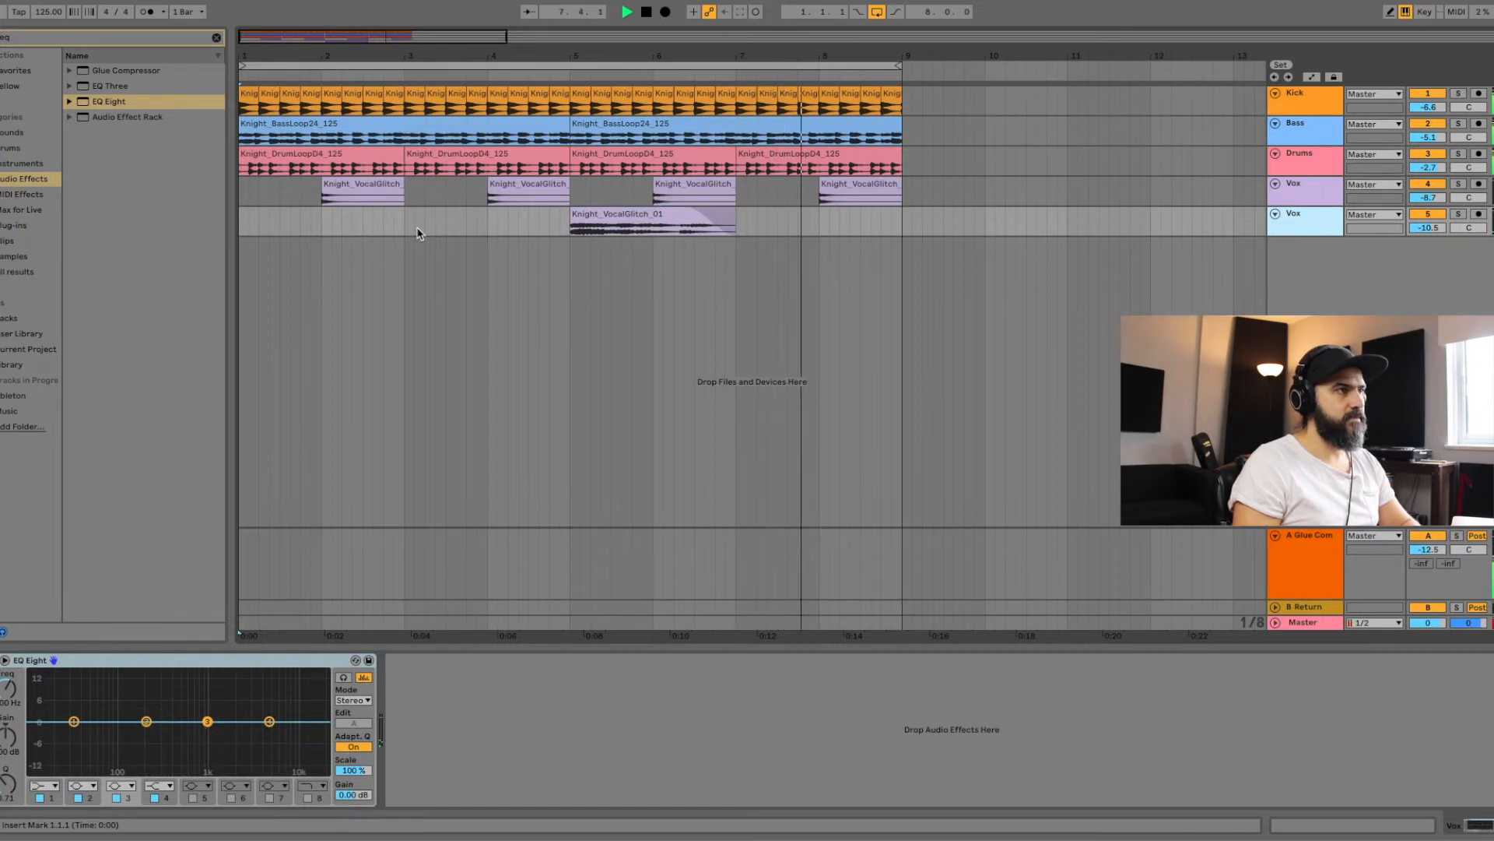
Isolate the Kick track in playback, bring the Bass track back in and lower its volume to -7.4 dB
key("space")
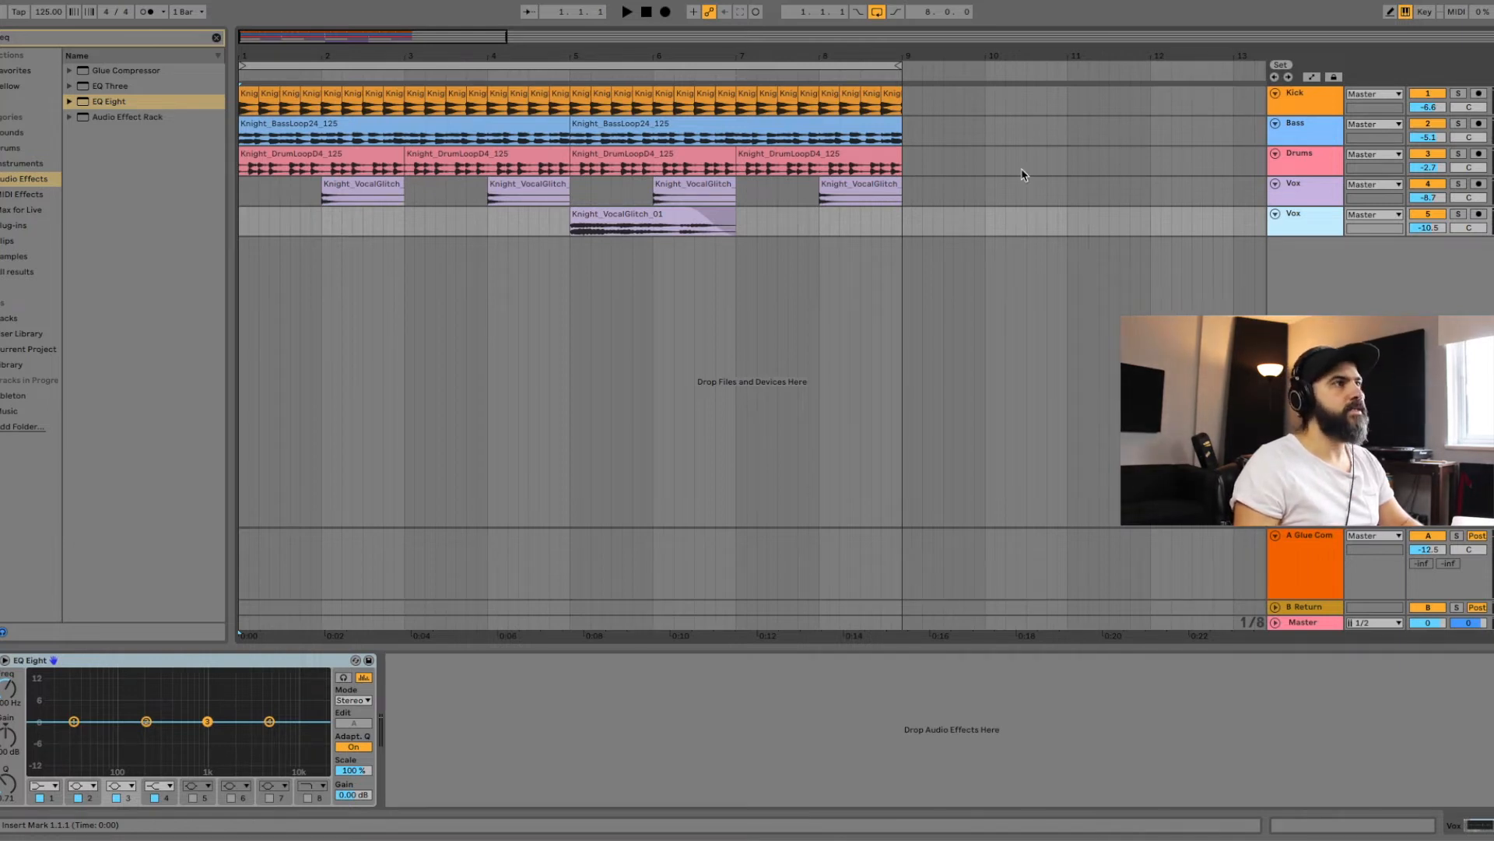
left_click(1427, 122)
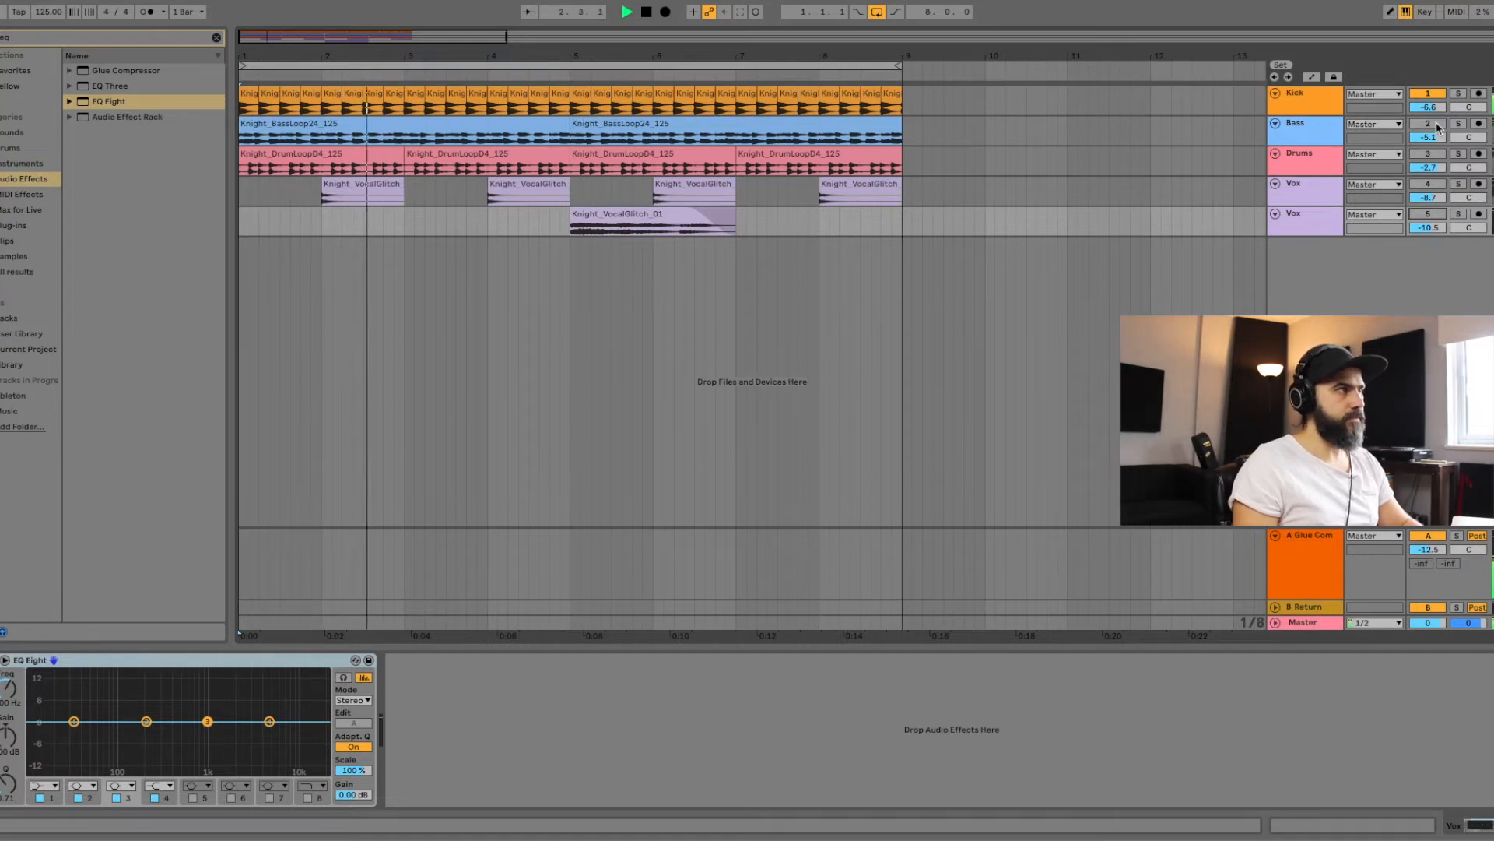
left_click(1436, 125)
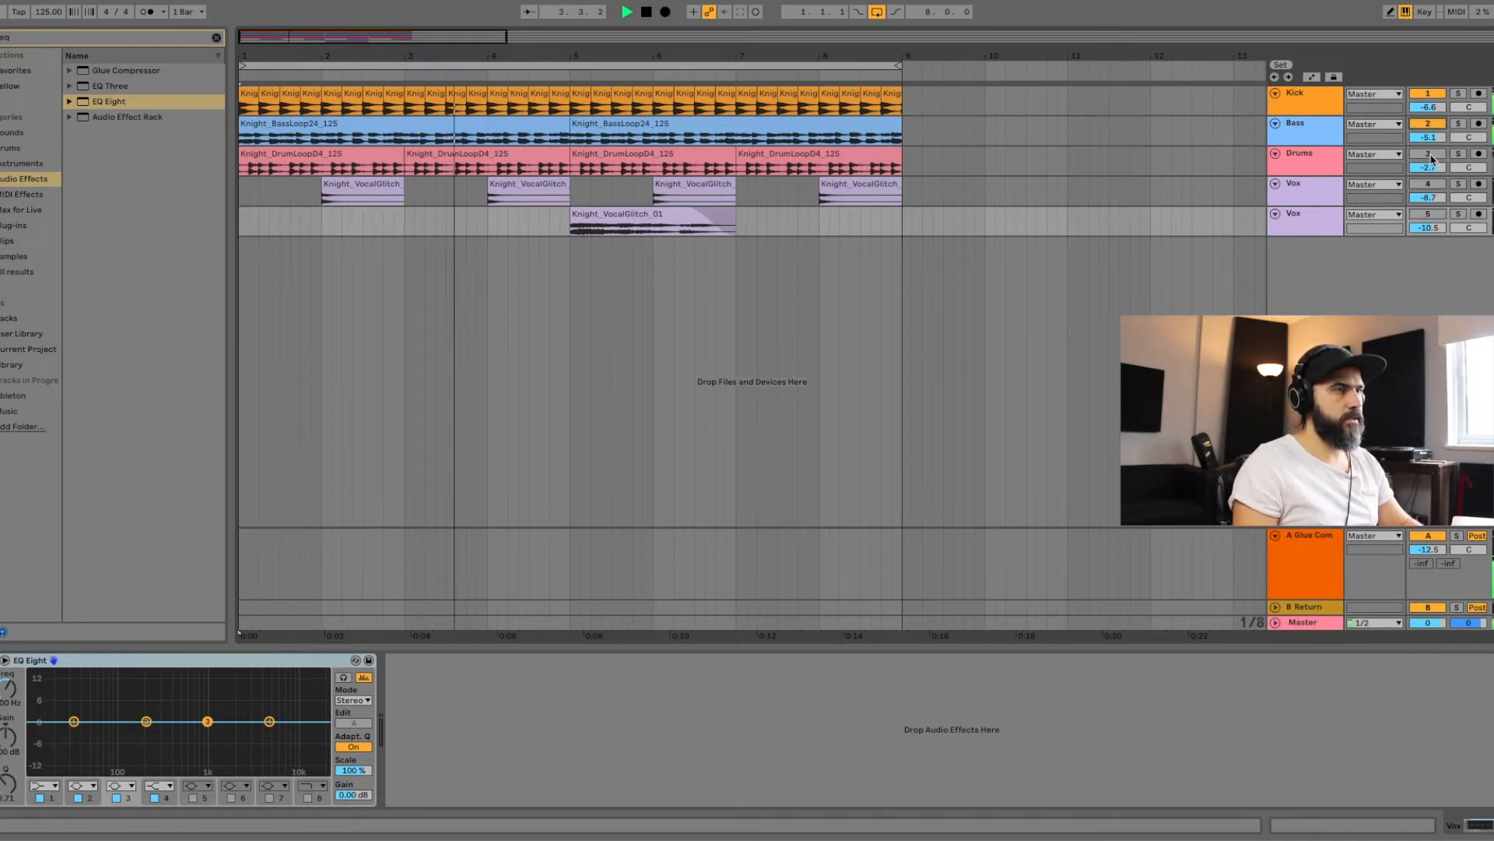
left_click_drag(1429, 140, 1429, 159)
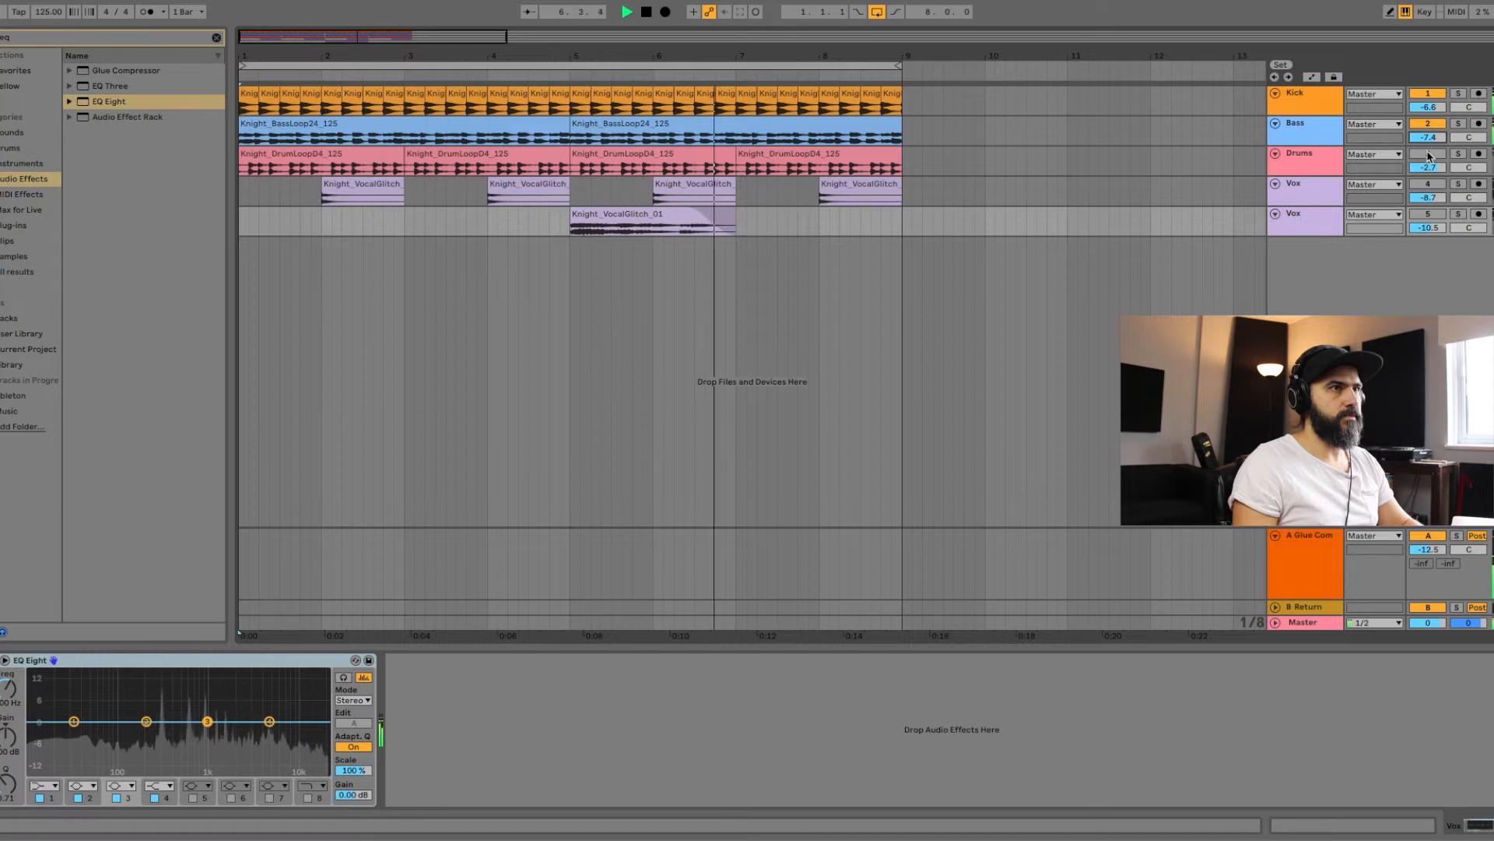
Bring the Drums track back in with its volume at -4.8 dB, stopping playback with the track selected
left_click_drag(1429, 168, 1429, 178)
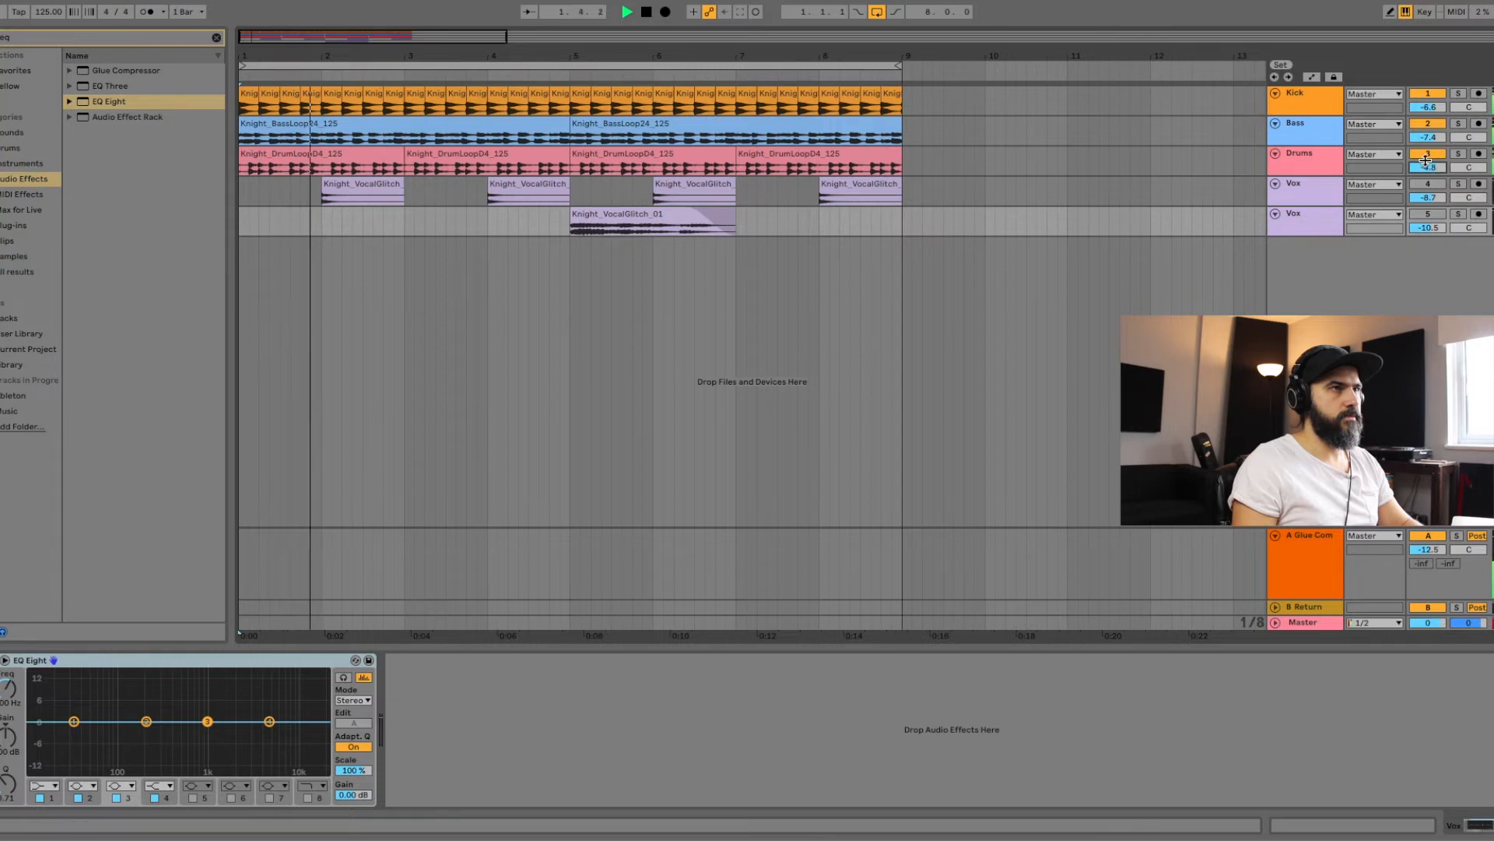
left_click(1299, 156)
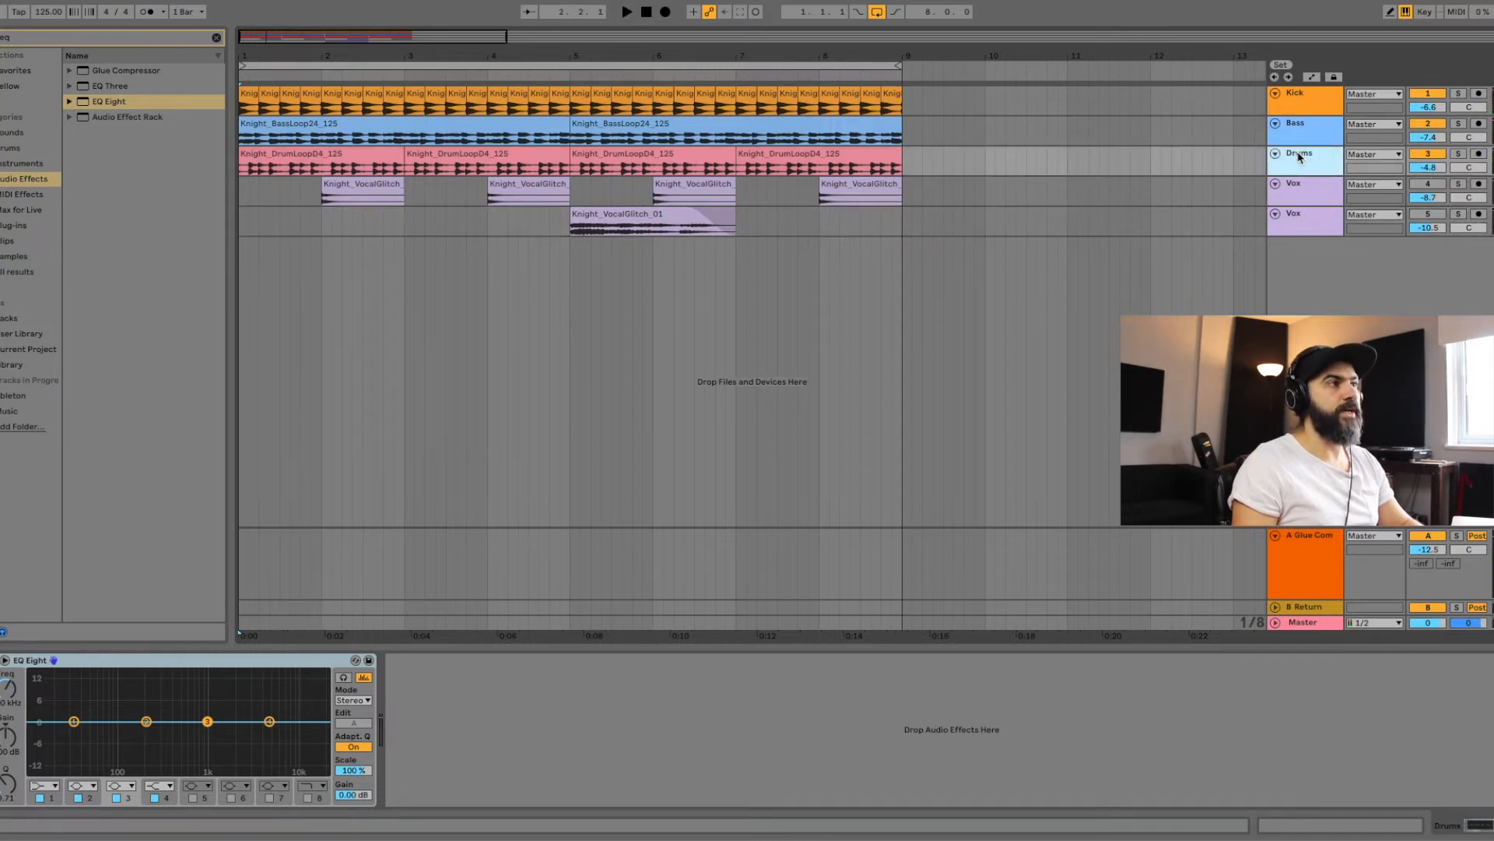
left_click(796, 153)
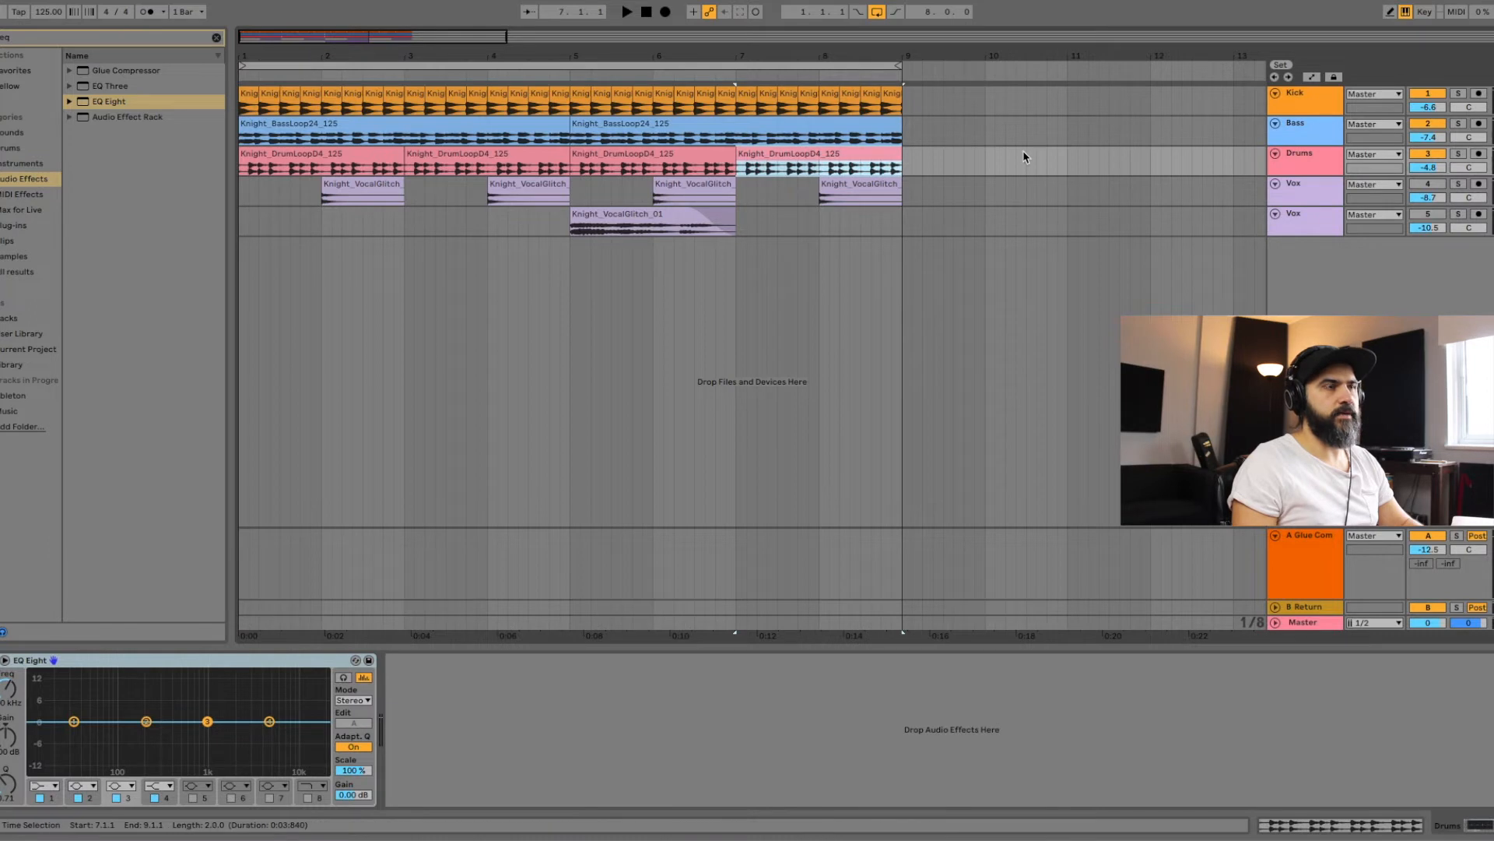
left_click(1310, 166)
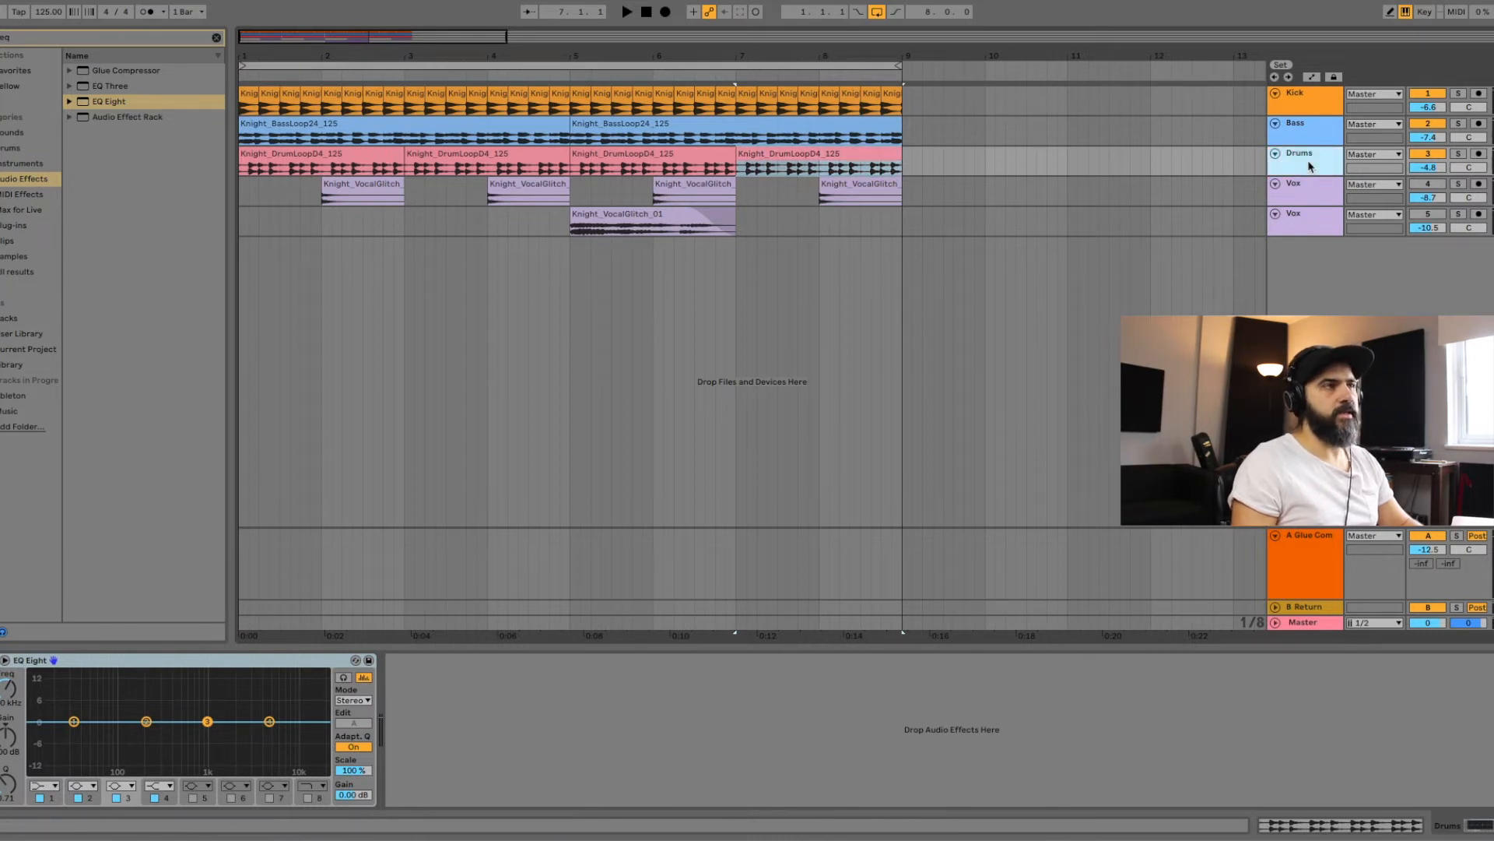
Unmute both Vox tracks while the loop plays to hear them with the rest of the mix
key("space")
left_click(1430, 183)
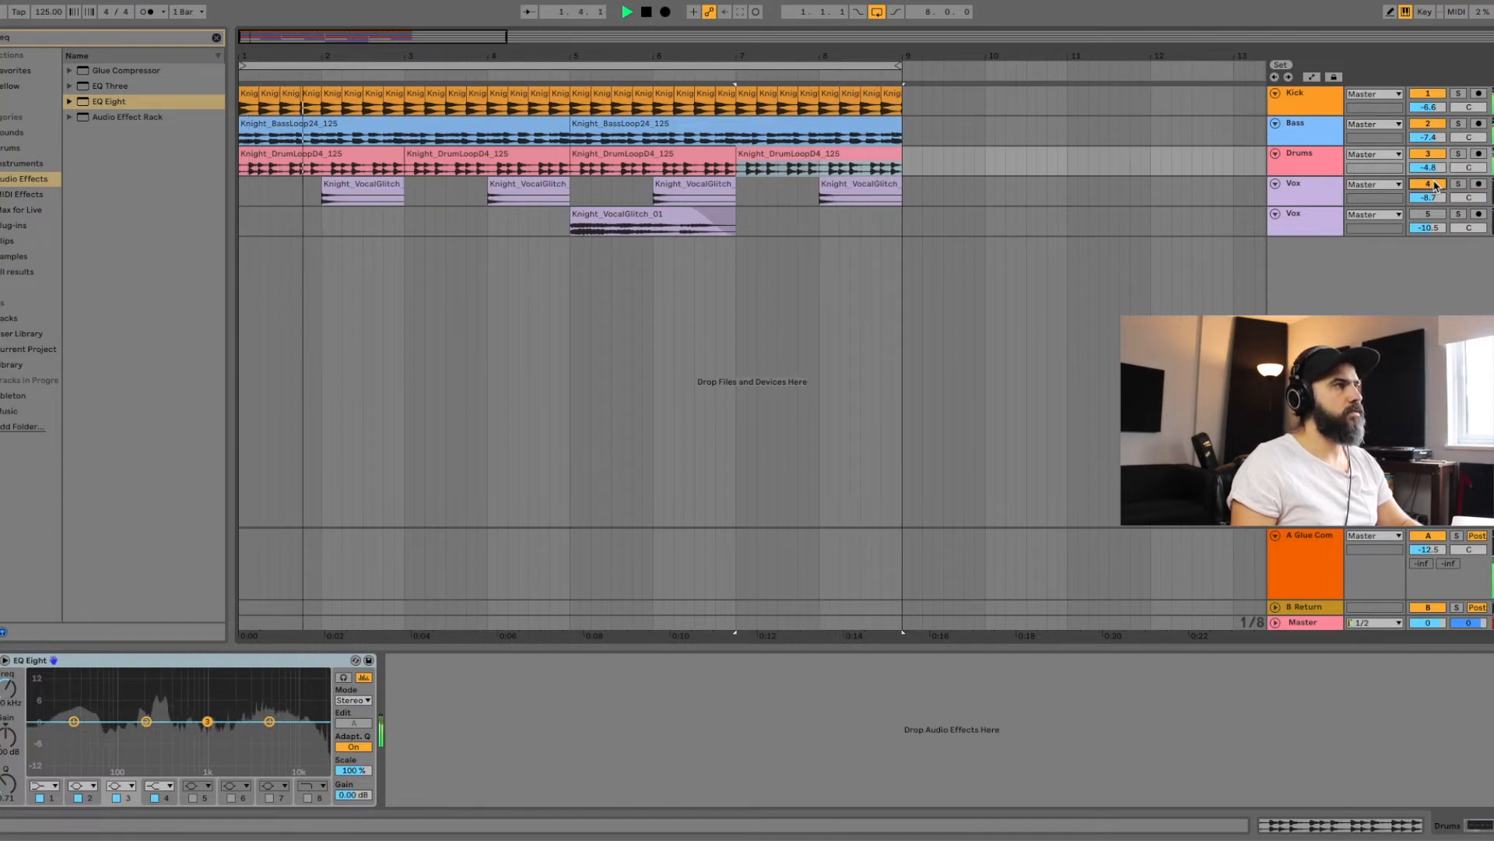
left_click(1435, 215)
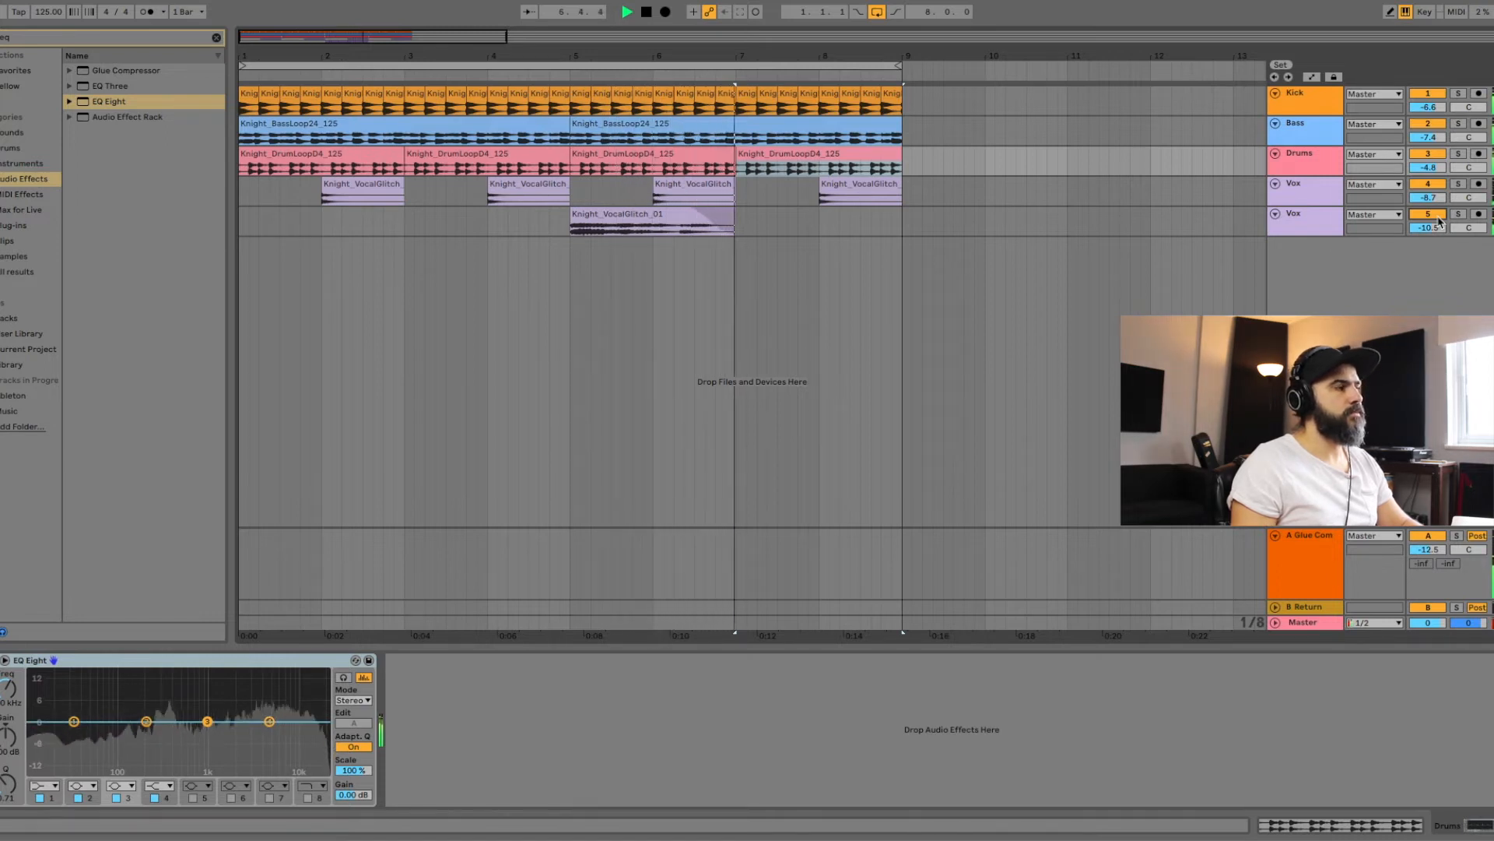
key("space")
Fold the Glue Compressor return track and delete both return tracks
left_click_drag(1327, 533, 1316, 589)
left_click(1315, 589)
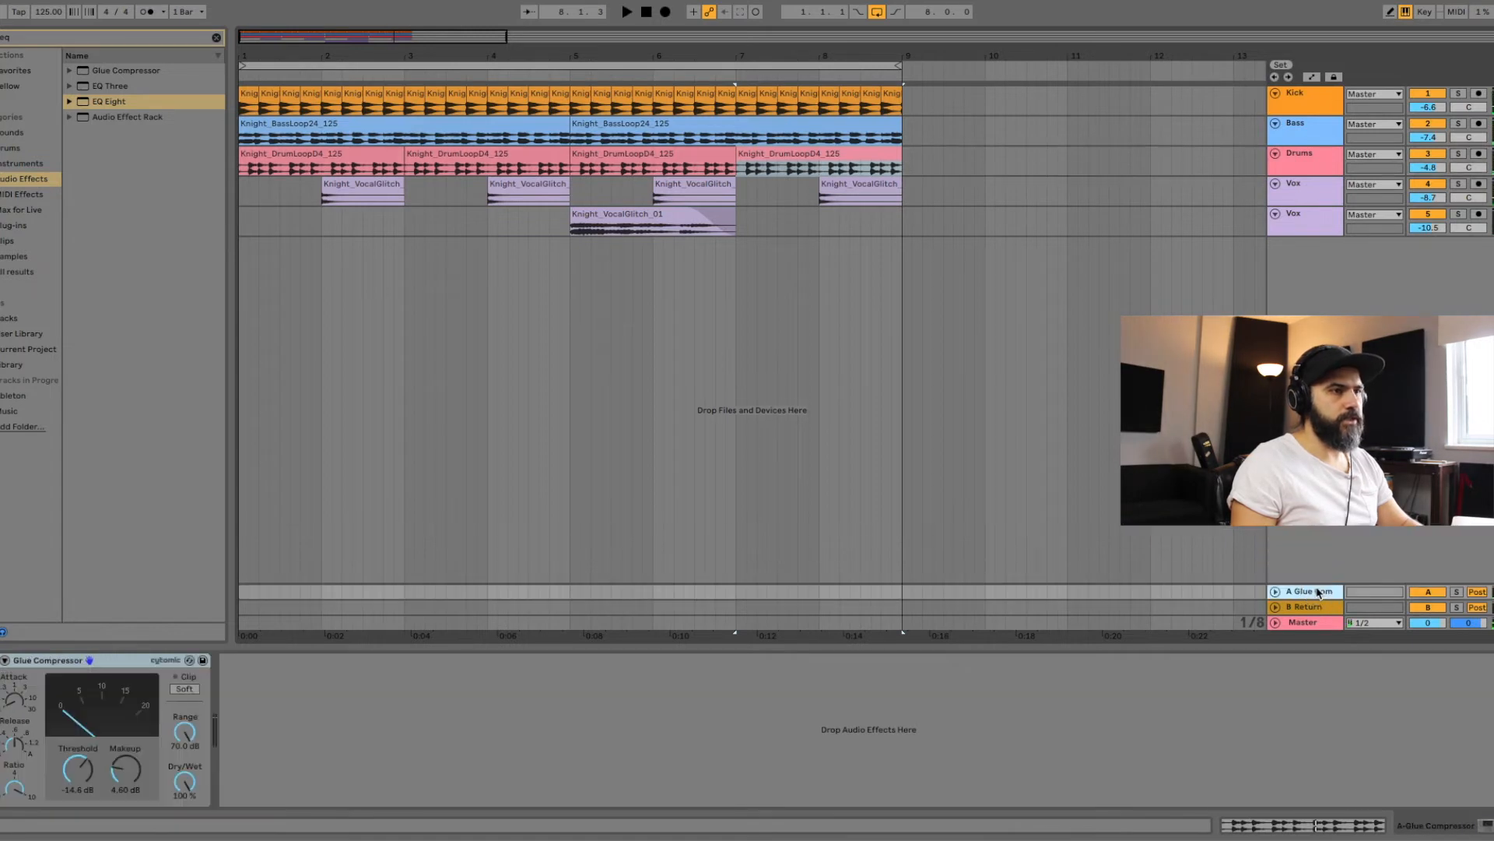
key("Delete")
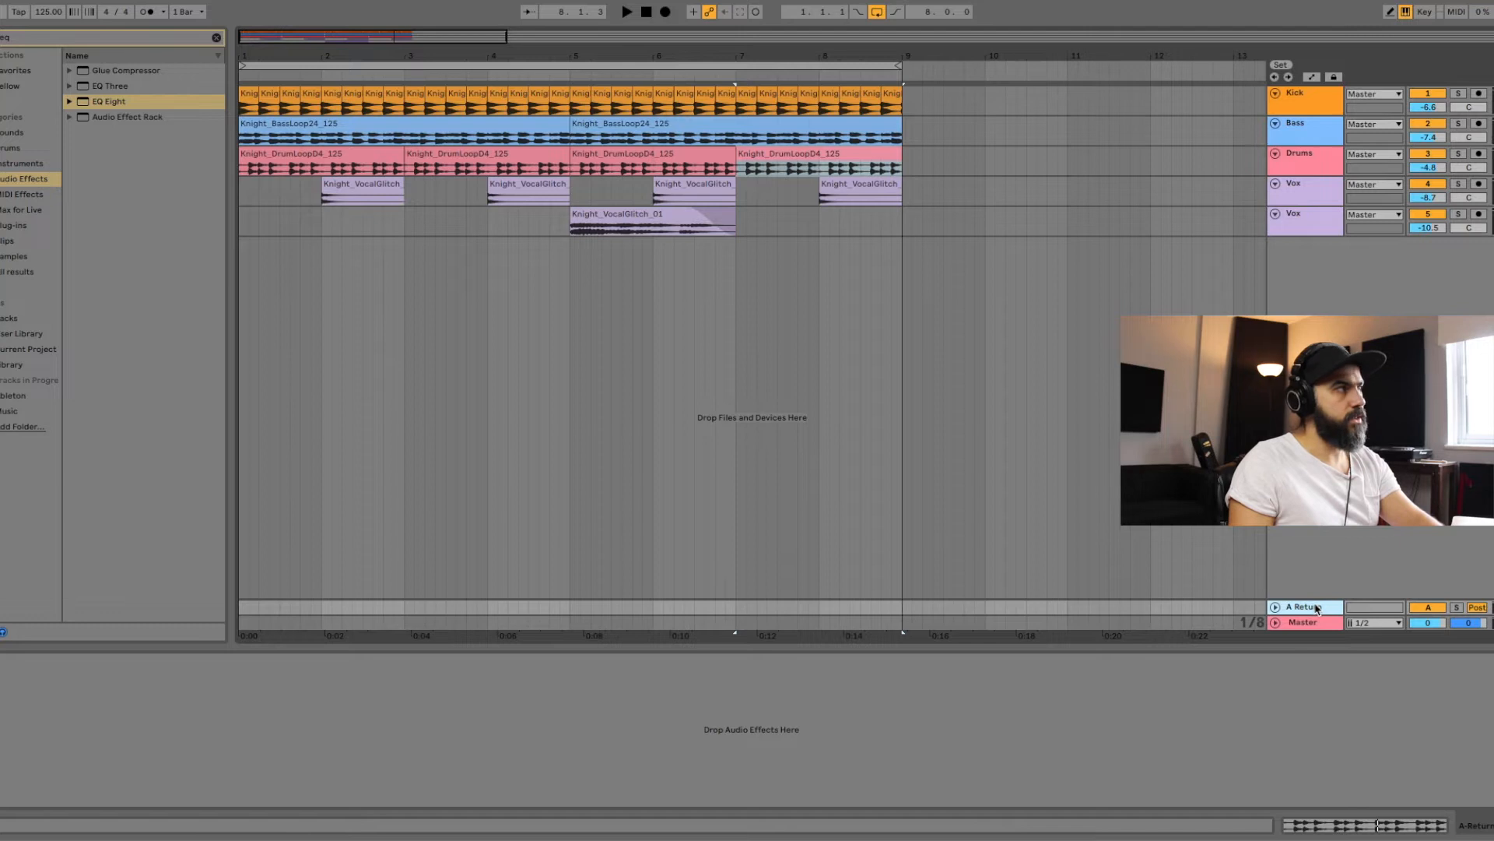
key("Delete")
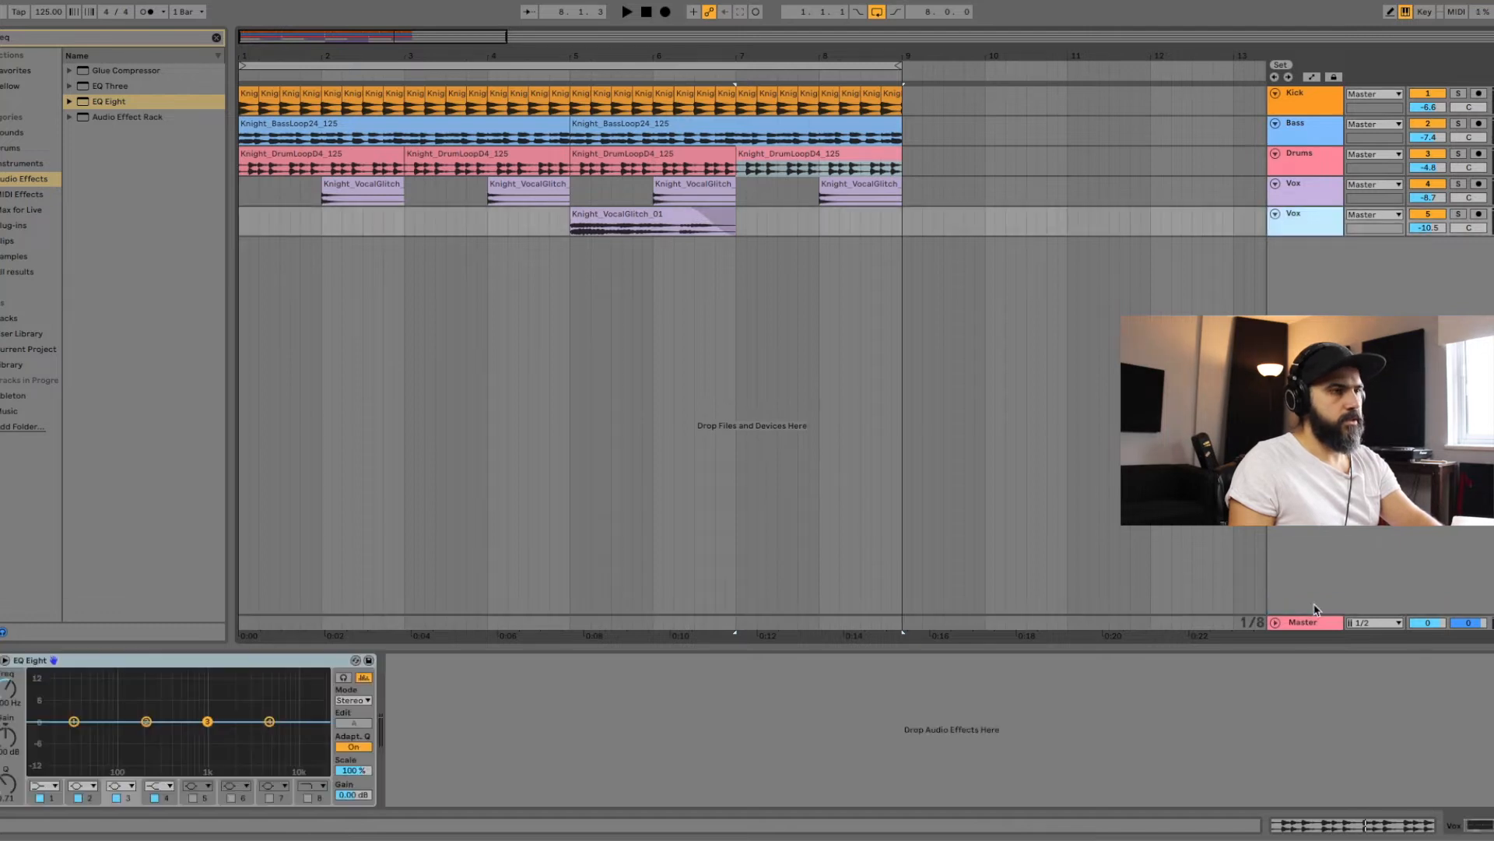
Solo the Kick track and change band 1 of its EQ Eight to the gentler low-cut filter while listening
left_click(1301, 104)
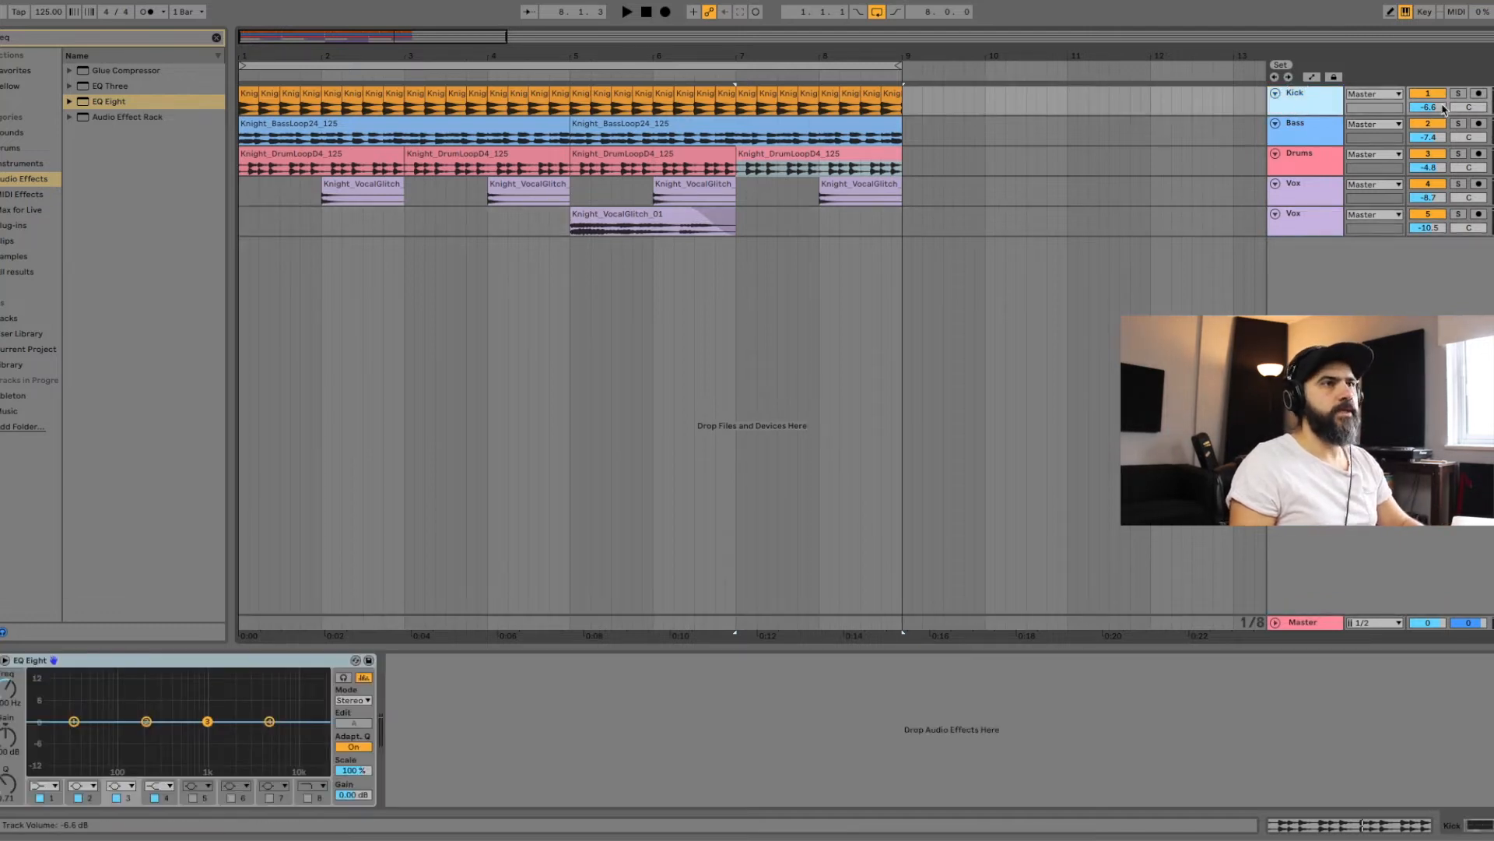
left_click(1458, 94)
key("space")
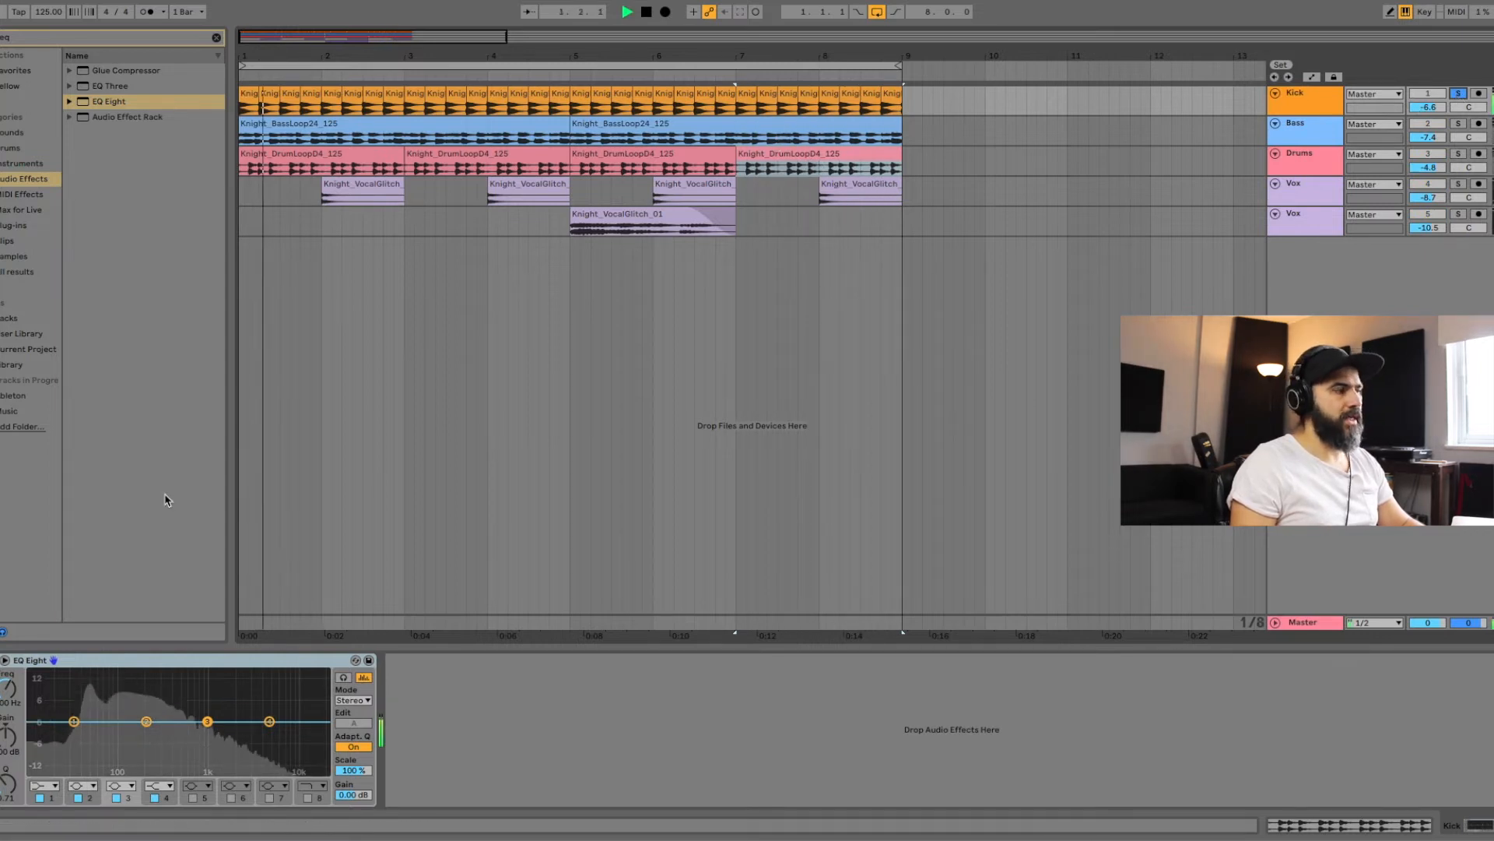
left_click(45, 786)
left_click(42, 697)
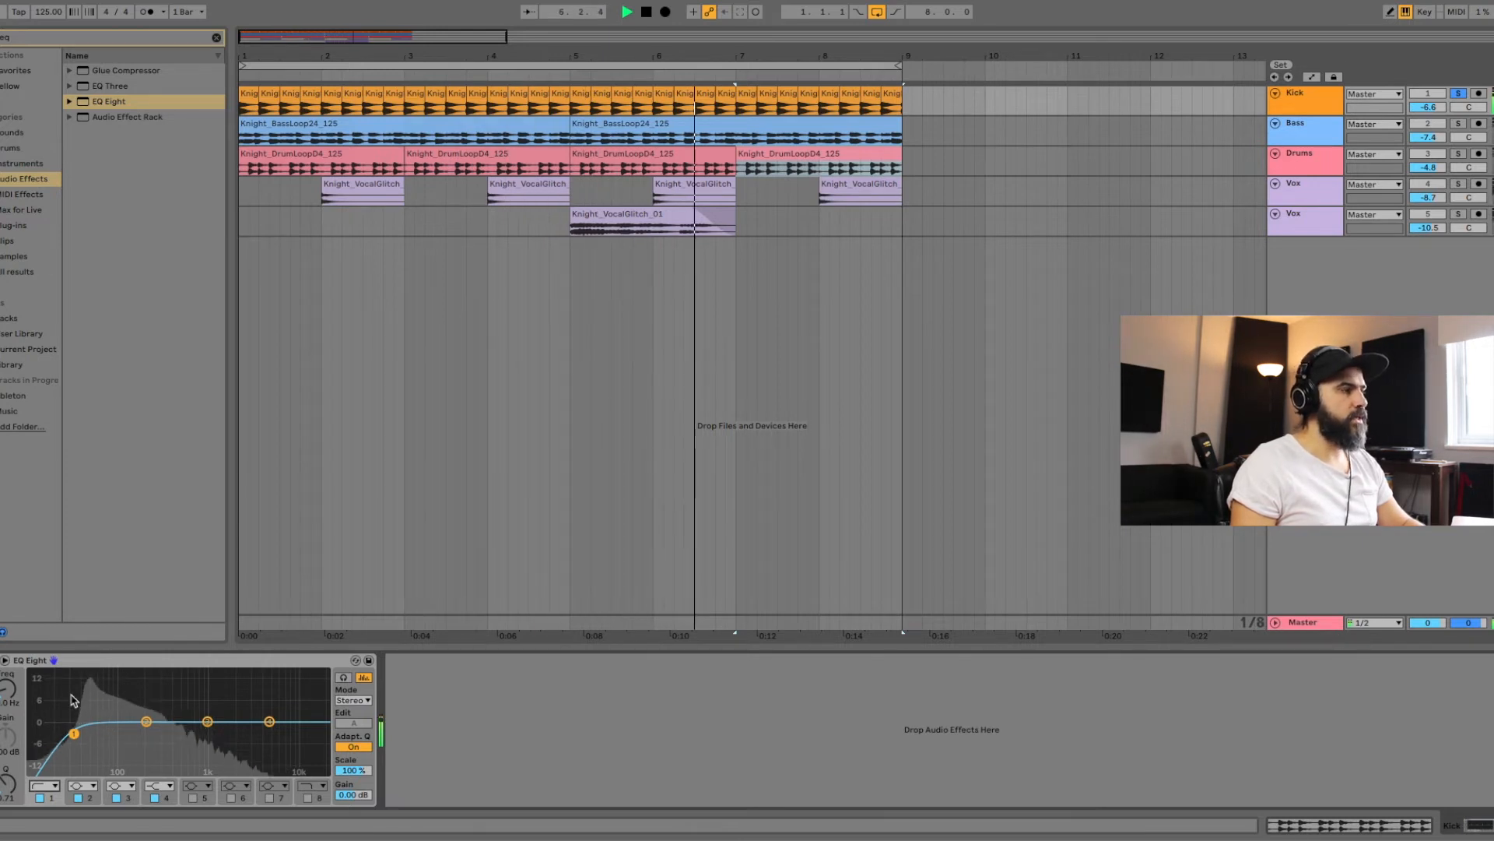
key("space")
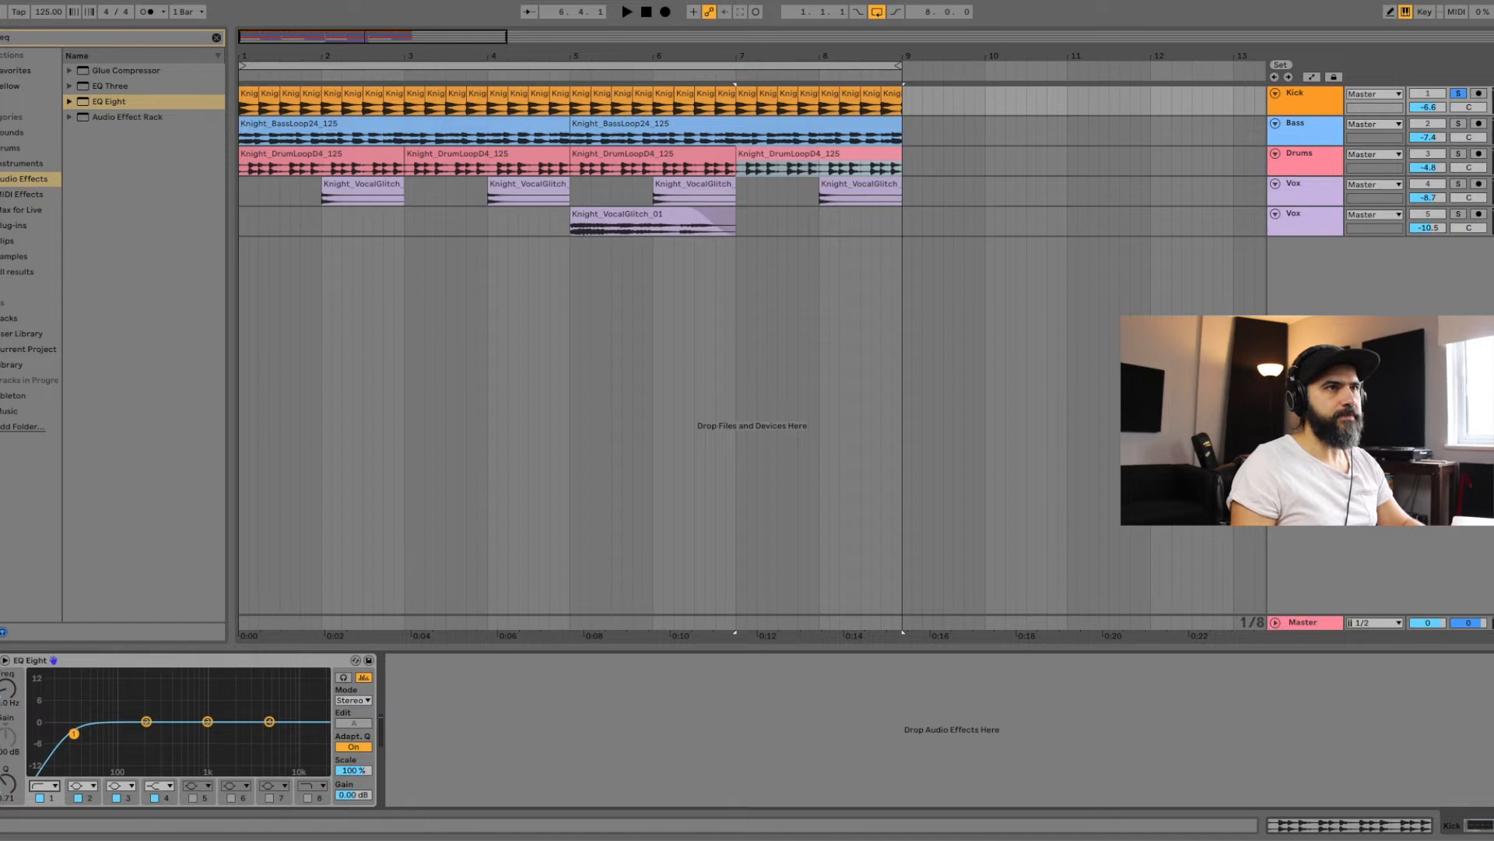
Move band 4 of the Kick's EQ Eight to about 2.6 kHz with a slight gain cut during playback
left_click(1309, 104)
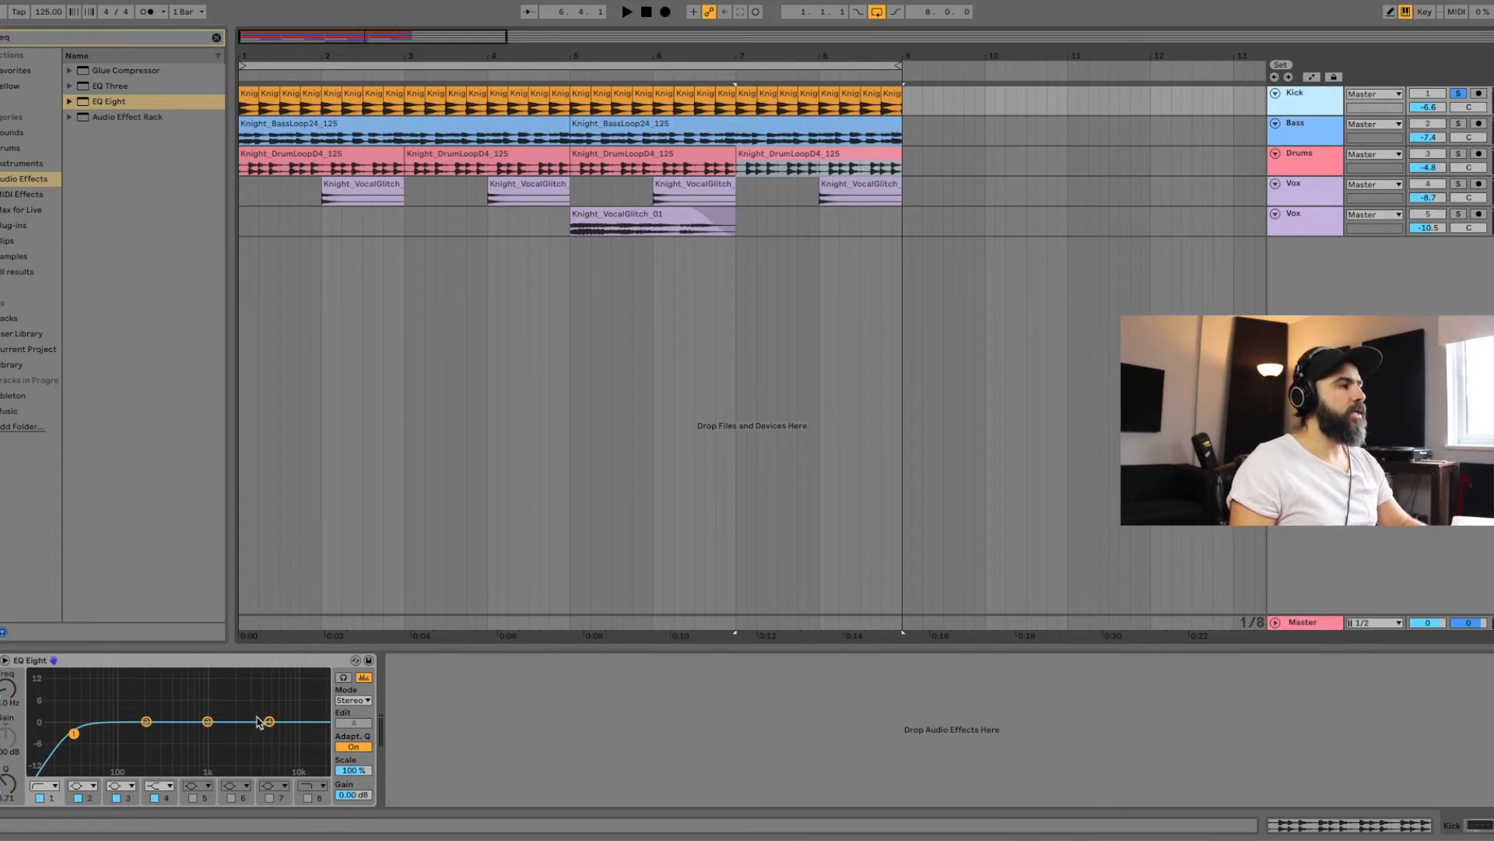
key("space")
mouse_move(268, 721)
left_mouse_down()
mouse_move(247, 701)
mouse_move(131, 698)
mouse_move(246, 723)
left_mouse_up()
key("space")
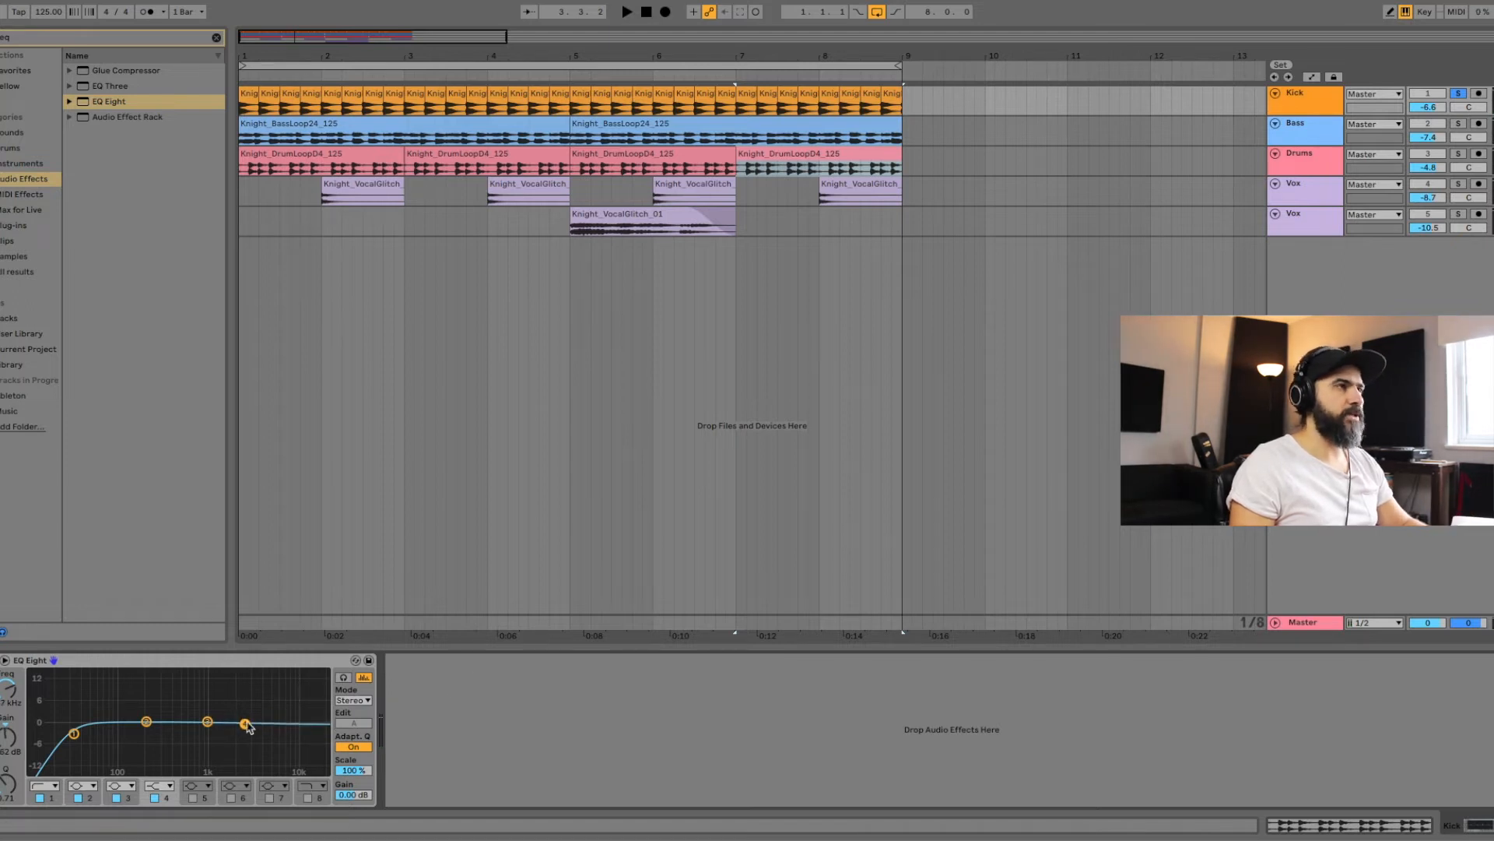
Solo the Bass track and set band 1 of its EQ Eight to the gentler low-cut filter, checking it in playback
left_click(1460, 123)
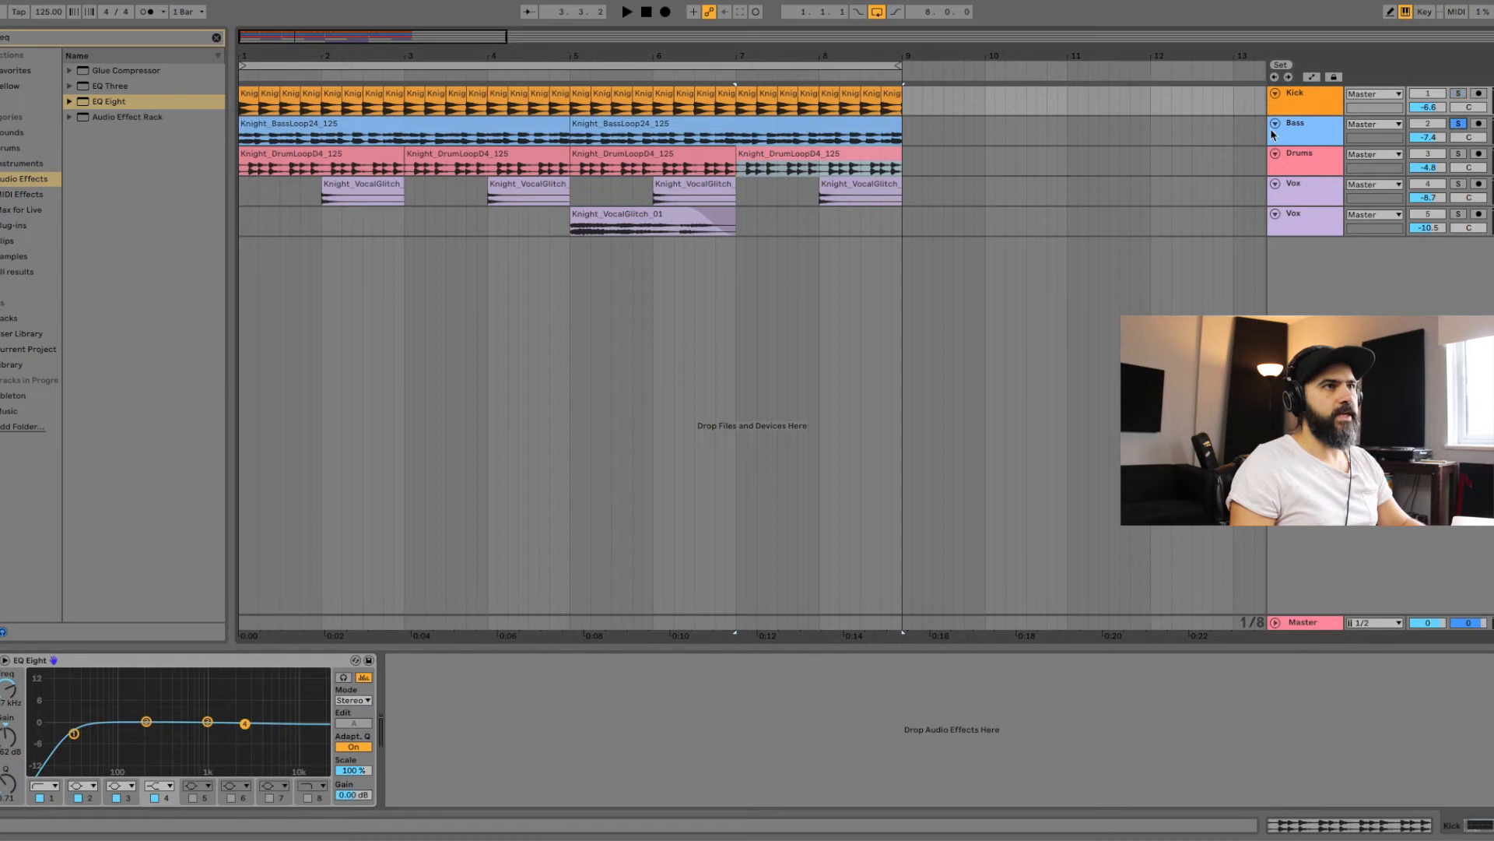
left_click(1319, 133)
key("space")
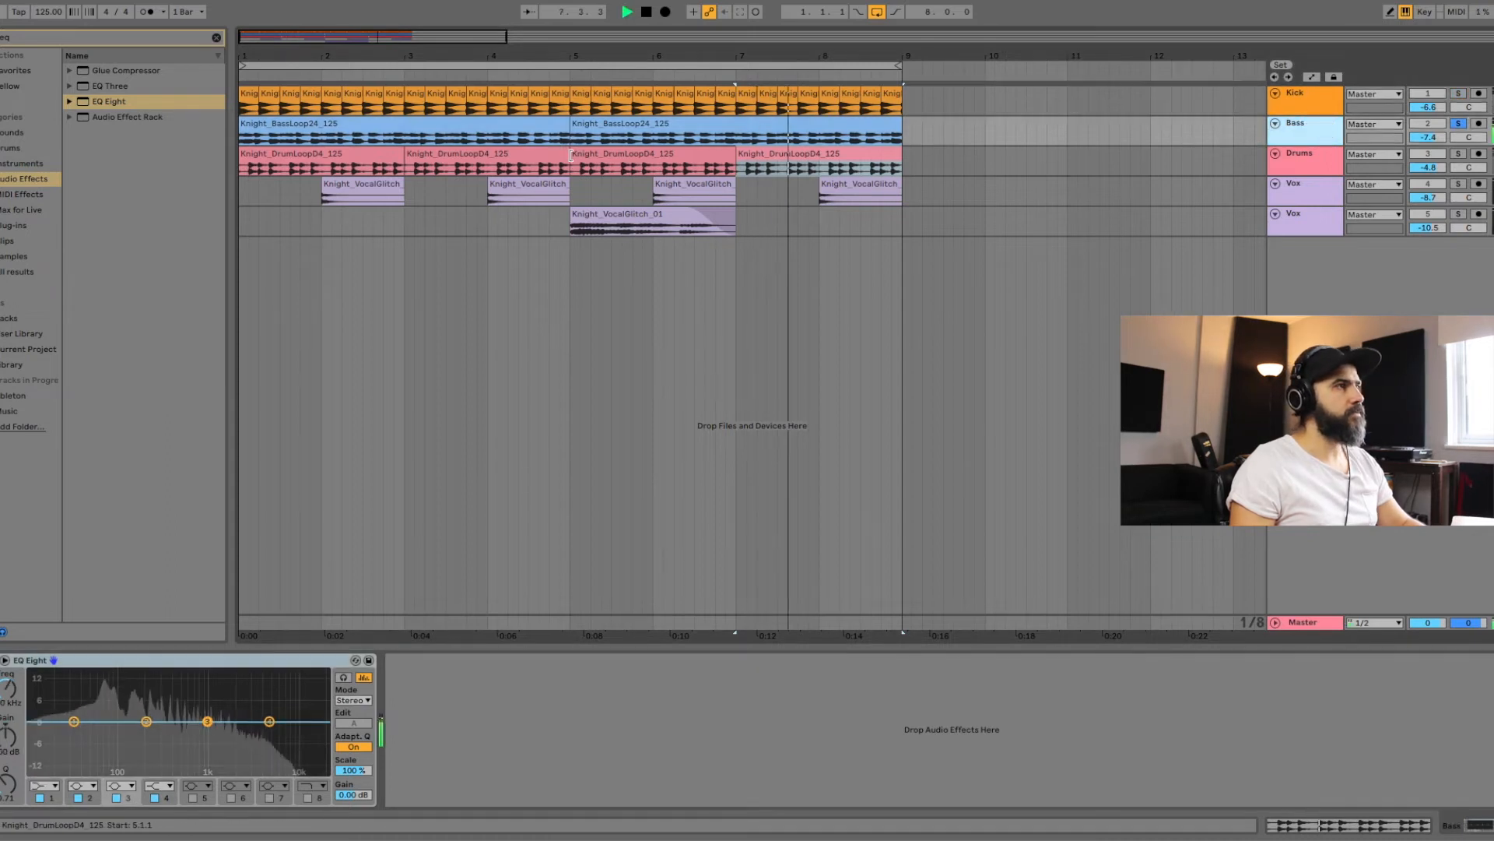
key("space")
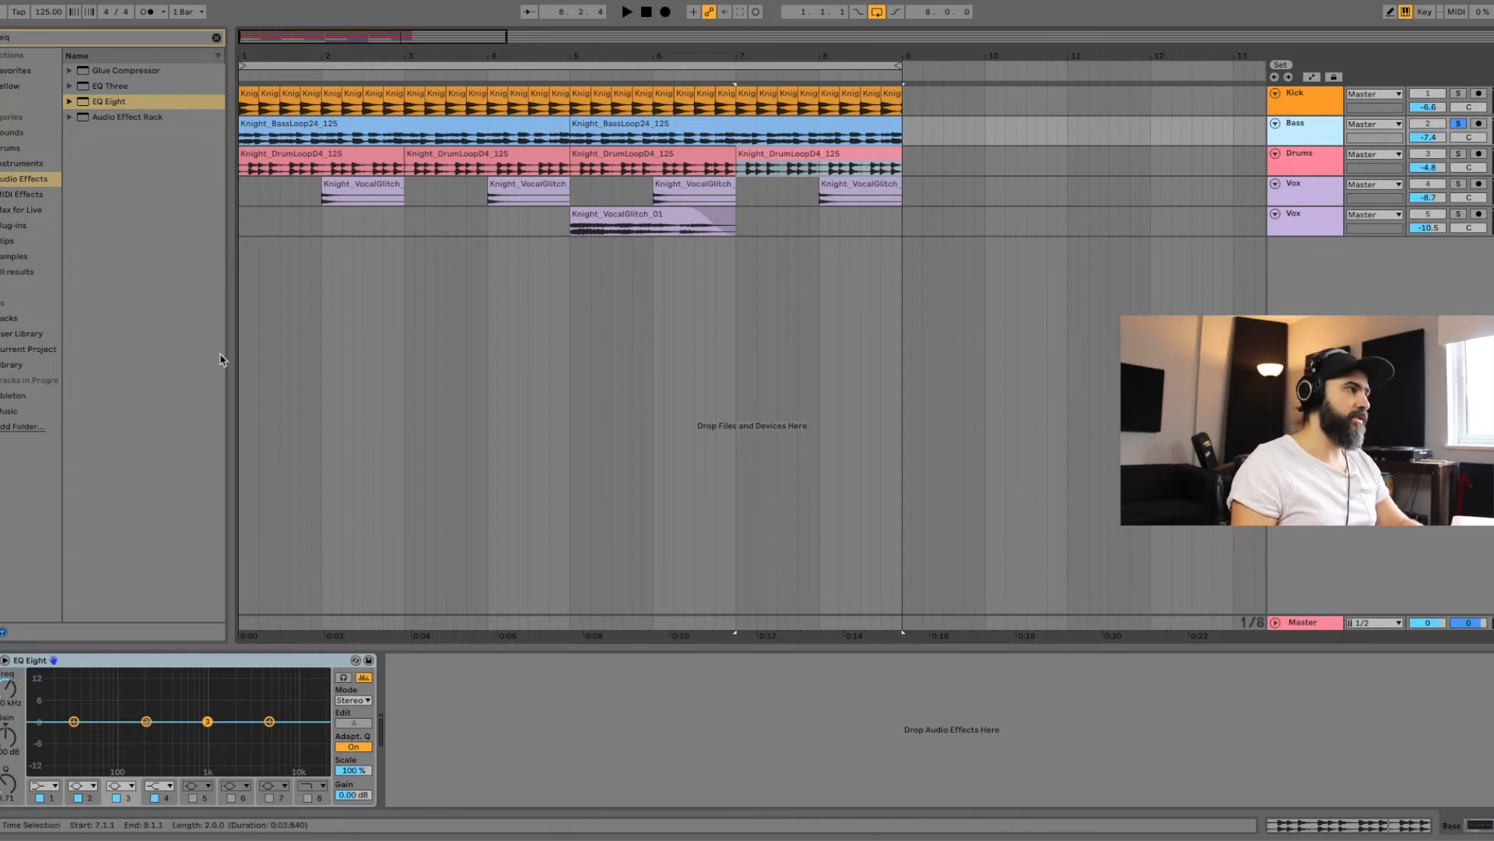
left_click(48, 781)
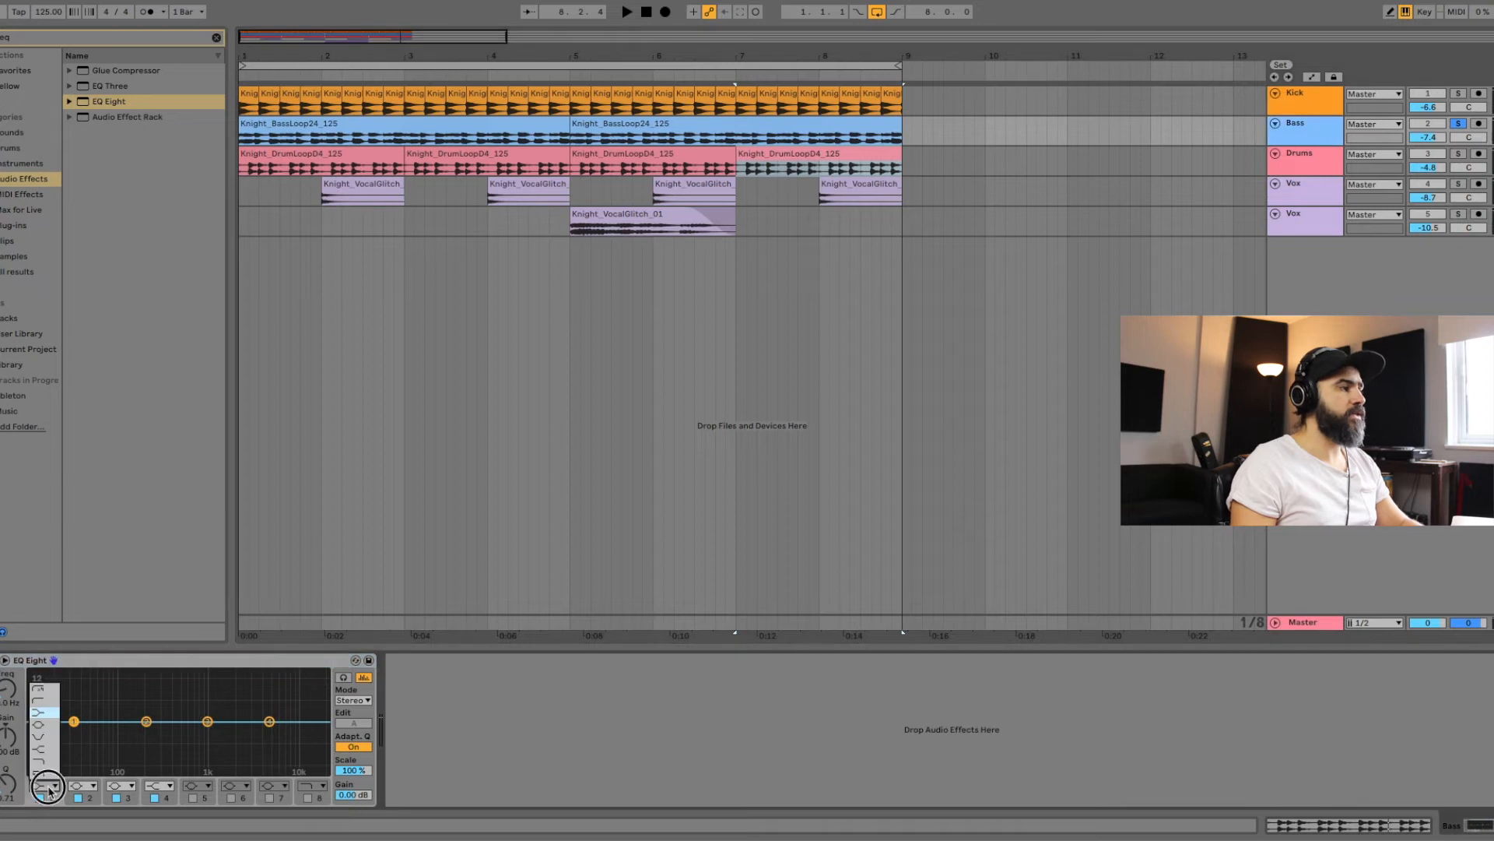
left_click(45, 706)
key("space")
key("space")
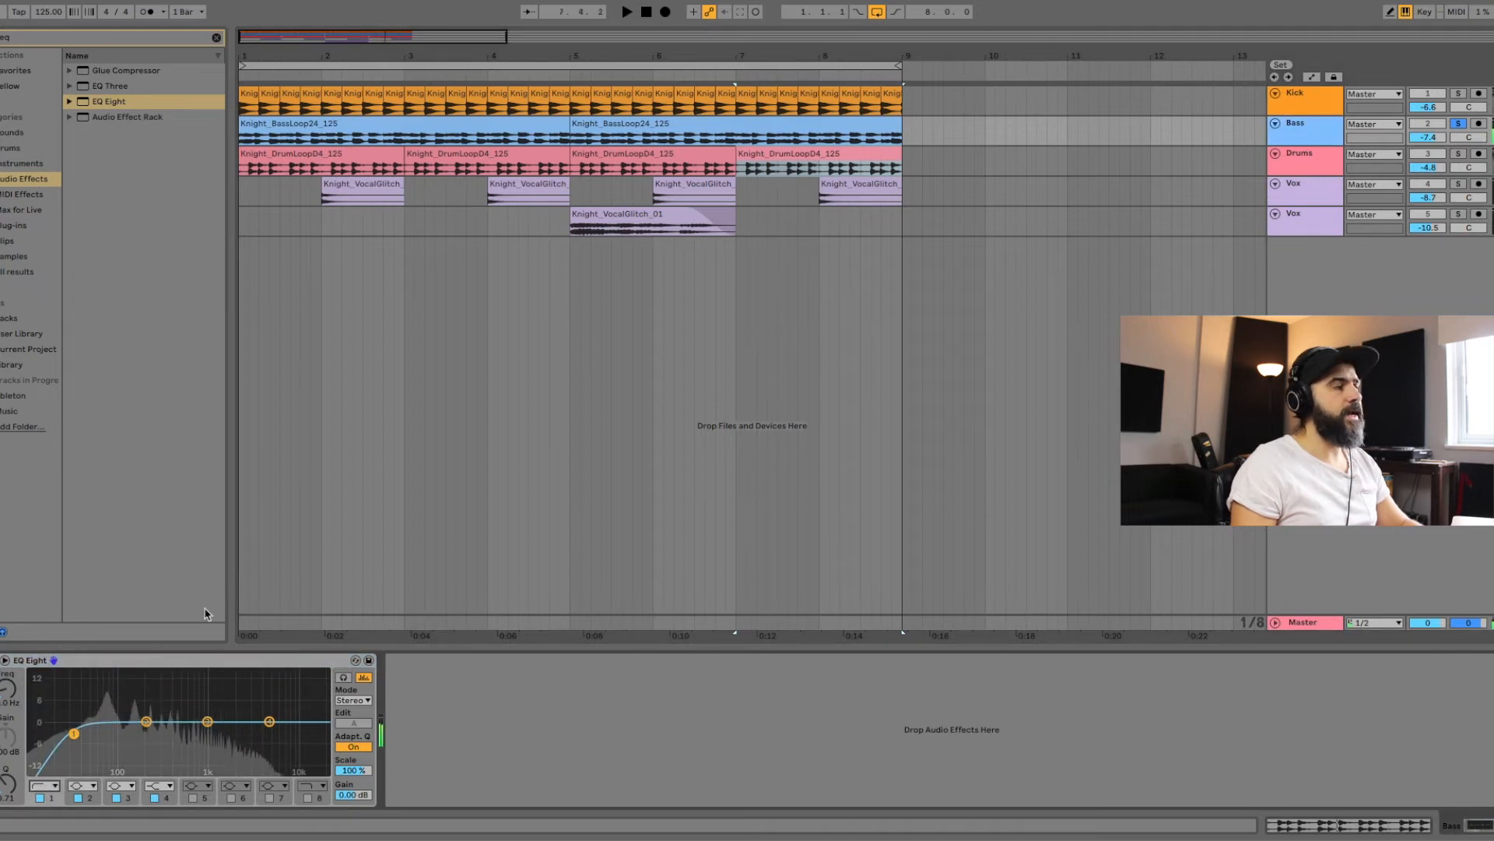
Move band 4 of the Bass EQ Eight to about 1.8 kHz with almost flat gain, auditioning the result
left_click(265, 660)
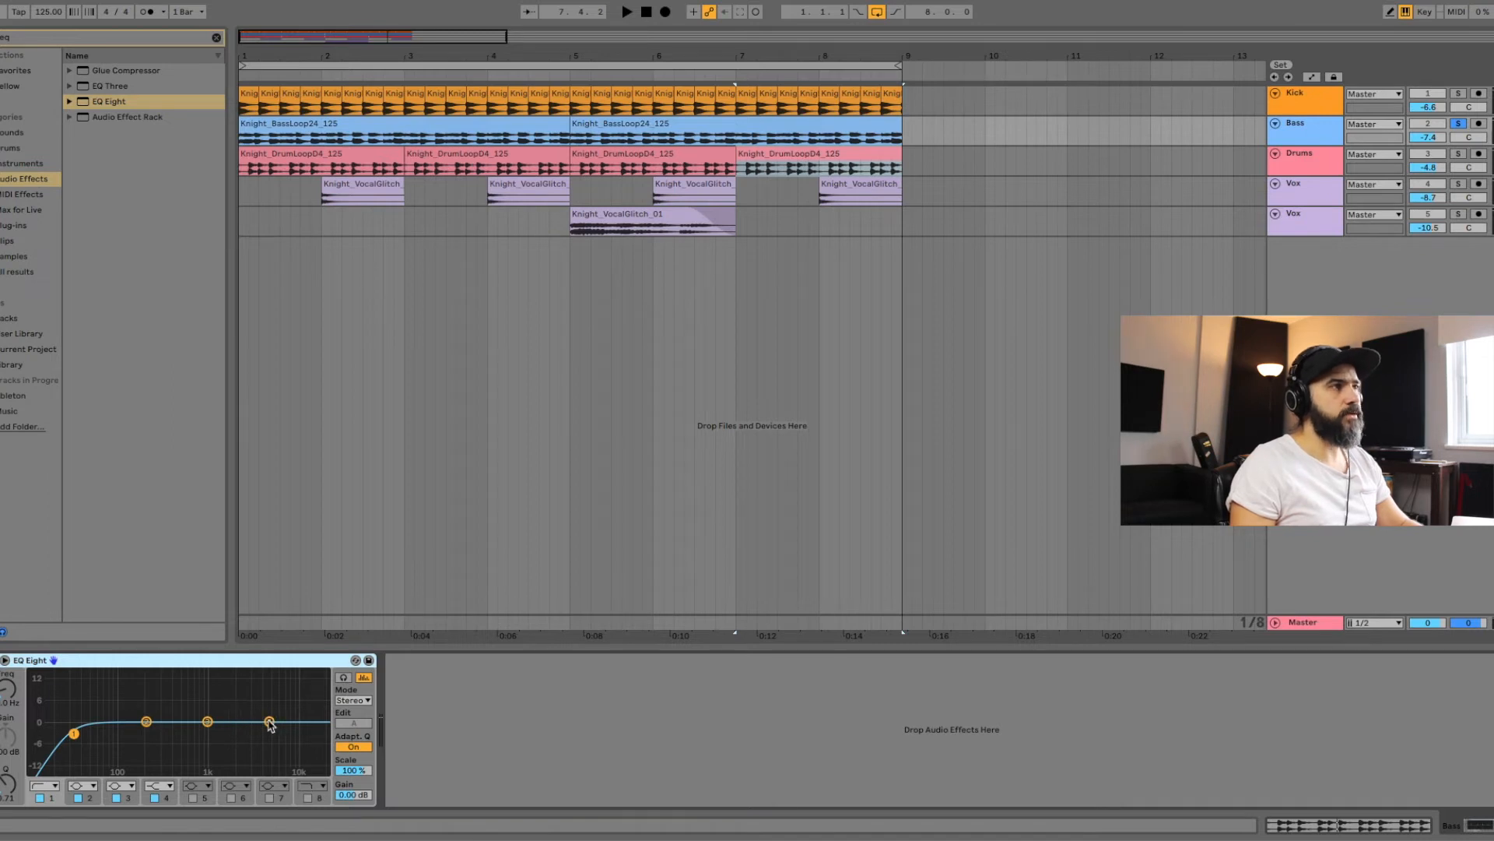
left_click_drag(269, 724, 231, 730)
key("space")
key("space")
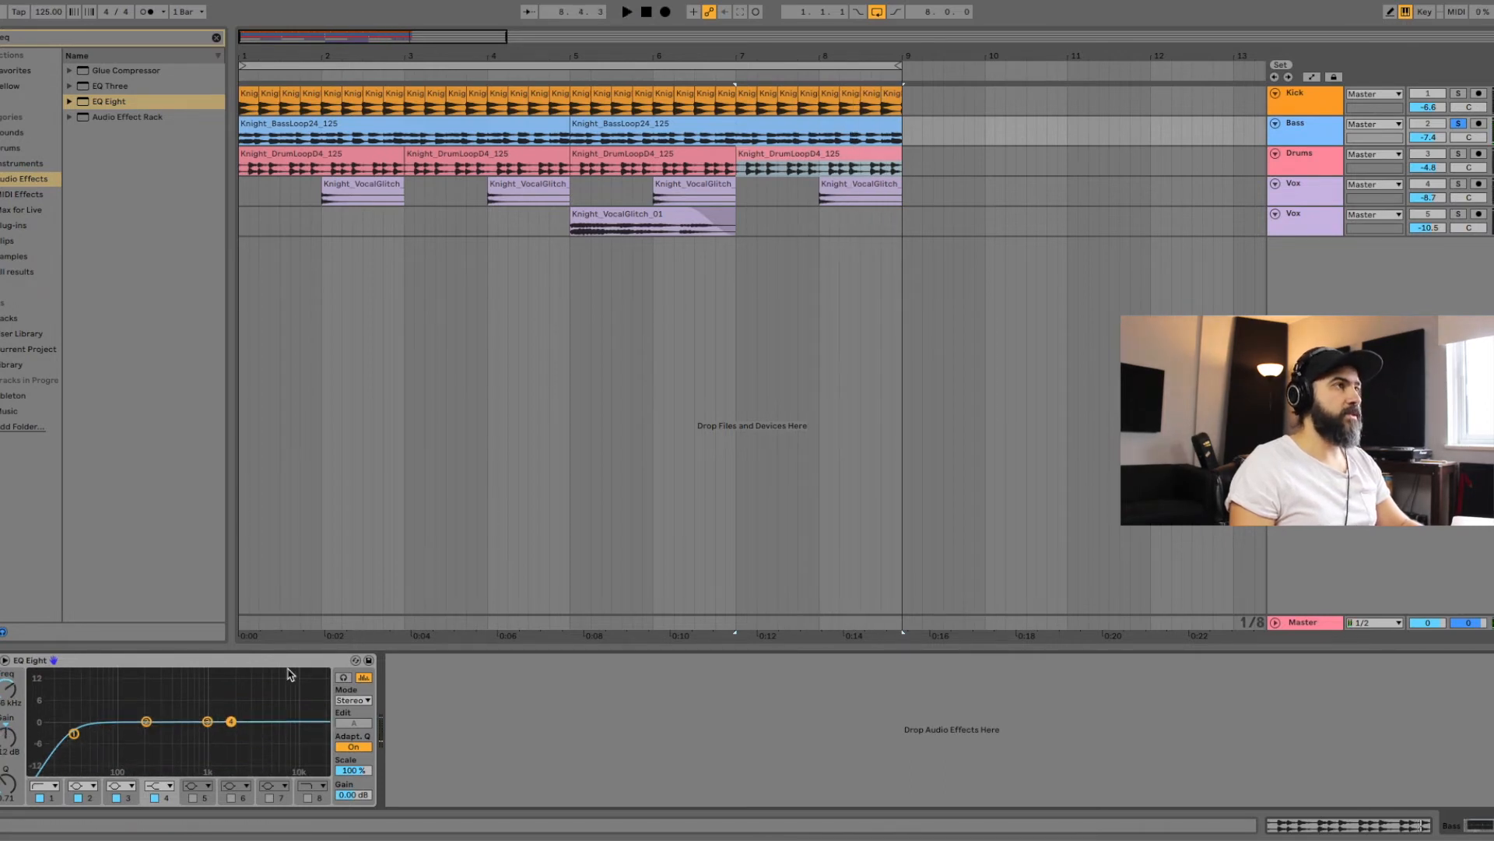
left_click(262, 663)
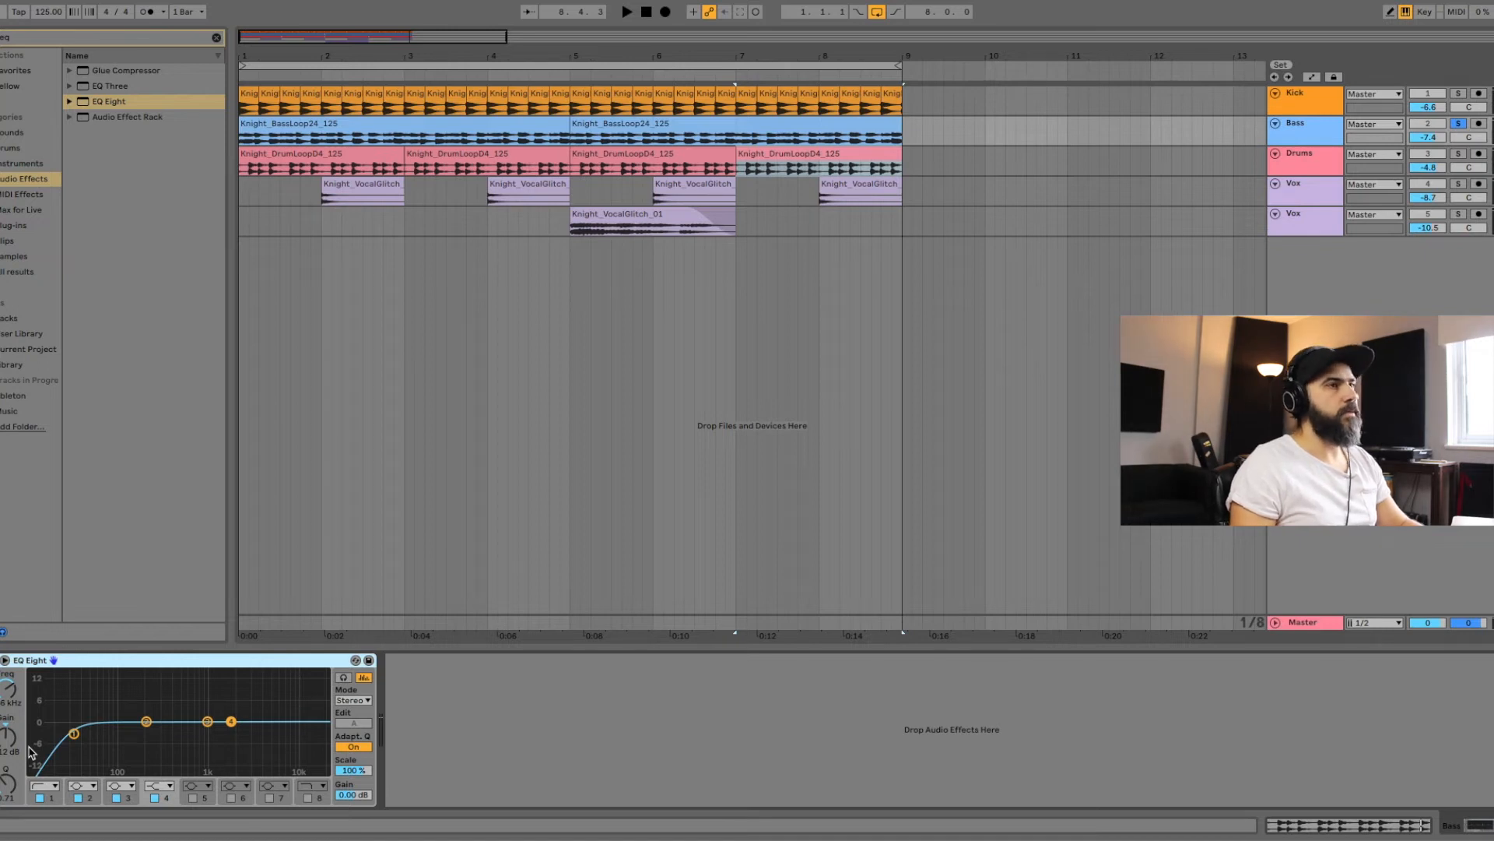
left_click(74, 735)
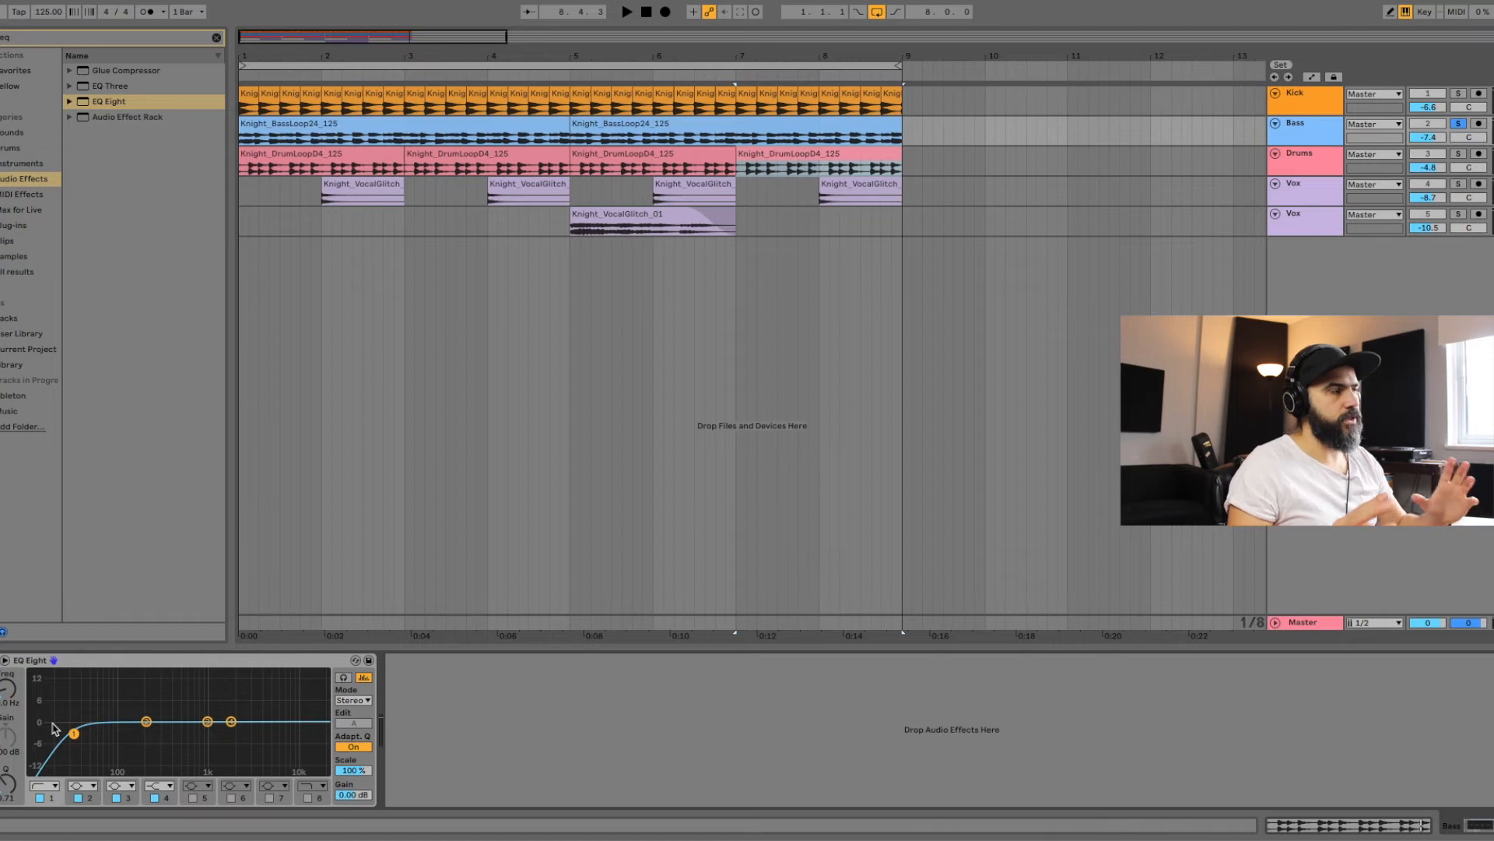
left_click(134, 662)
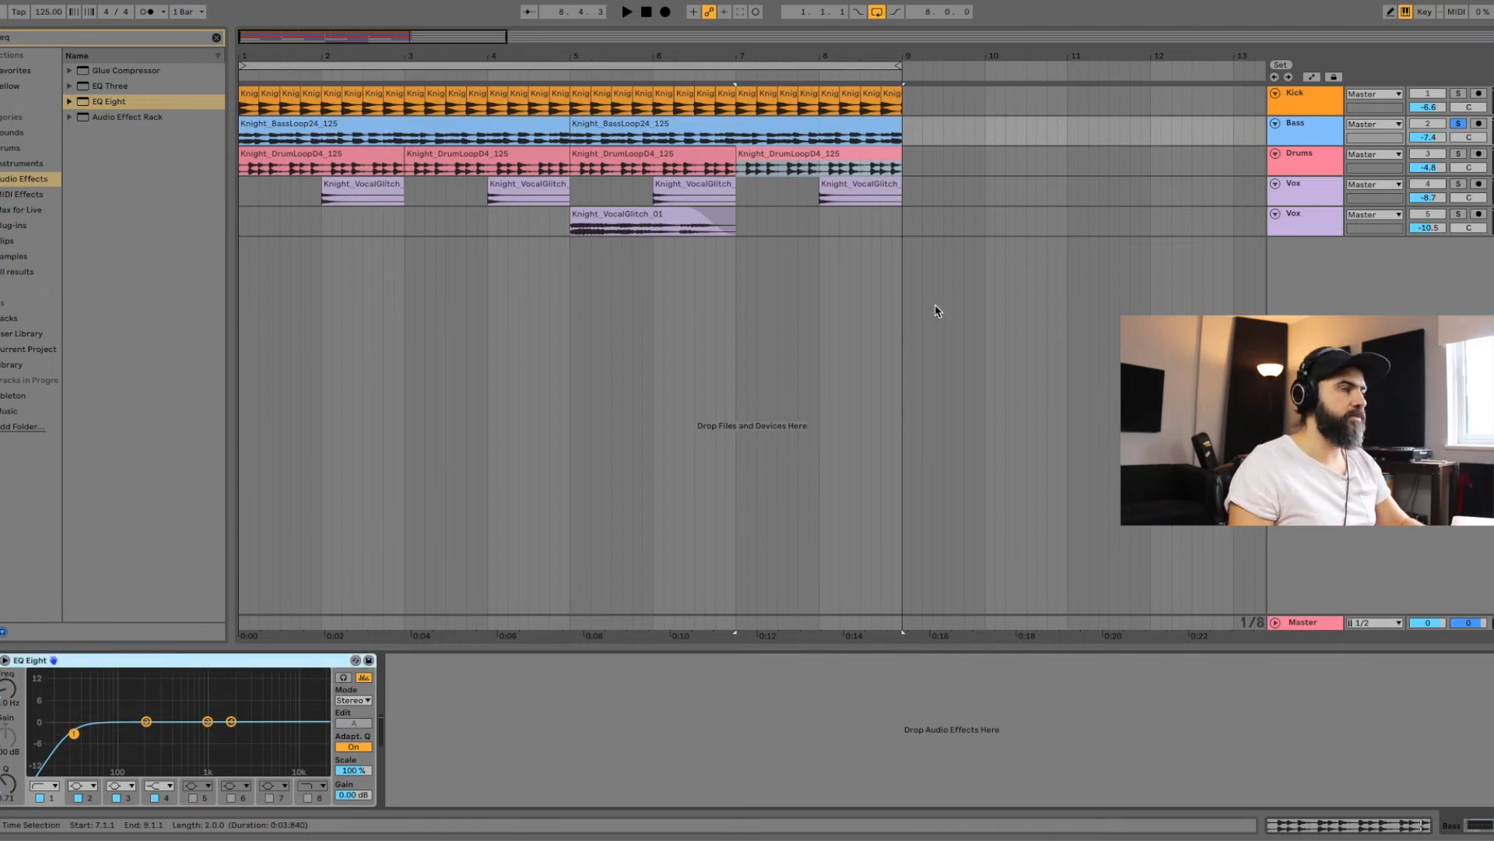
Solo the Drums track, enable band 8 of its EQ Eight and lower the high-cut frequency to about 30 Hz in playback
left_click(1459, 153)
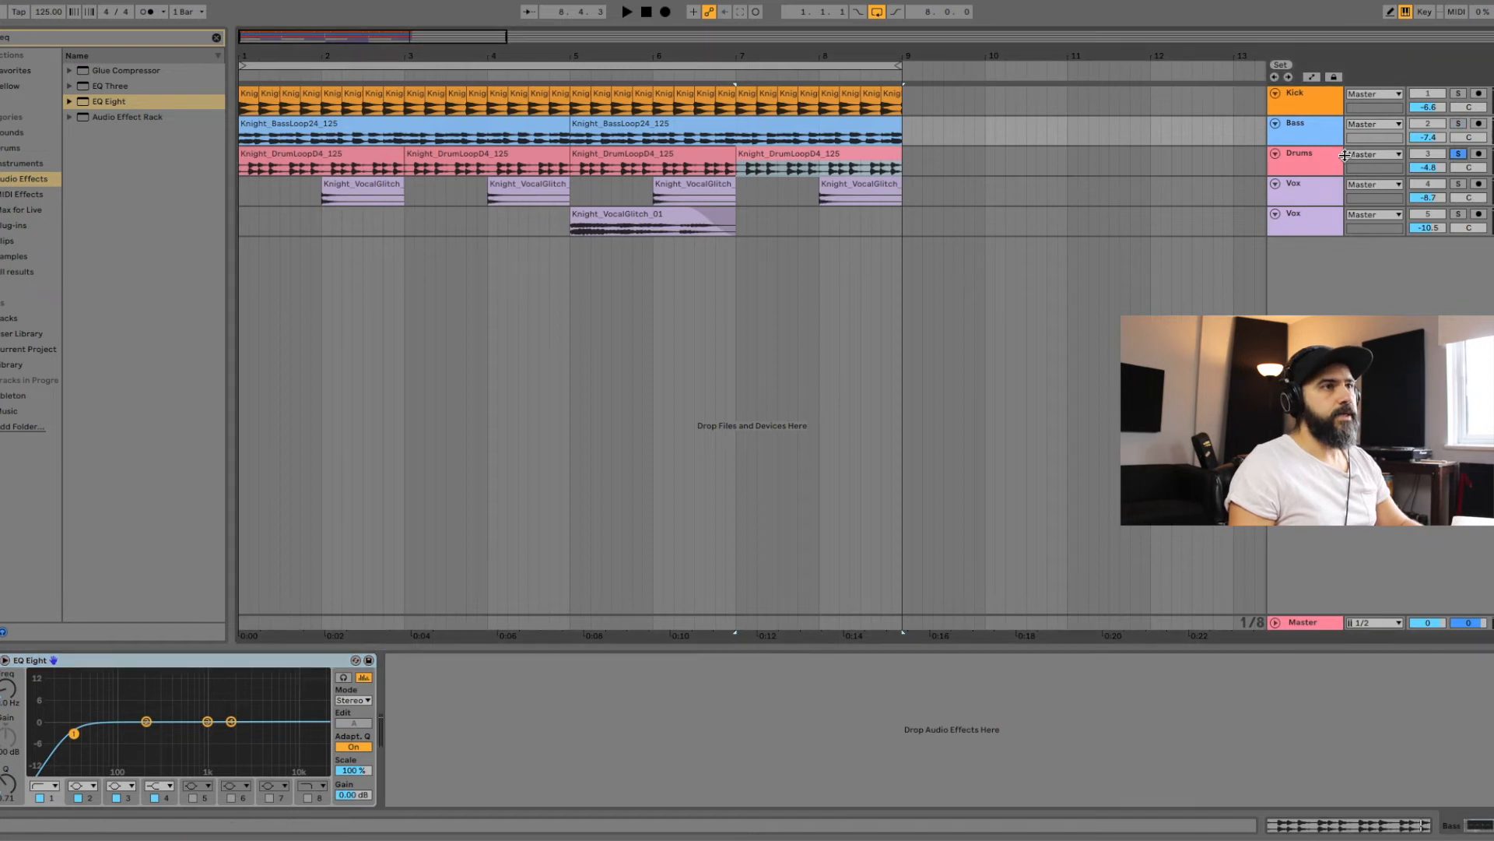
left_click(1325, 161)
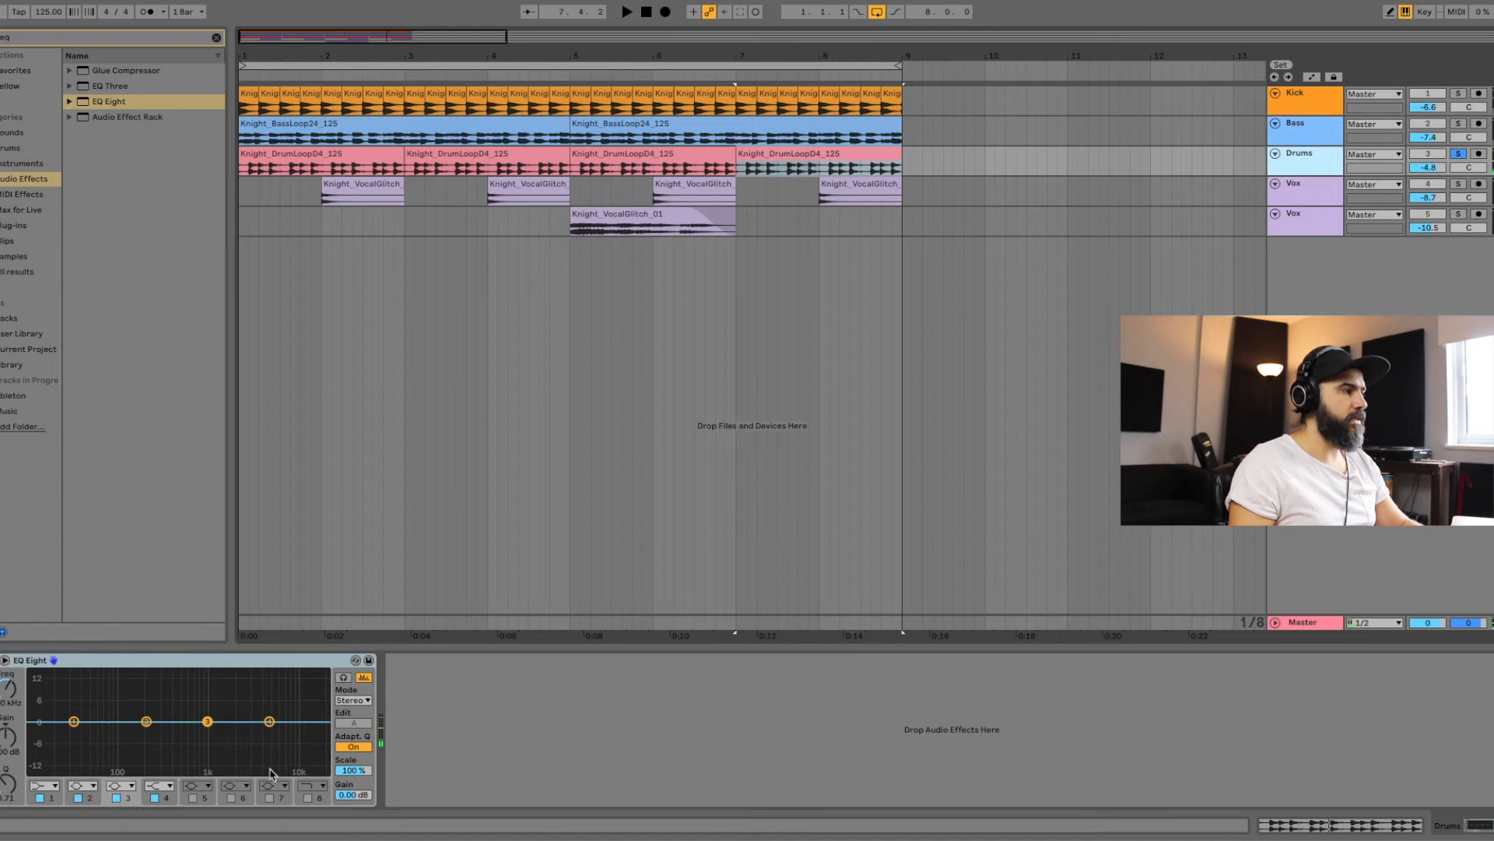
left_click(308, 798)
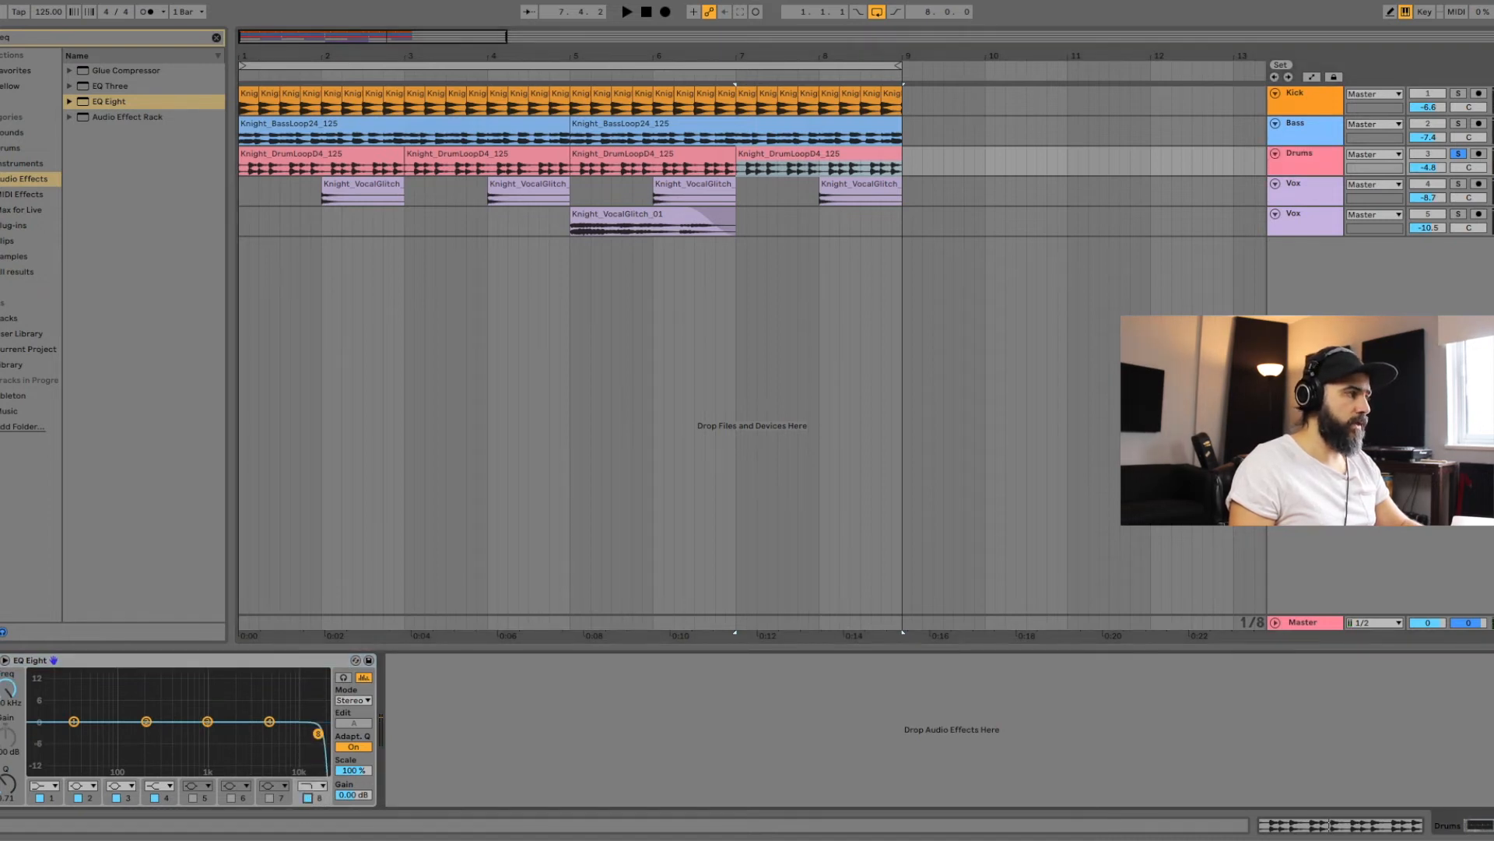
left_click_drag(4, 698, 3, 694)
key("space")
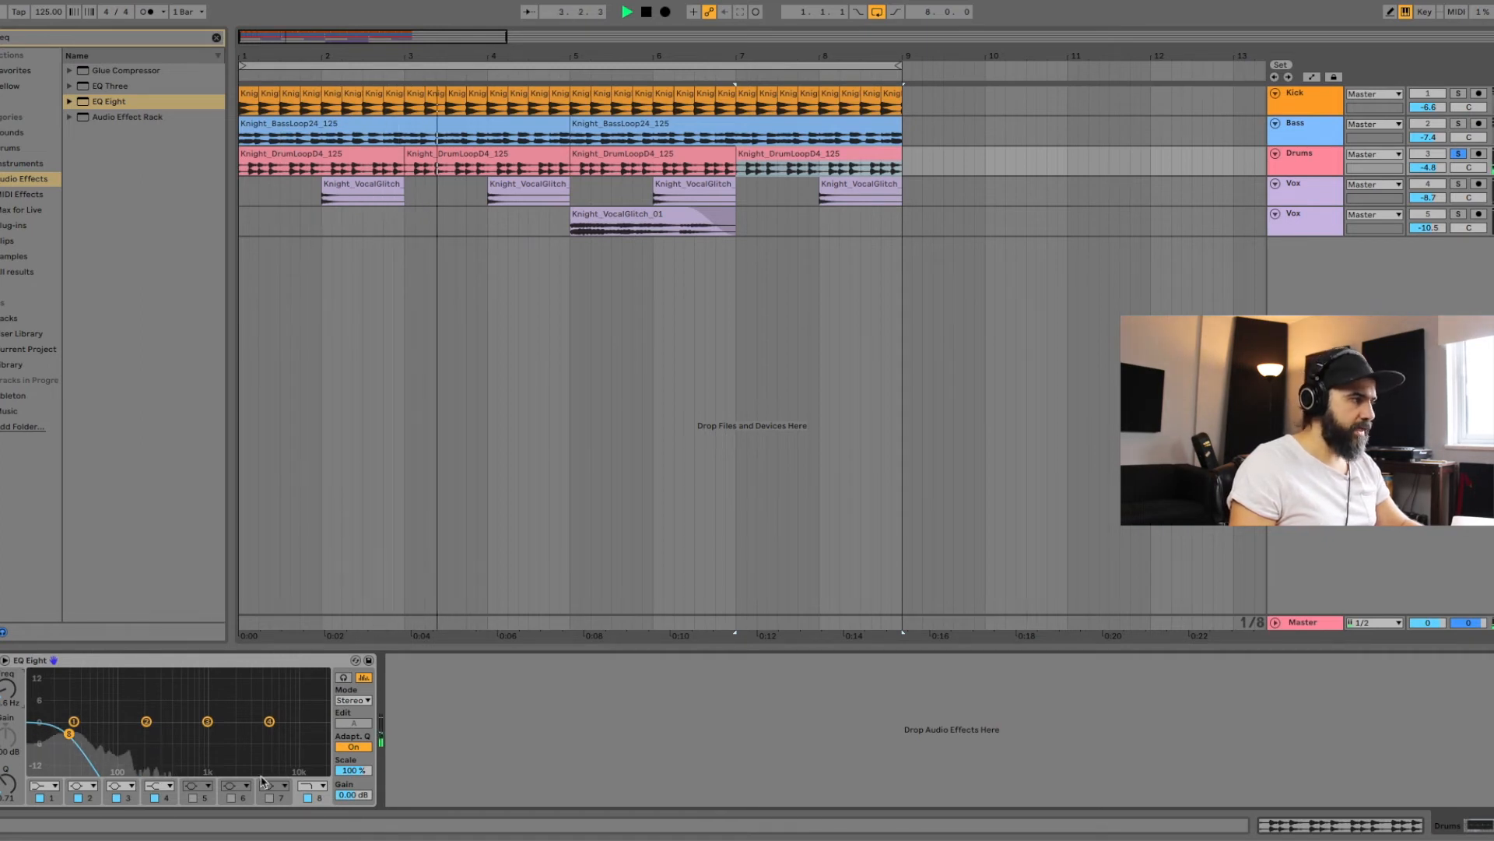
Switch band 8 of the Drums EQ Eight to the steepest high-cut filter and set its cutoff to about 37 Hz
left_click(313, 785)
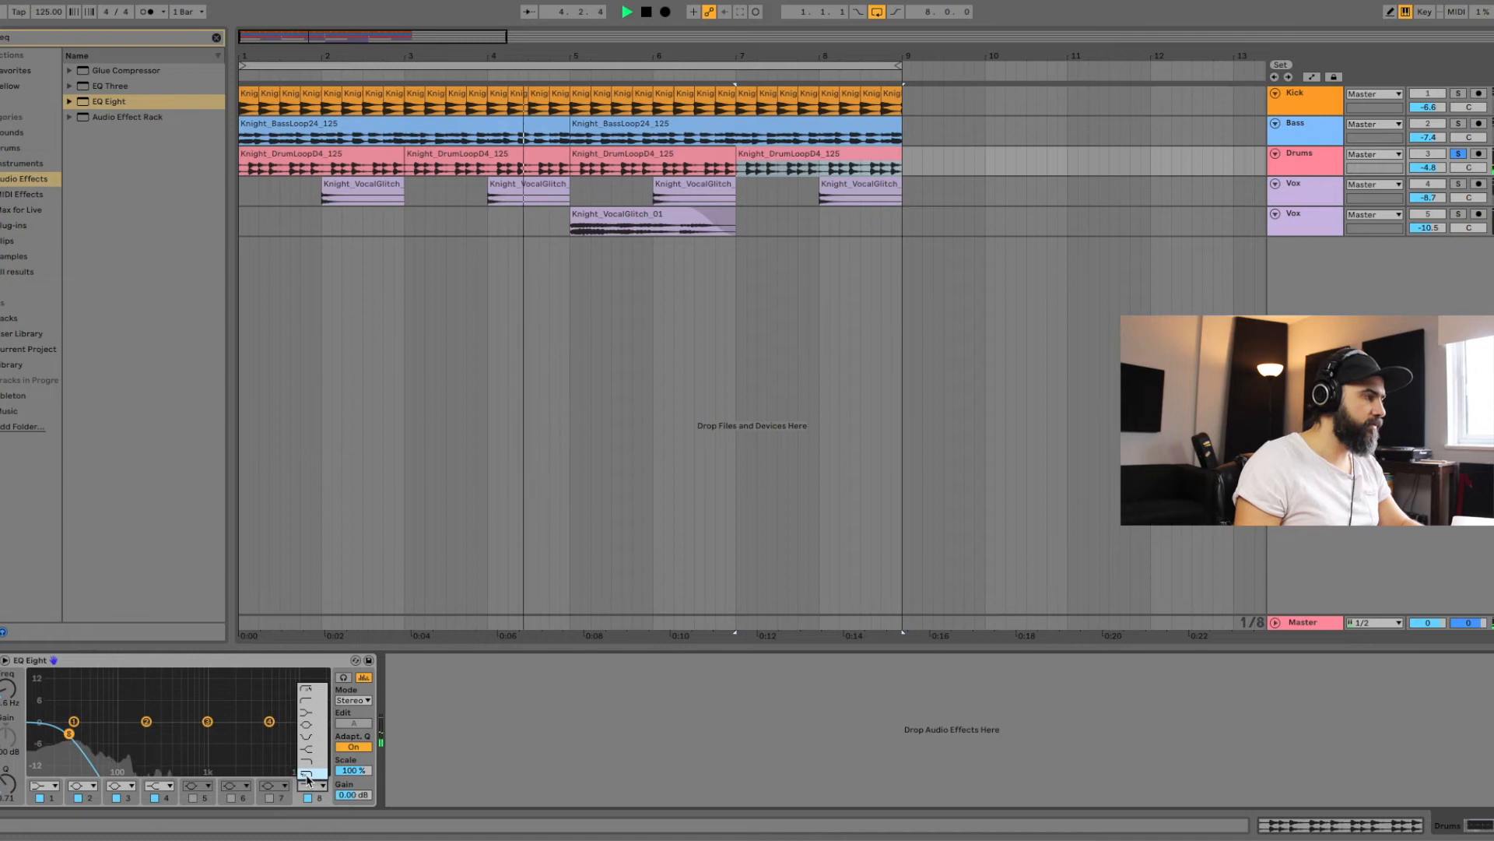
left_click(307, 775)
left_click_drag(84, 738, 78, 735)
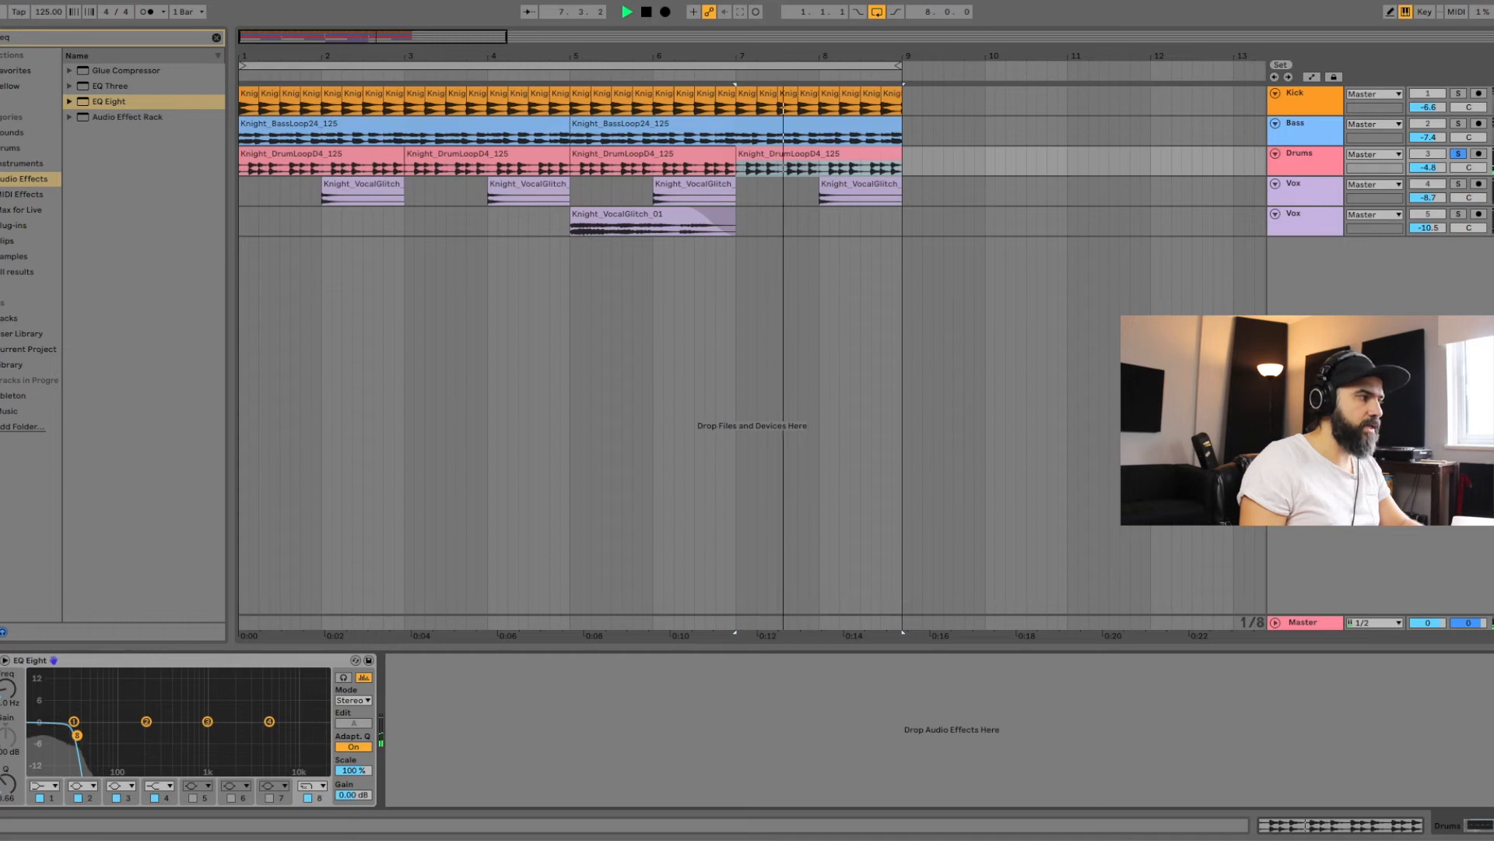
Disable band 8 of the Drums EQ Eight and set band 1 to the gentler low-cut filter
left_click(308, 798)
left_click(41, 787)
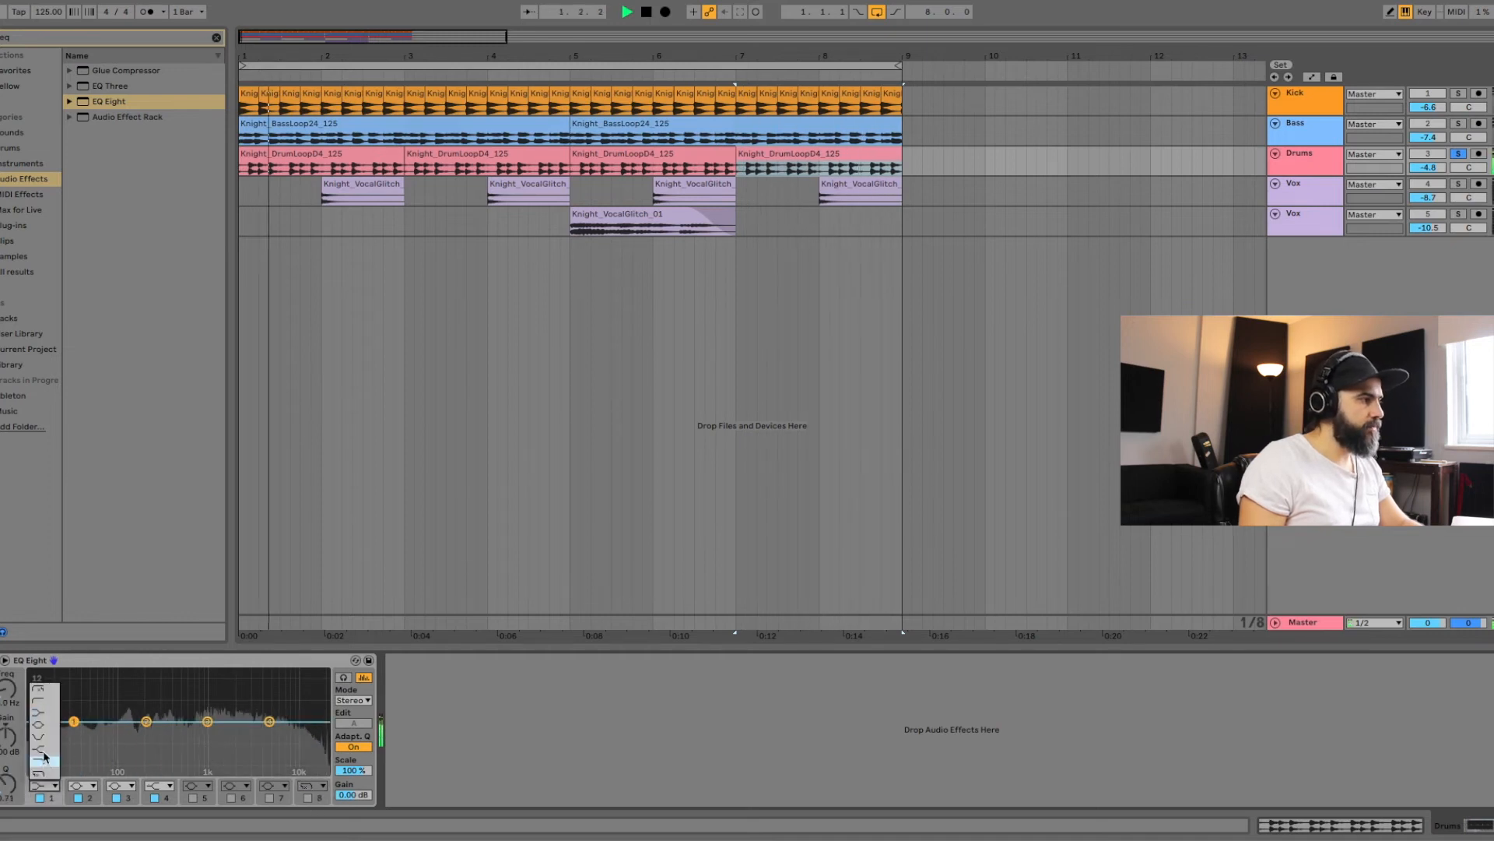
left_click(44, 702)
Set the cutoff of the Drums EQ Eight's band 1 to about 124 Hz, checking it in playback
left_click_drag(74, 733, 101, 733)
left_click_drag(10, 693, 10, 690)
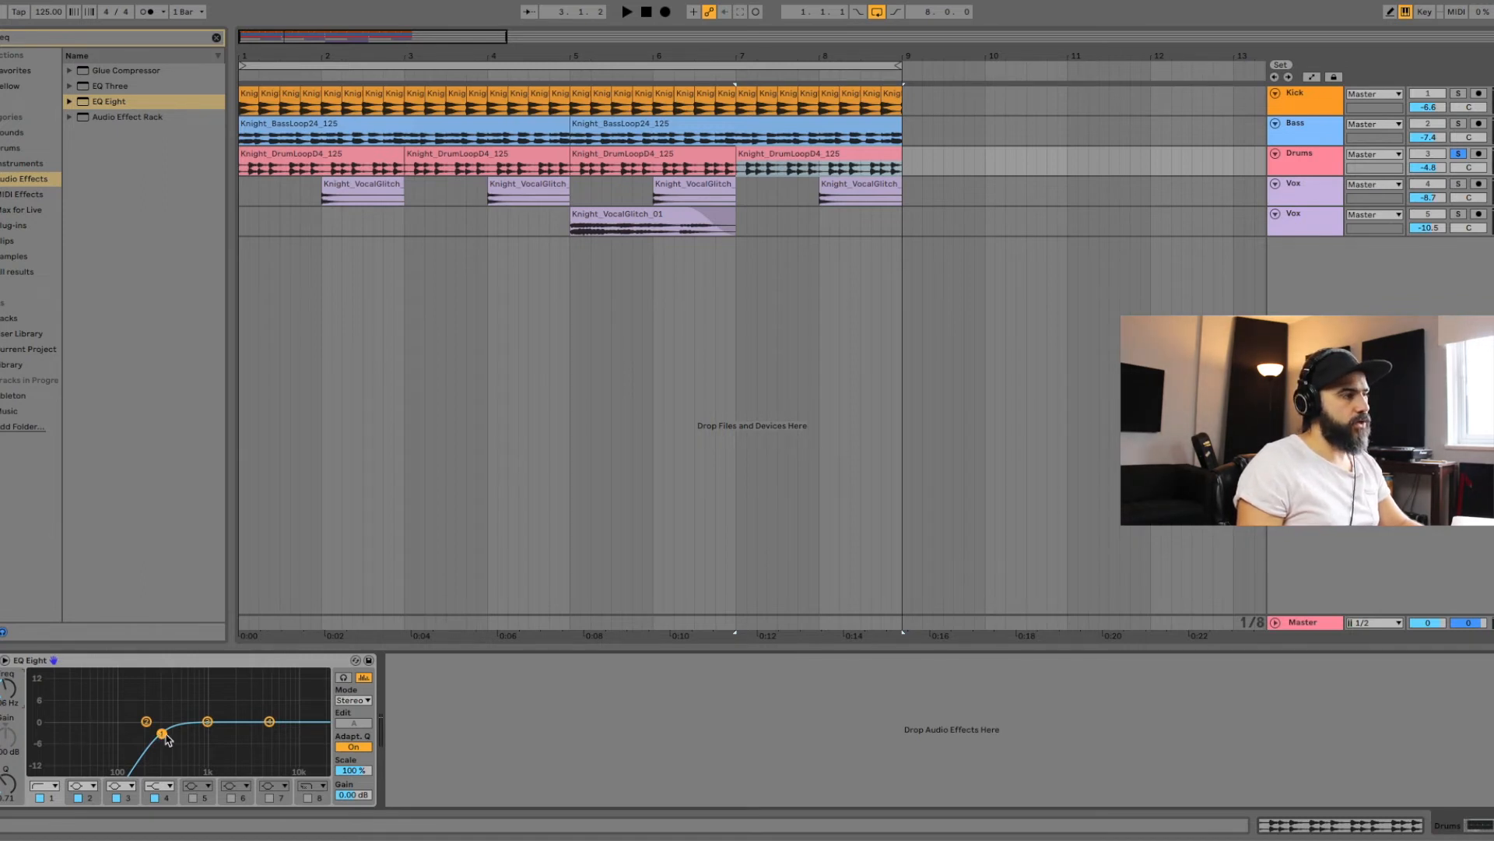
left_click_drag(110, 734, 99, 735)
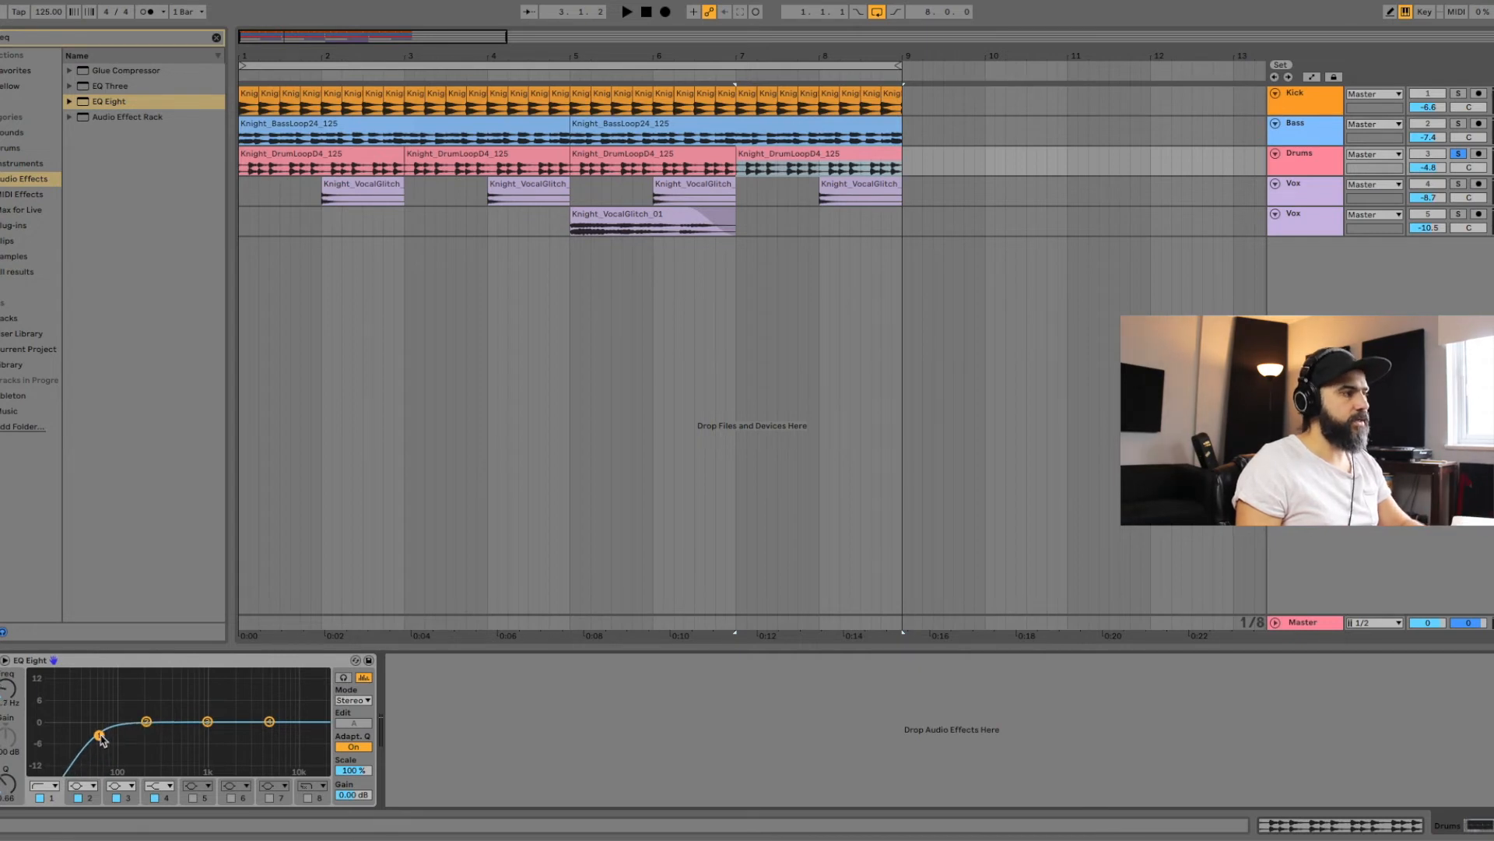
key("space")
left_click_drag(87, 738, 128, 734)
key("space")
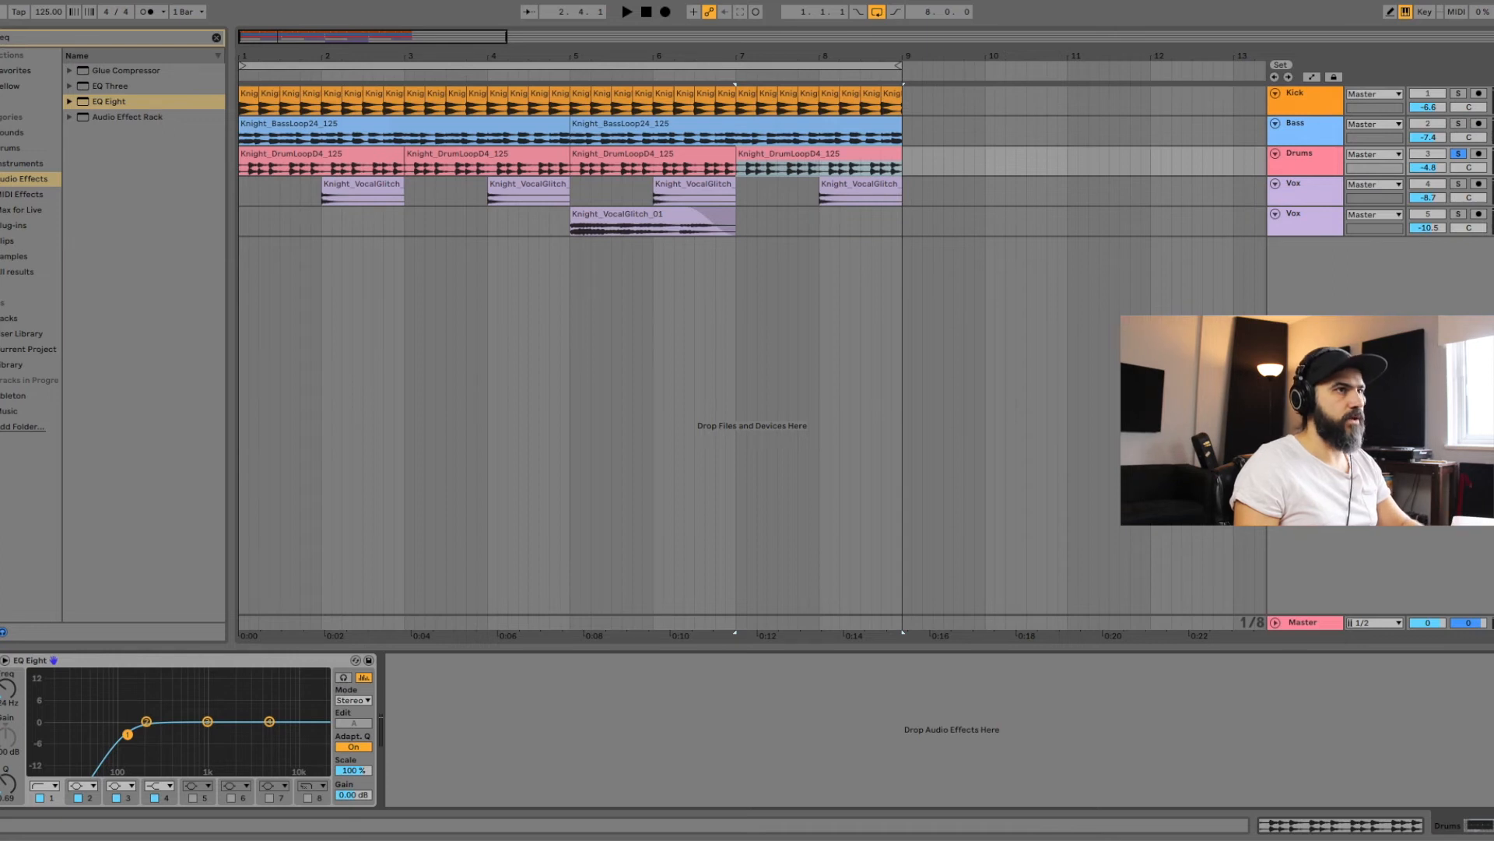
Switch the Drums EQ Eight to M/S mode and choose its Side channel for editing
left_click(1303, 158)
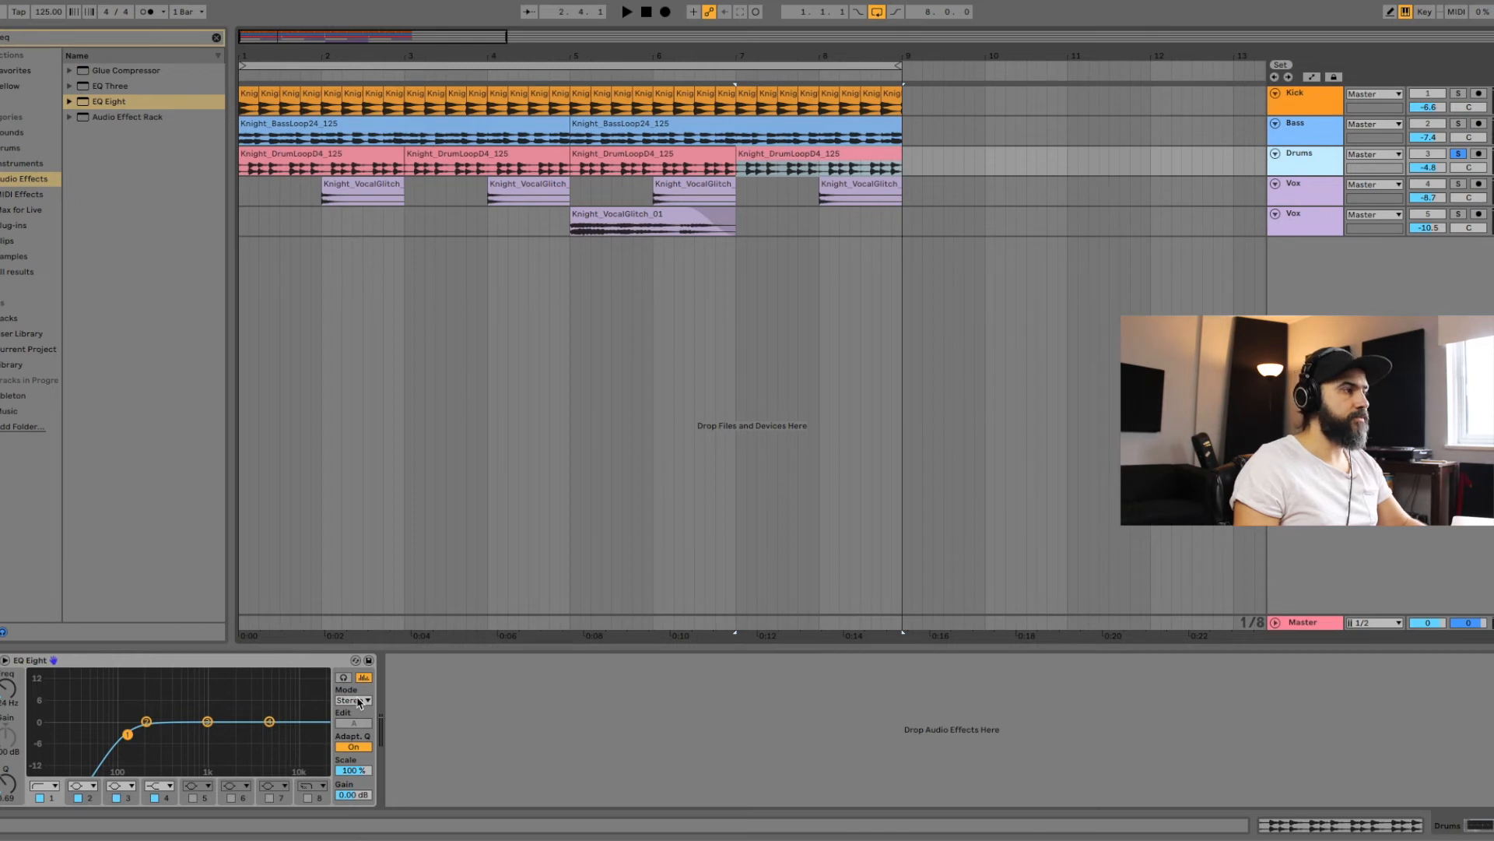
left_click(358, 703)
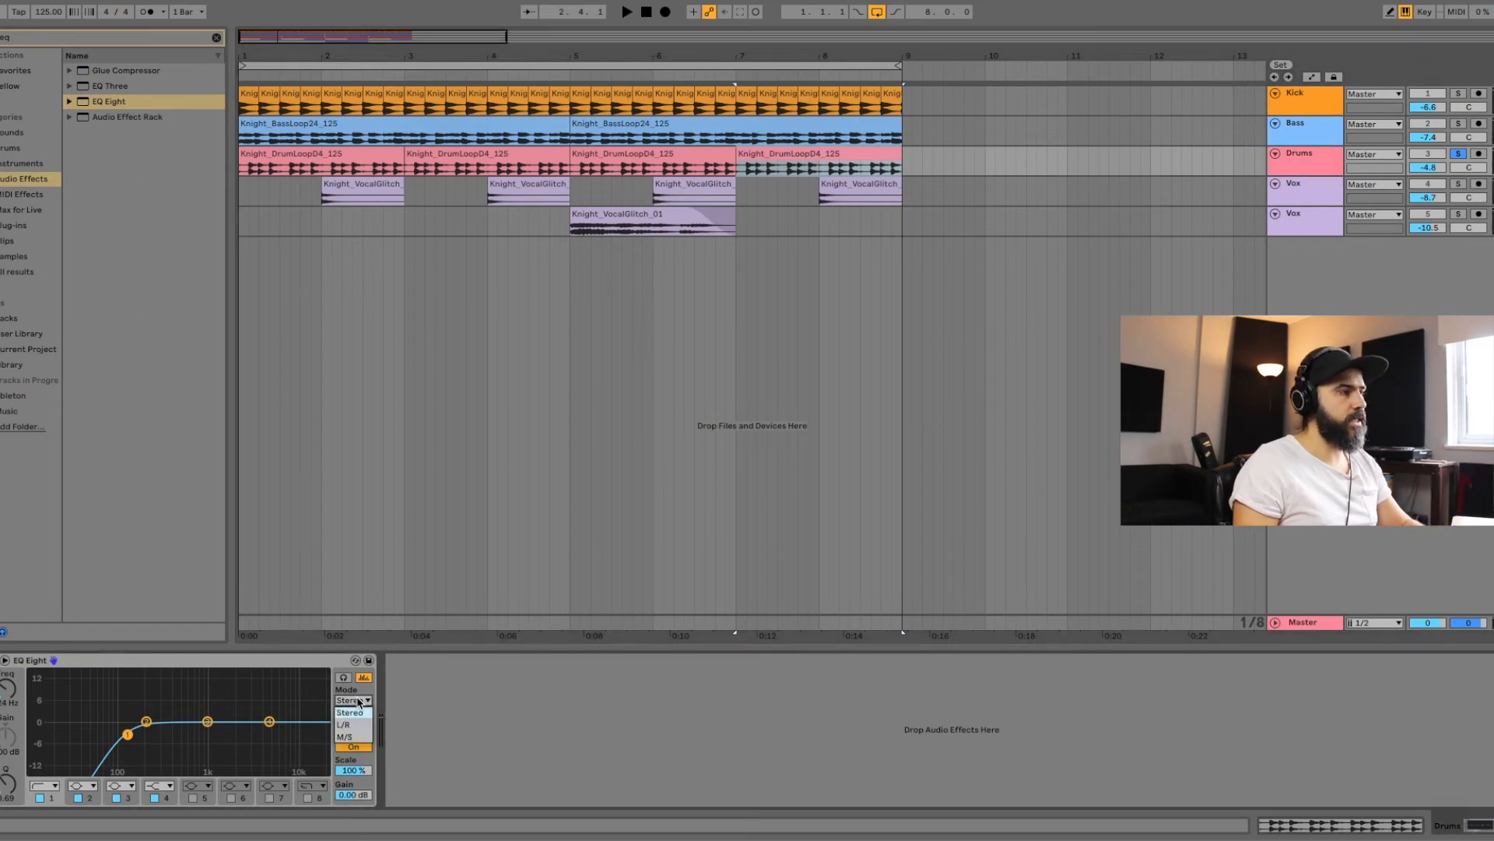
left_click(348, 736)
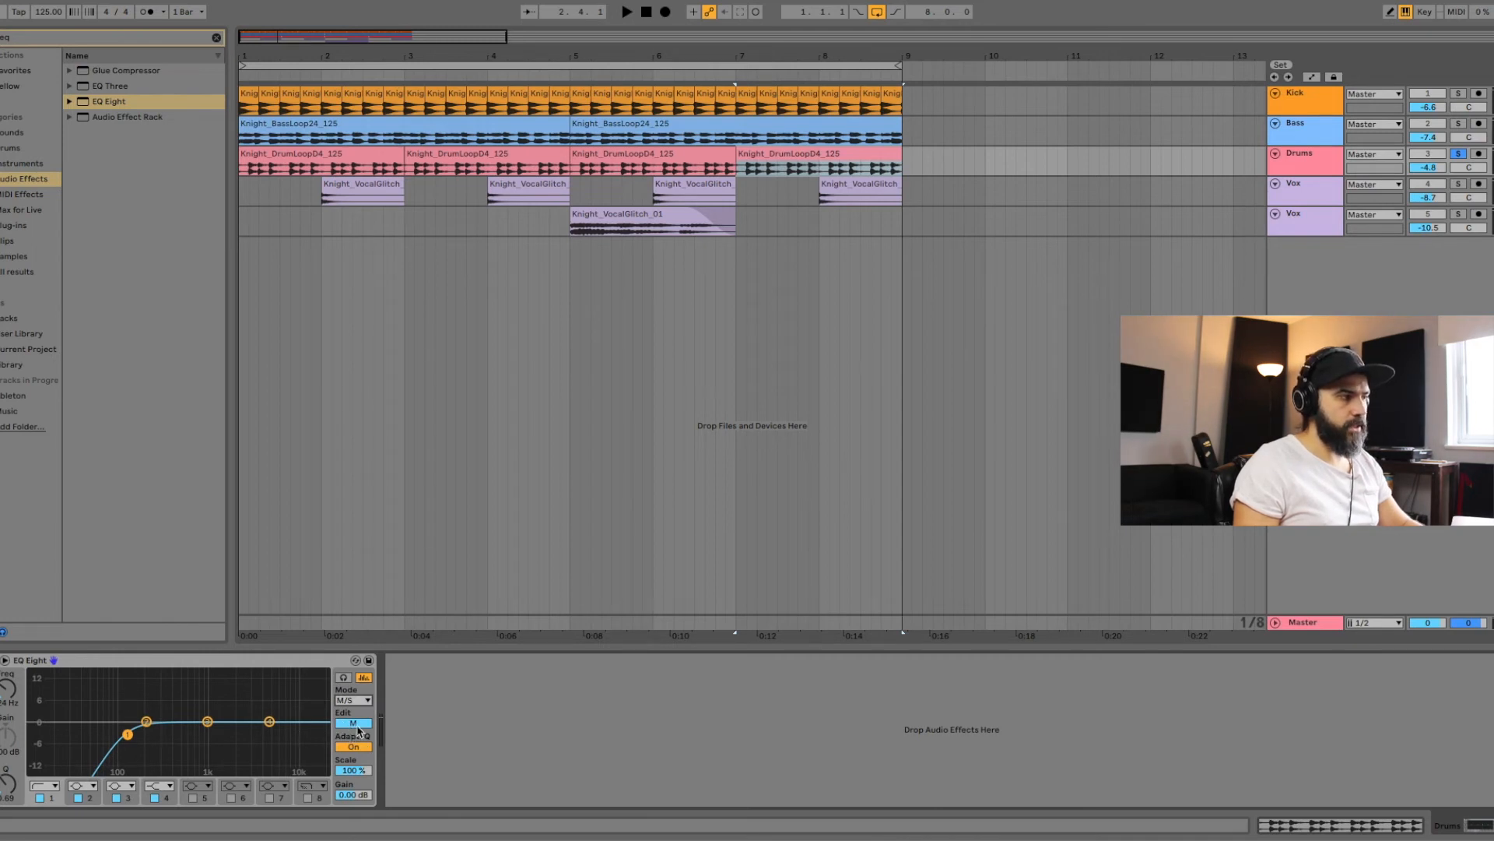
left_click(356, 724)
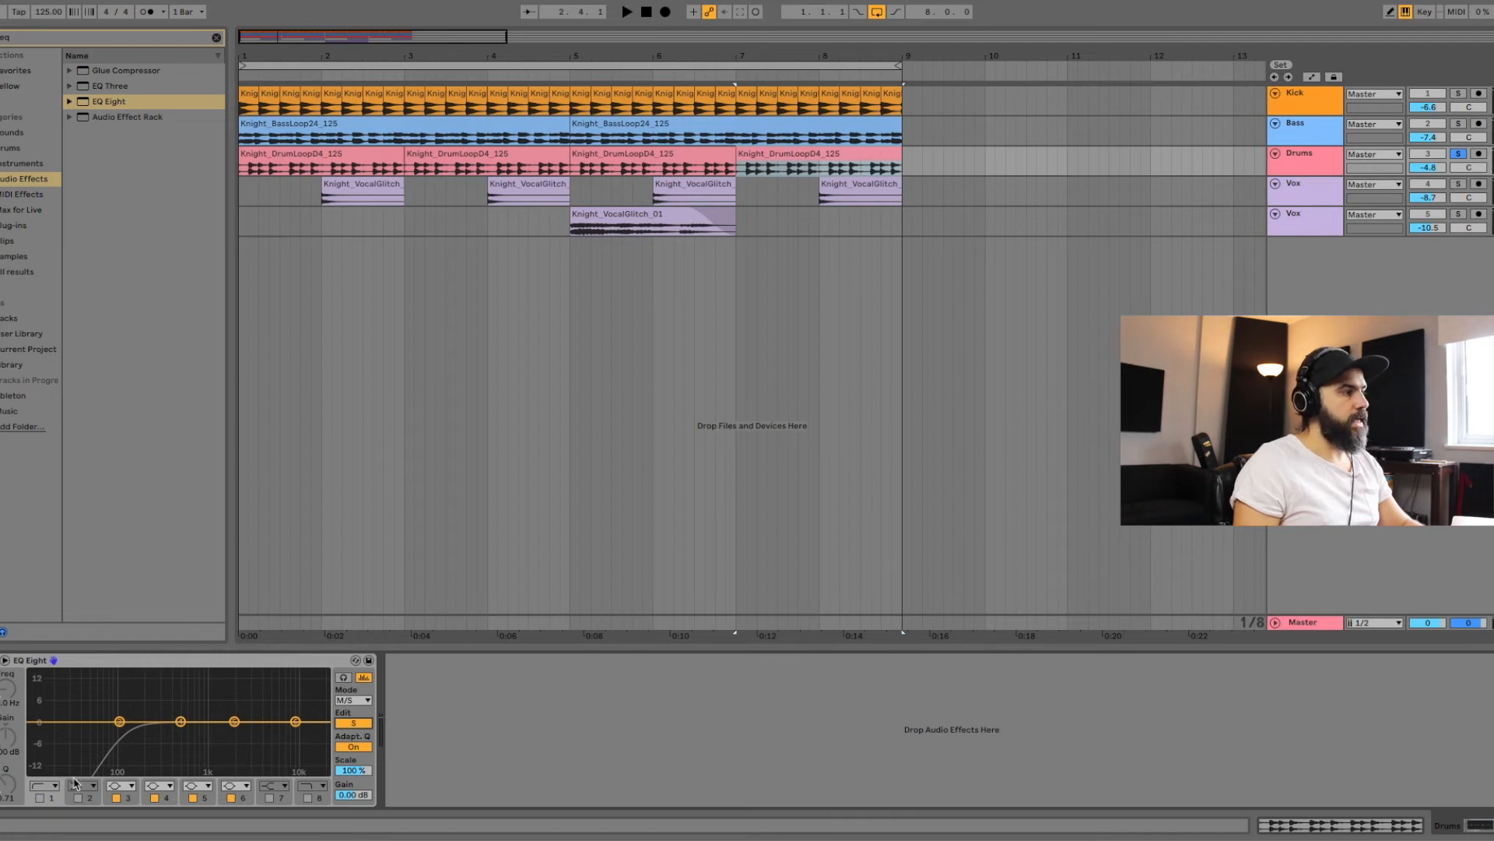
Enable band 1 on the Drums Side channel with its low cut at about 350 Hz, and boost band 5 about 1 dB near 2 kHz
left_click(37, 798)
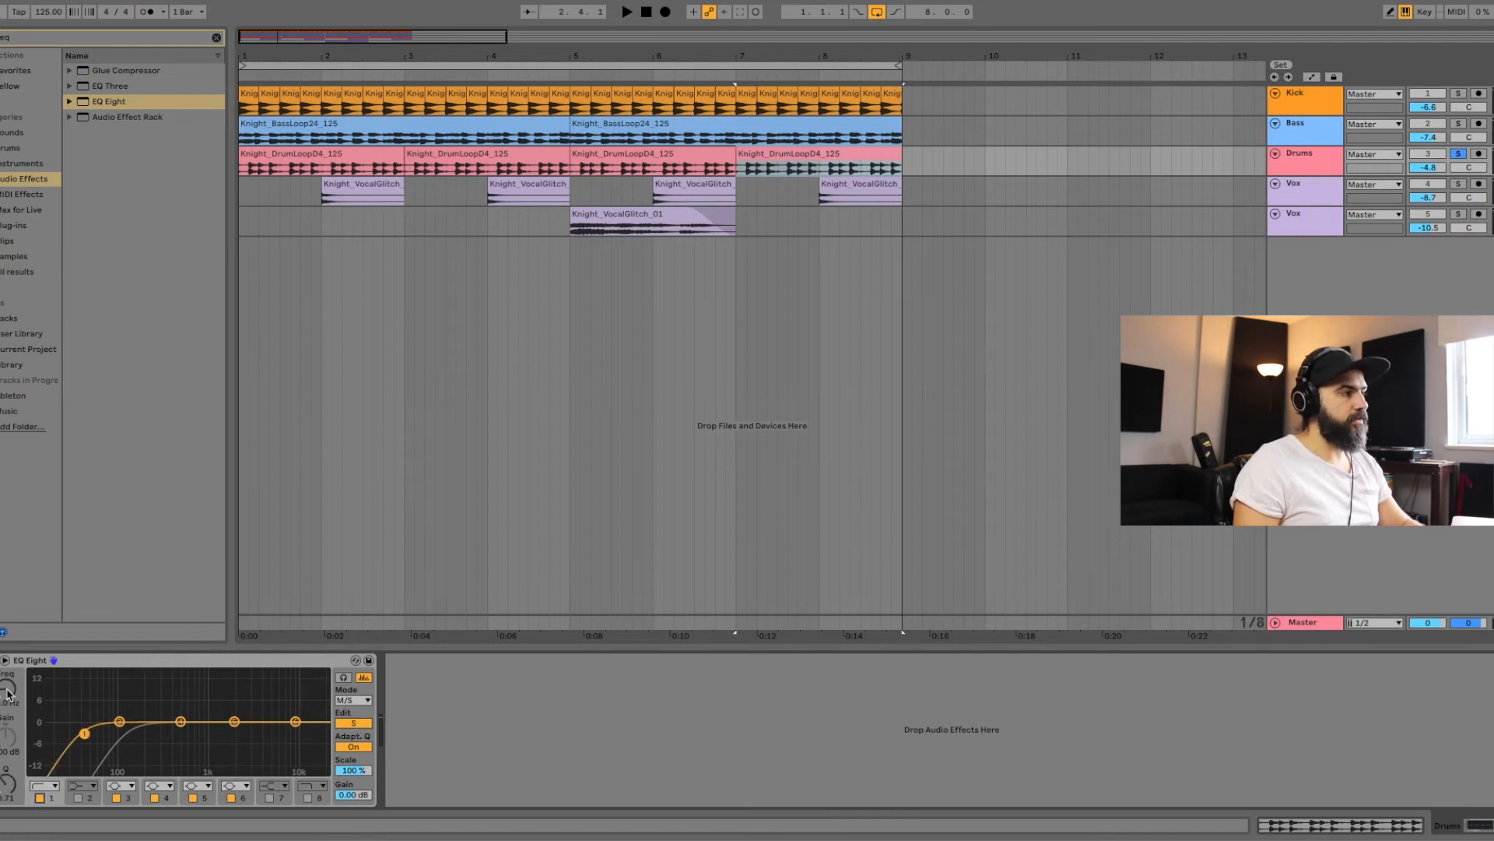
left_click_drag(84, 733, 158, 733)
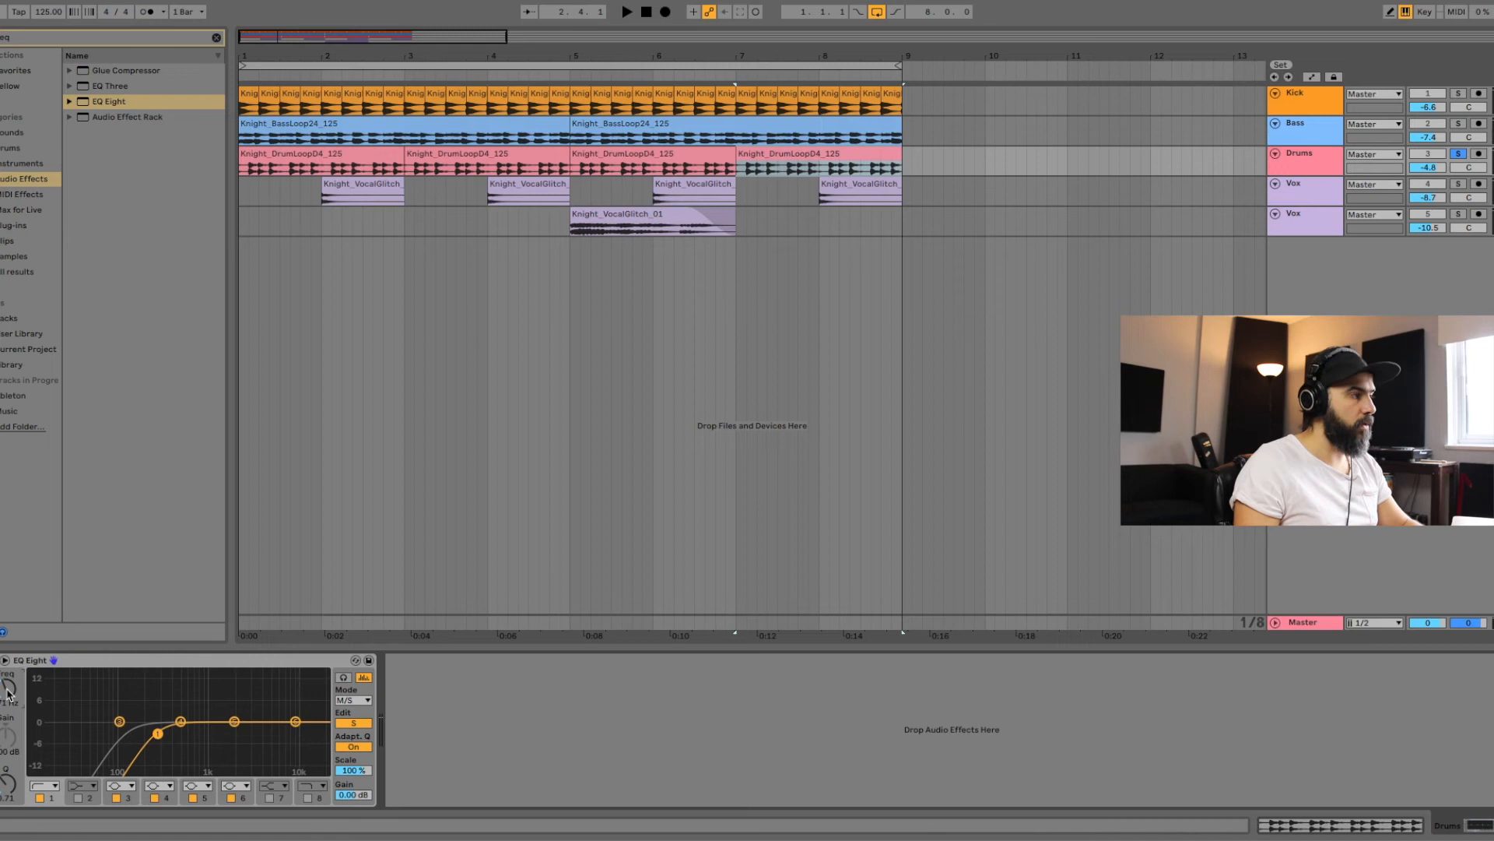
key("space")
left_click_drag(8, 693, 8, 681)
key("space")
left_click_drag(185, 733, 166, 733)
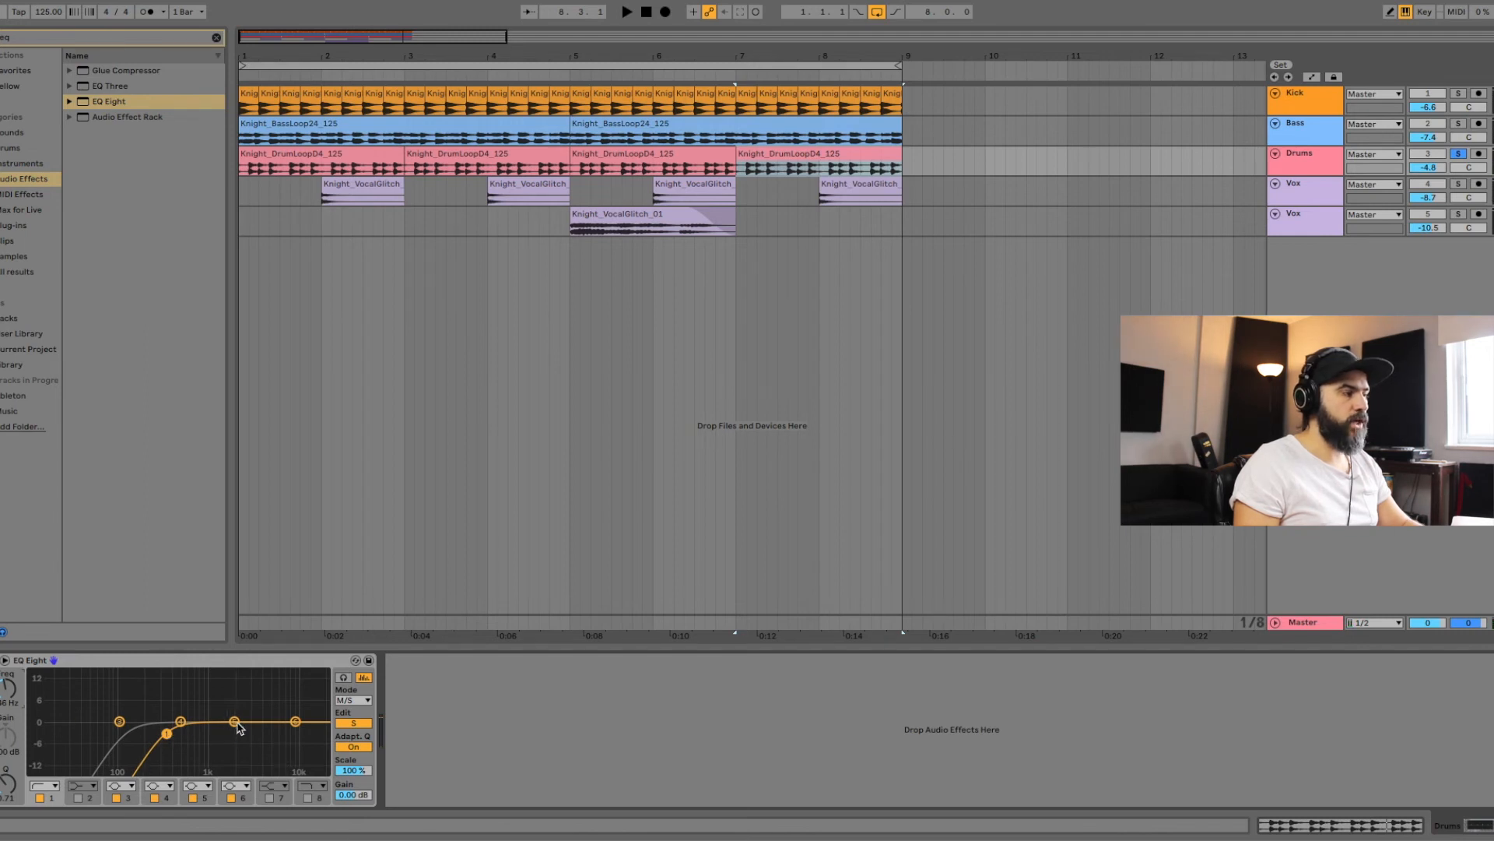
left_click_drag(235, 722, 247, 717)
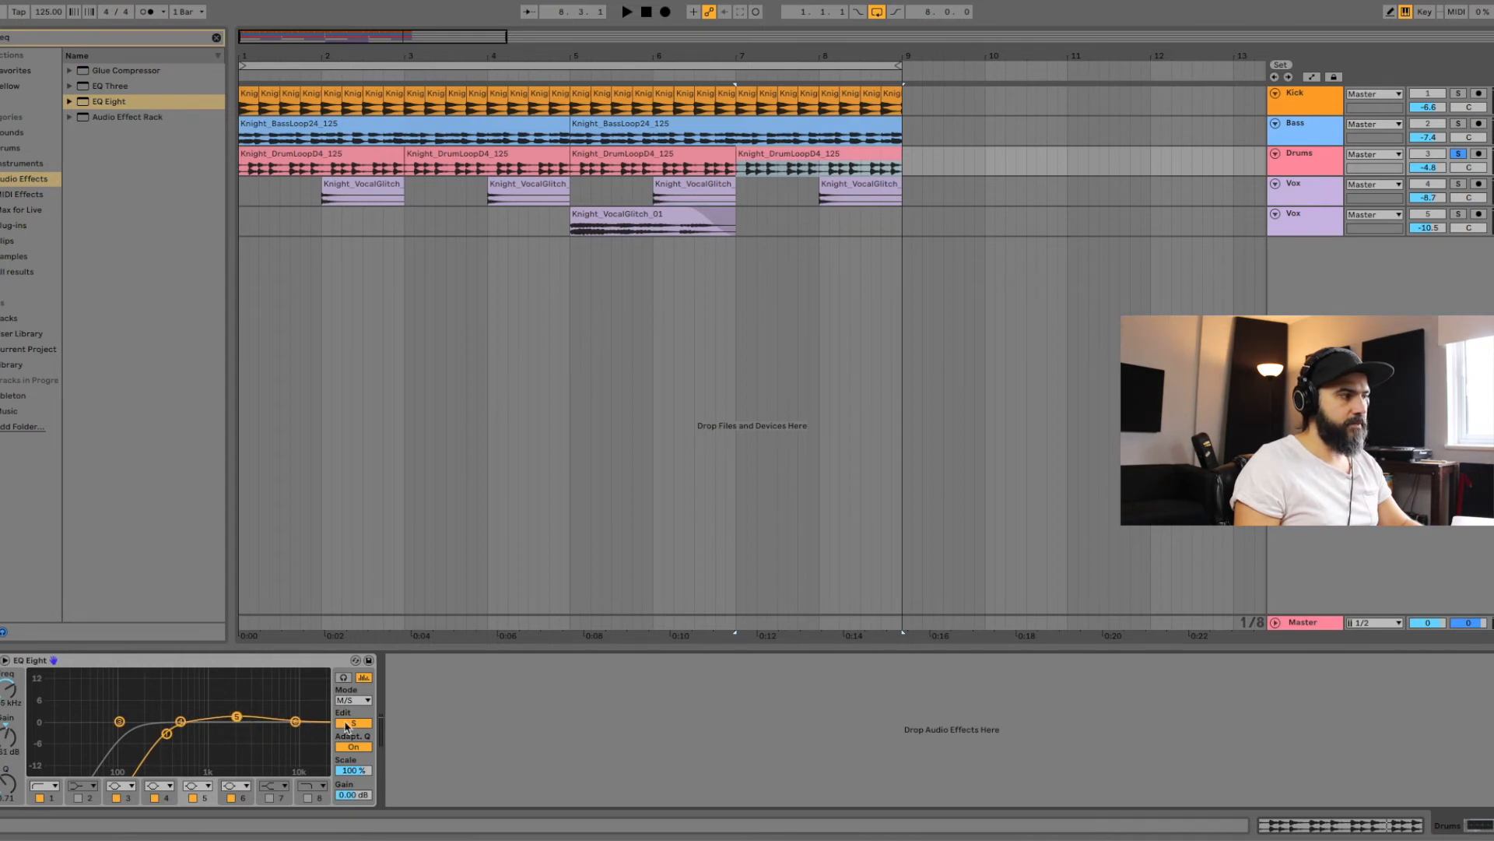
Raise band 4 on the Drums EQ Eight's Mid channel by about 2 dB near 5 kHz, auditioning it in playback
left_click(345, 724)
left_click_drag(270, 722, 269, 720)
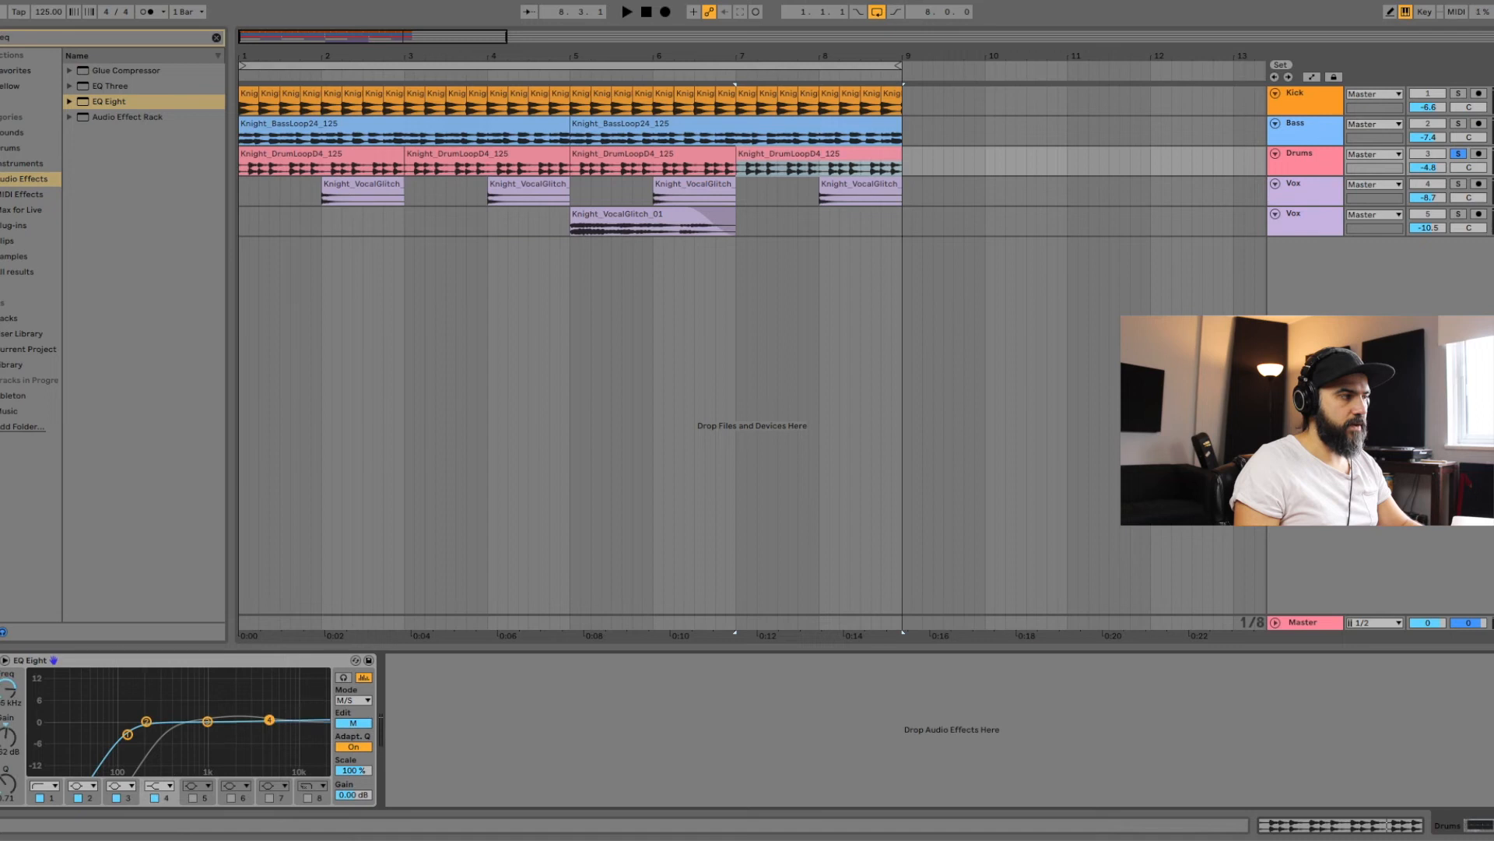
key("space")
left_click_drag(269, 717, 270, 713)
key("space")
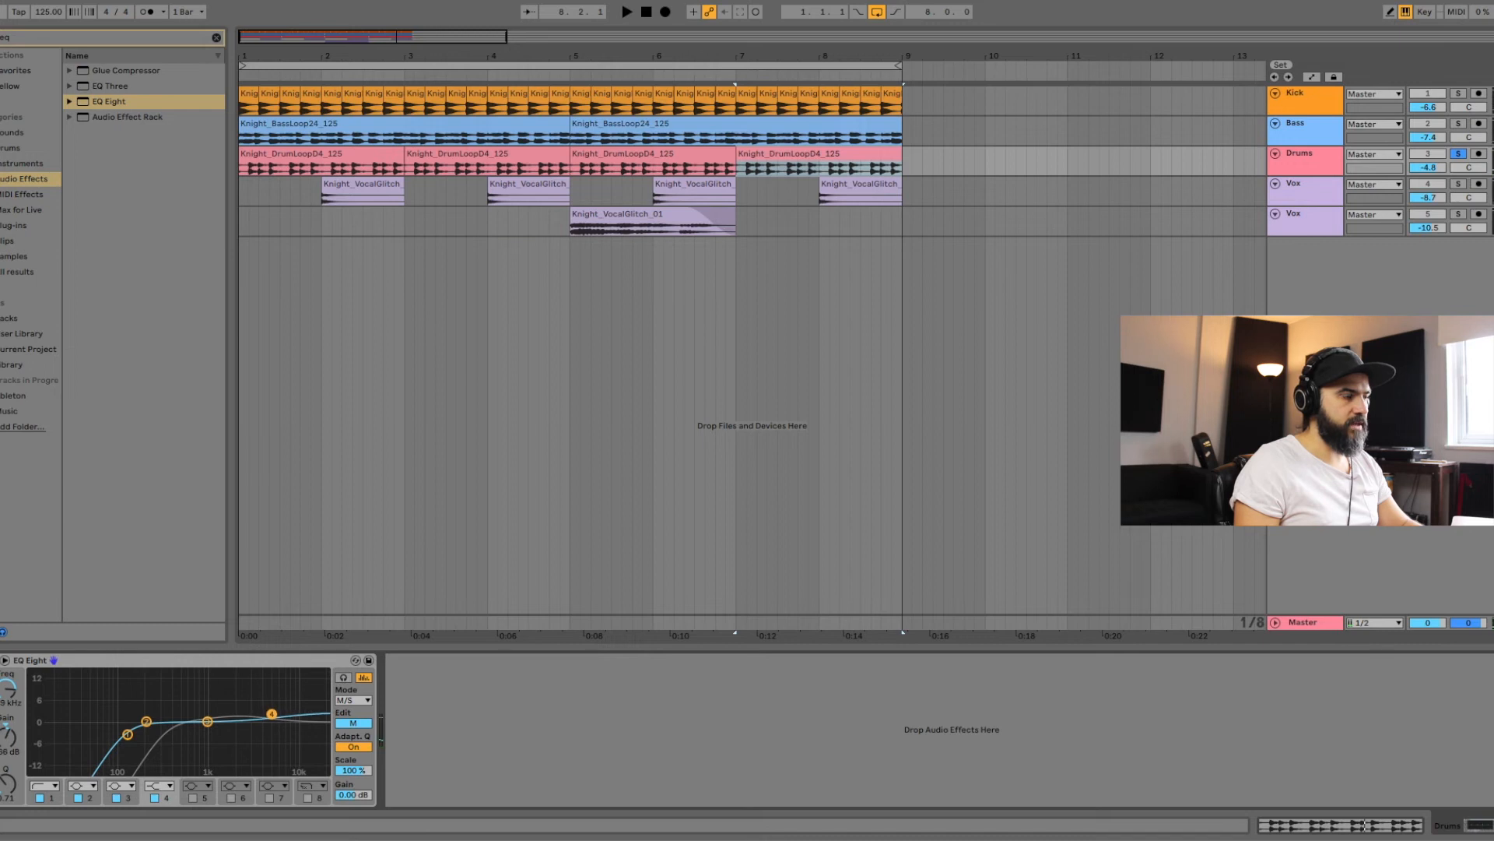
Move band 5 on the Drums Side channel to about 1.07 kHz with a boost just under 1 dB, checking it in playback
left_click(354, 724)
left_click_drag(238, 722, 210, 716)
key("space")
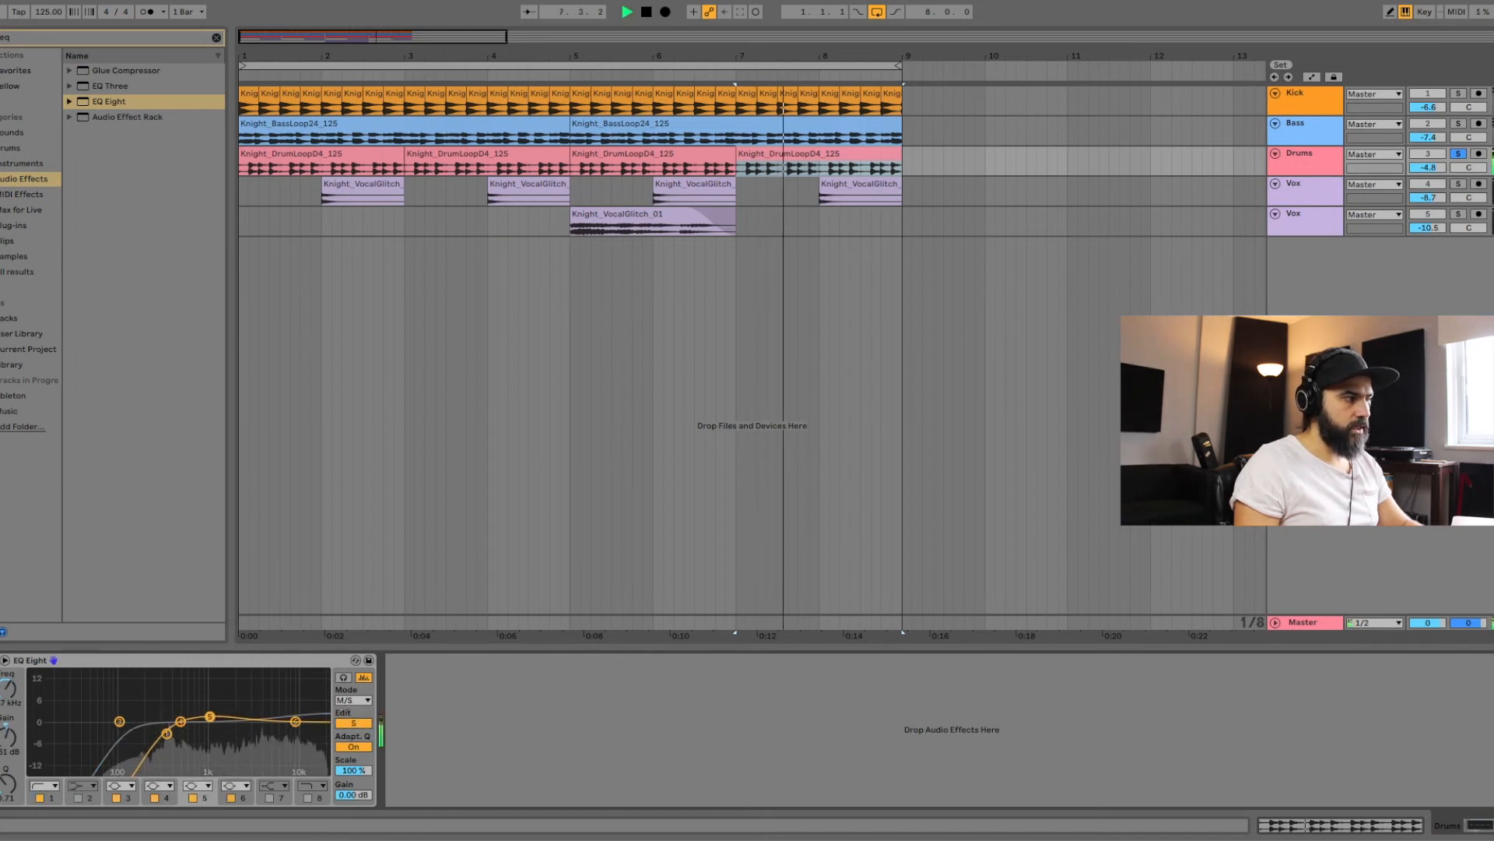
key("space")
left_click_drag(210, 716, 211, 719)
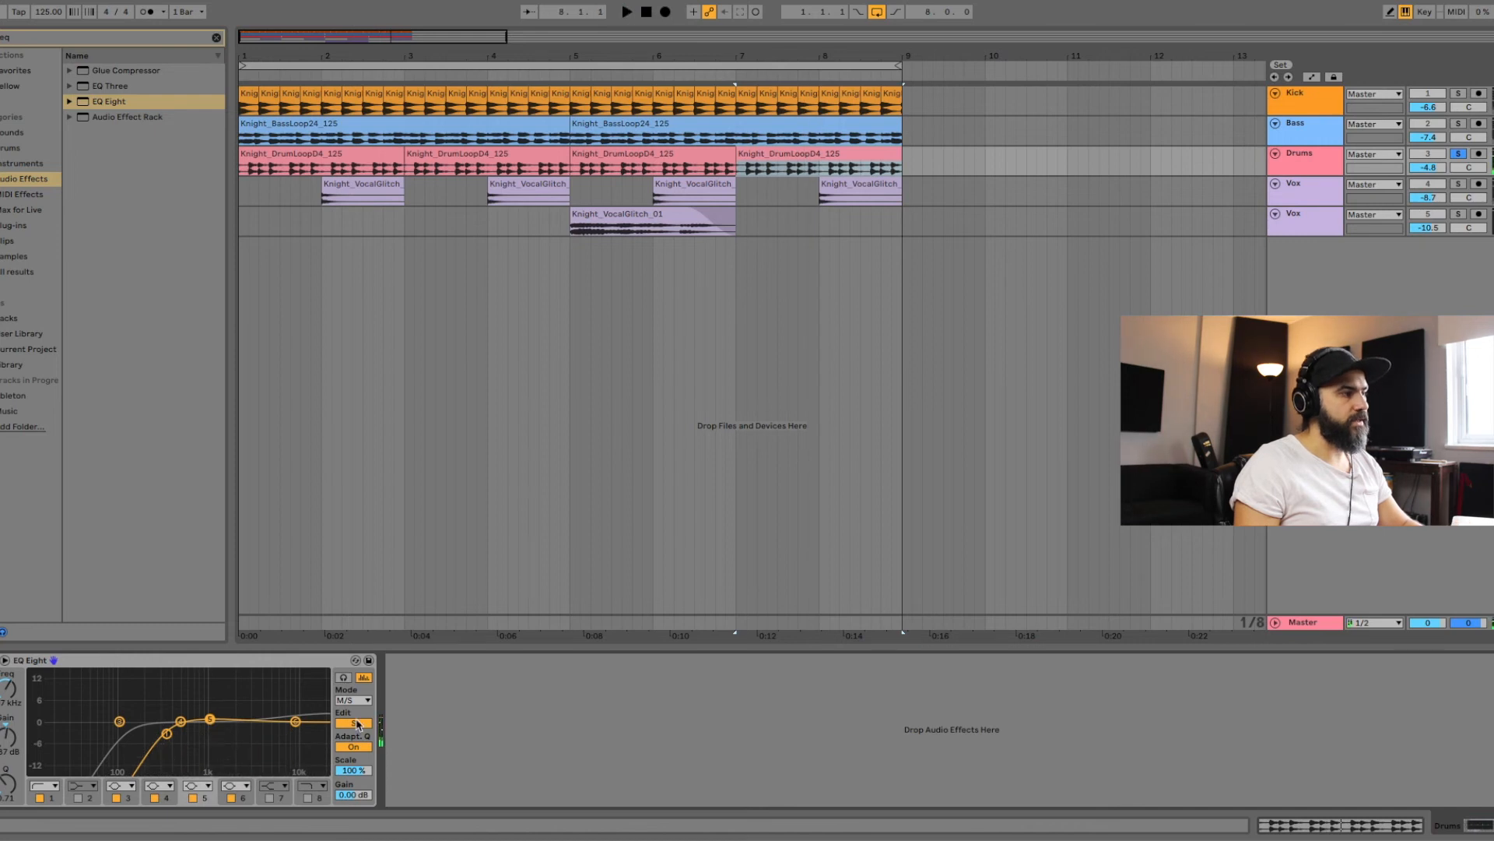
Return to the Mid channel and compare the drums in playback with the EQ Eight bypassed and active
left_click(347, 724)
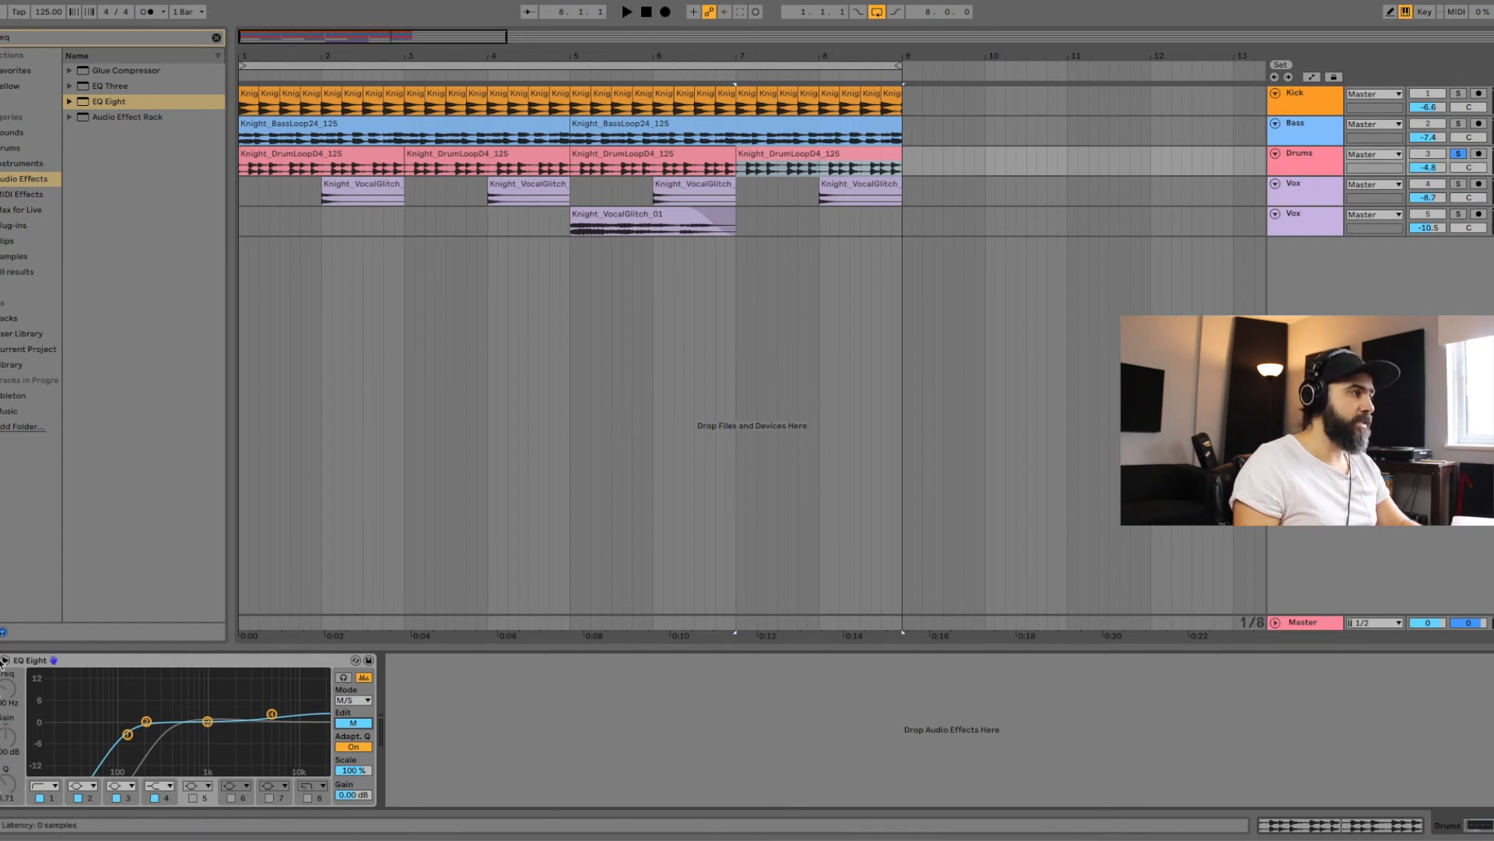
key("space")
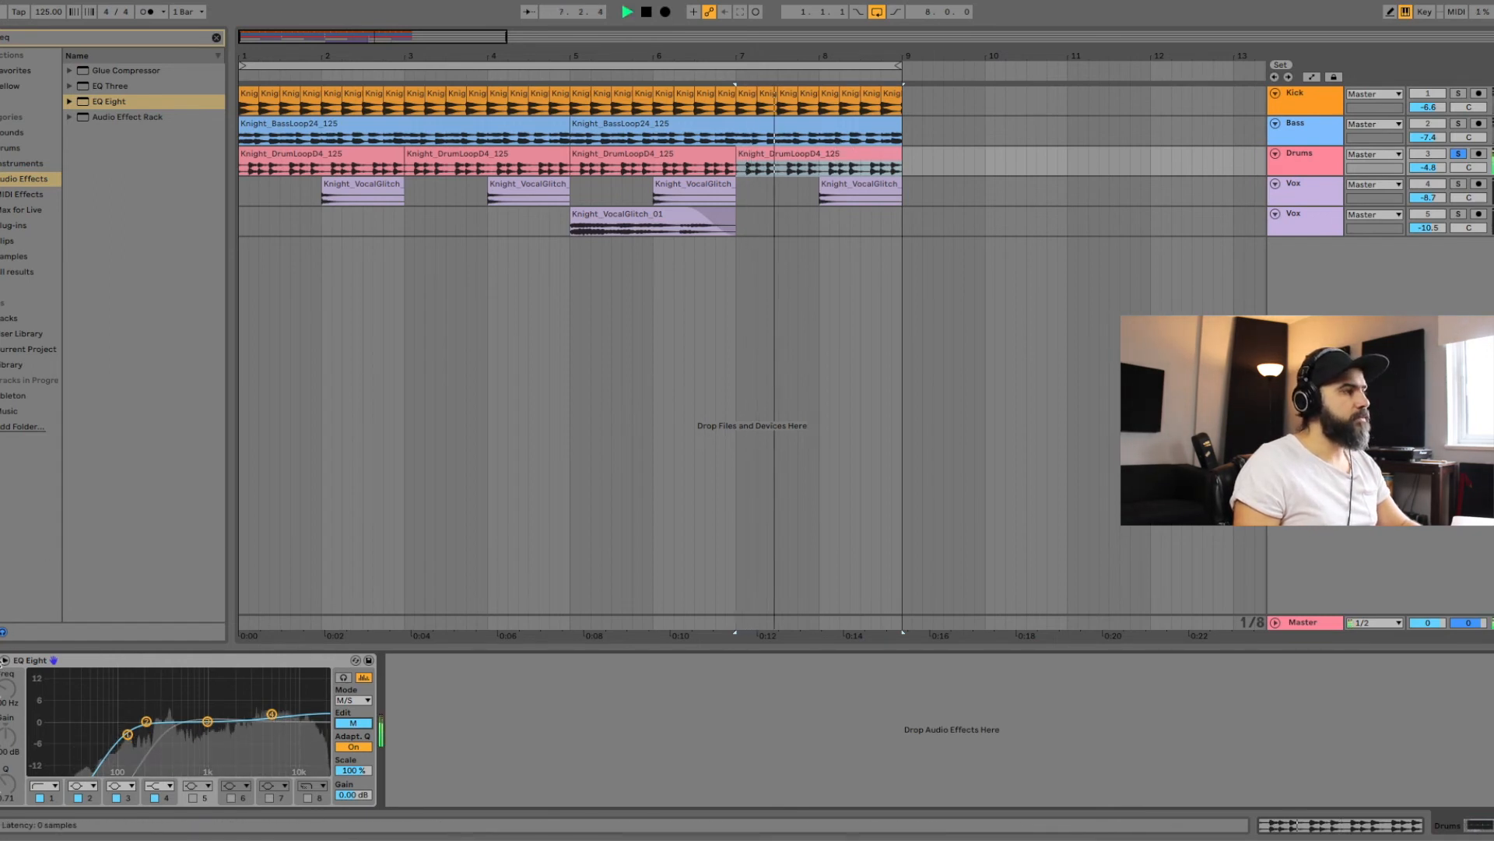
left_click(4, 660)
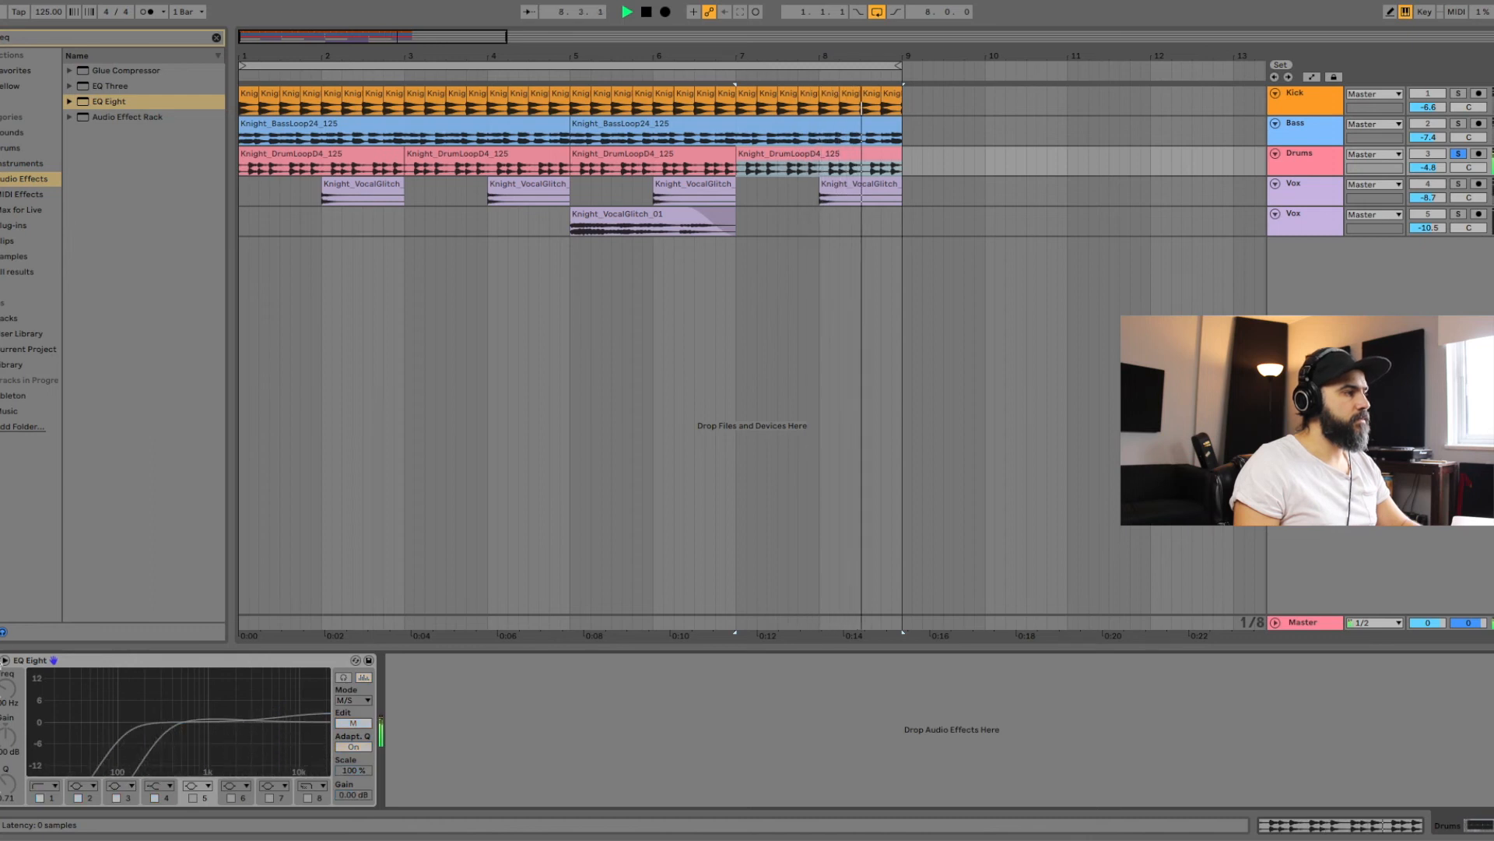
left_click(3, 660)
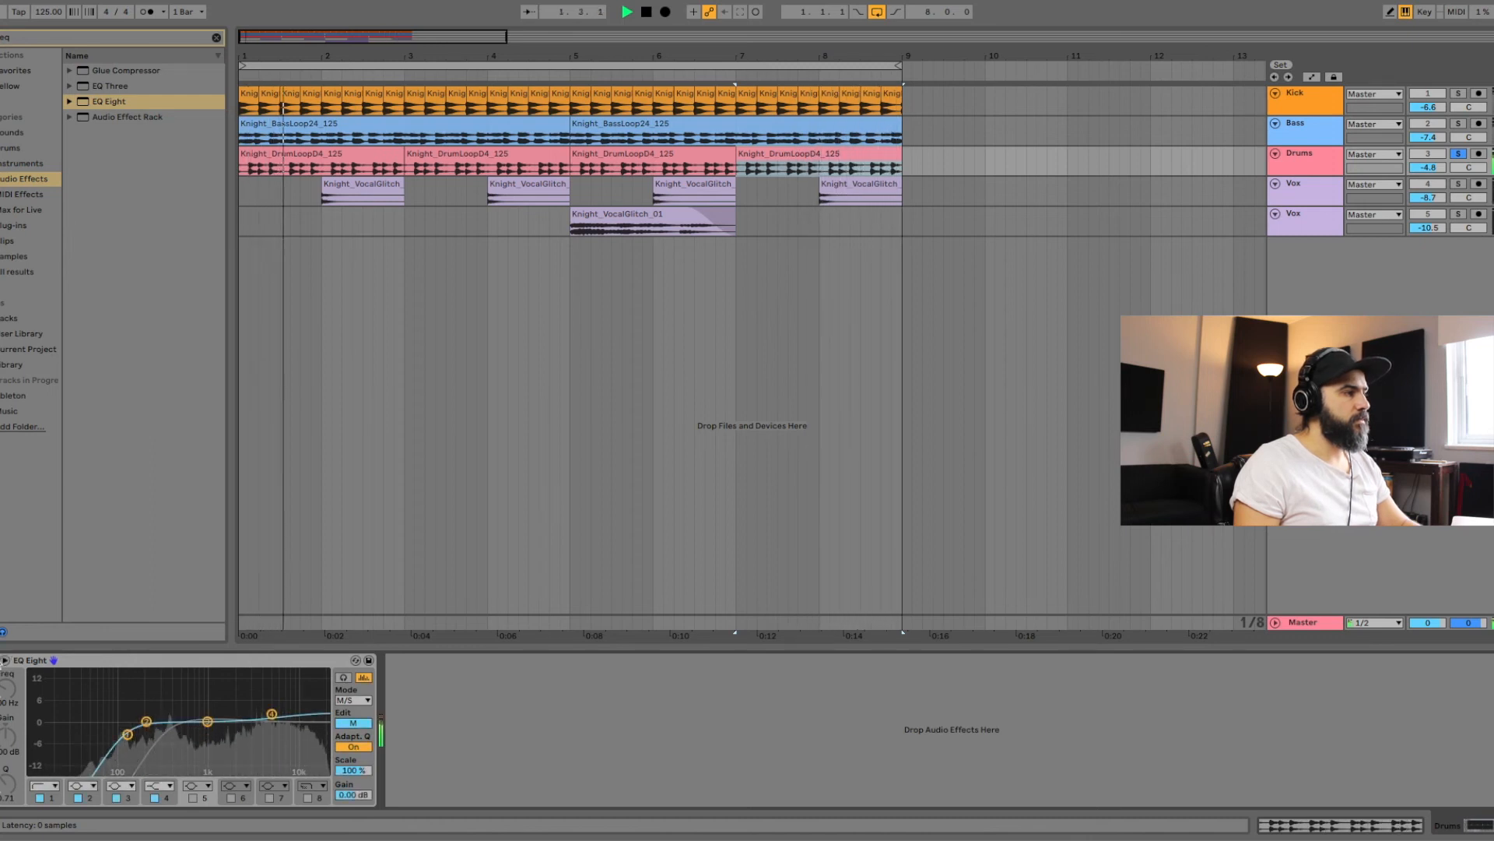
key("space")
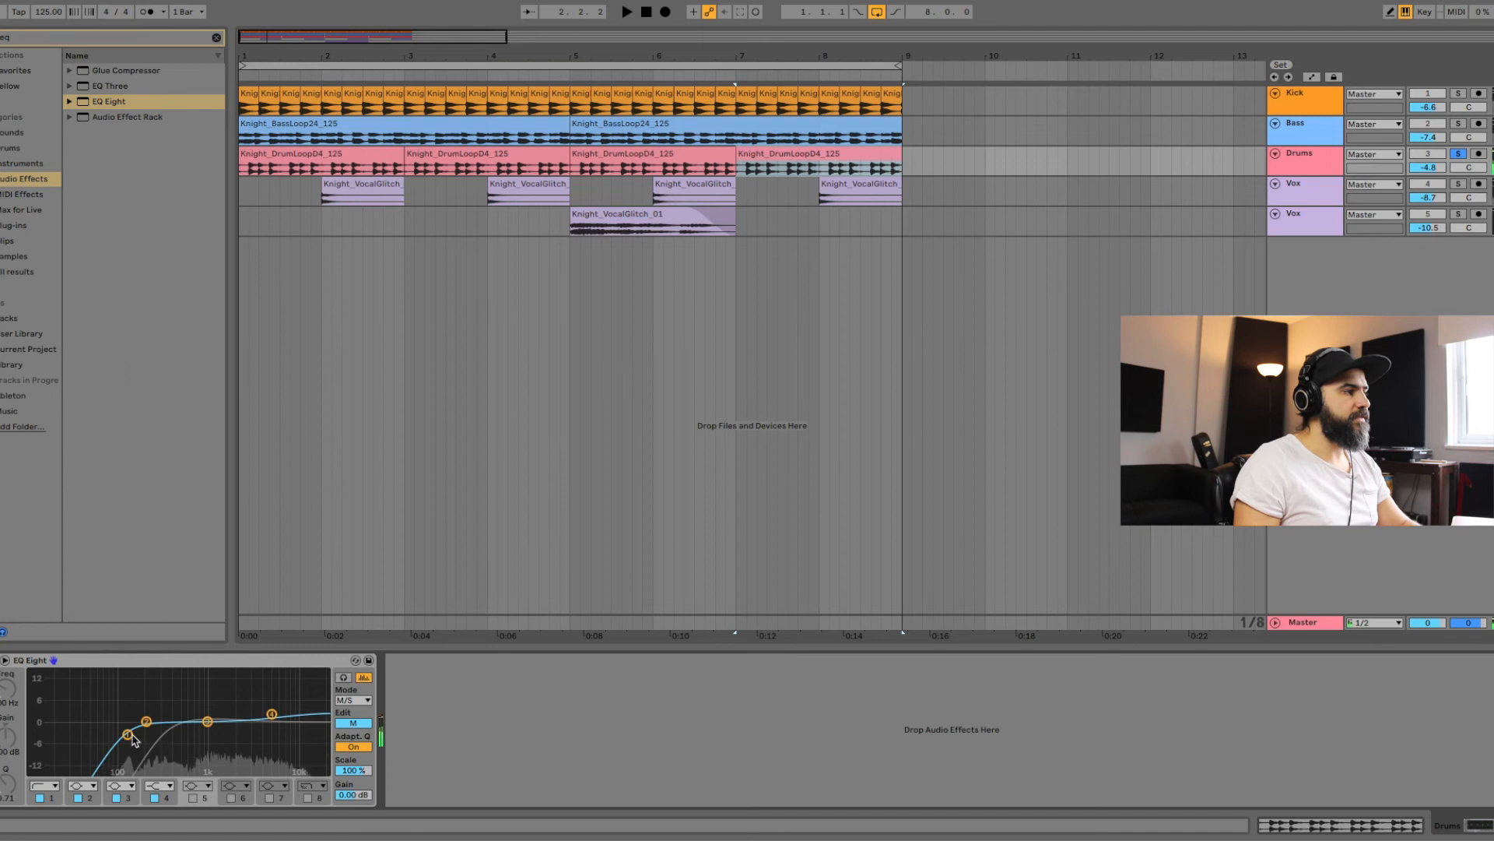
Lower the Drums EQ Eight's band 1 cutoff to about 90 Hz on Mid and about 260 Hz on Side, auditioning the result
left_click_drag(130, 738, 115, 736)
key("space")
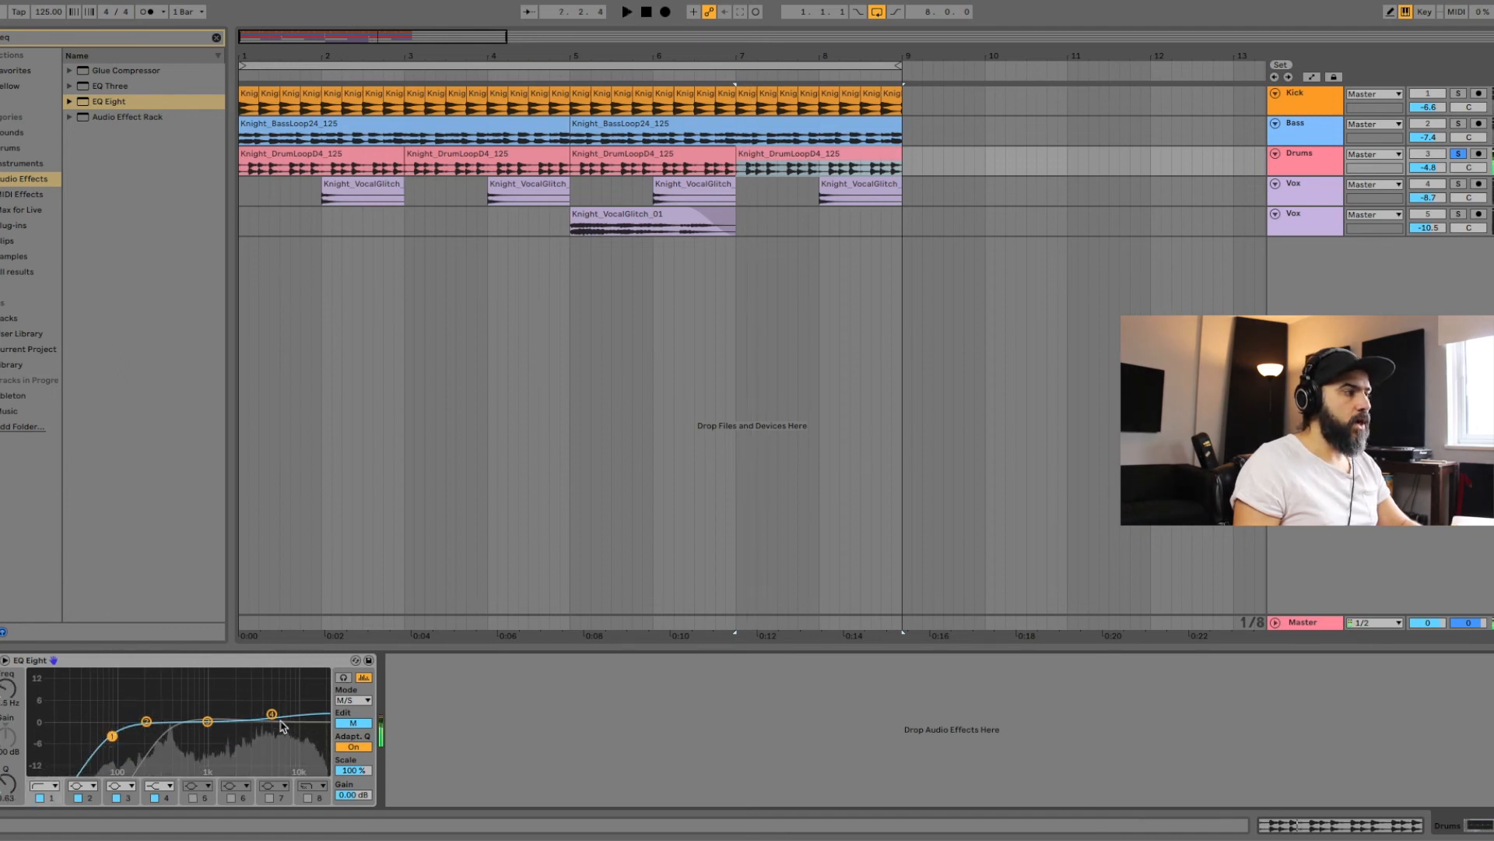
key("space")
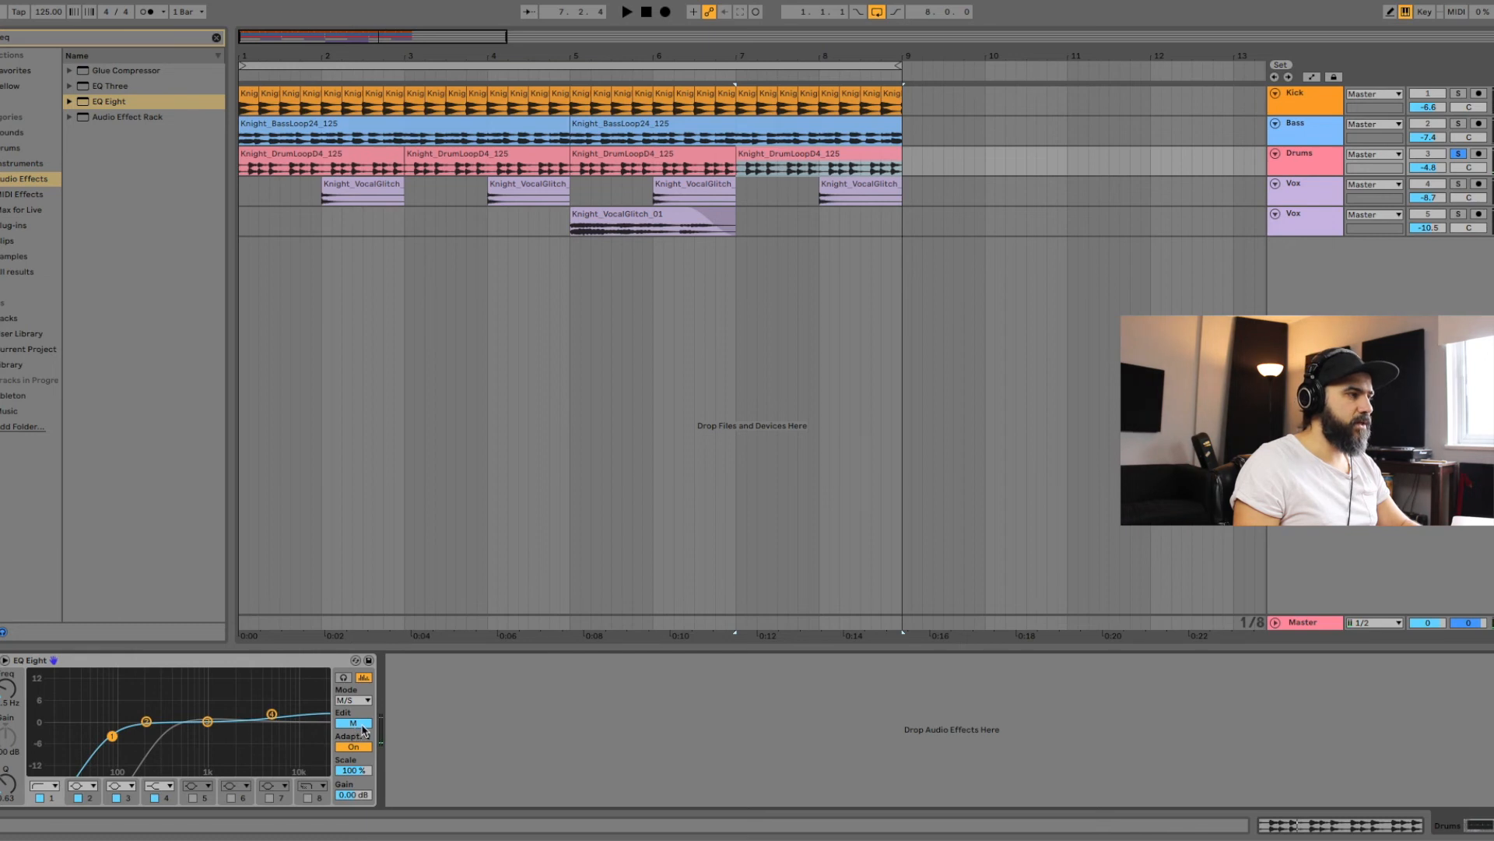
left_click(361, 725)
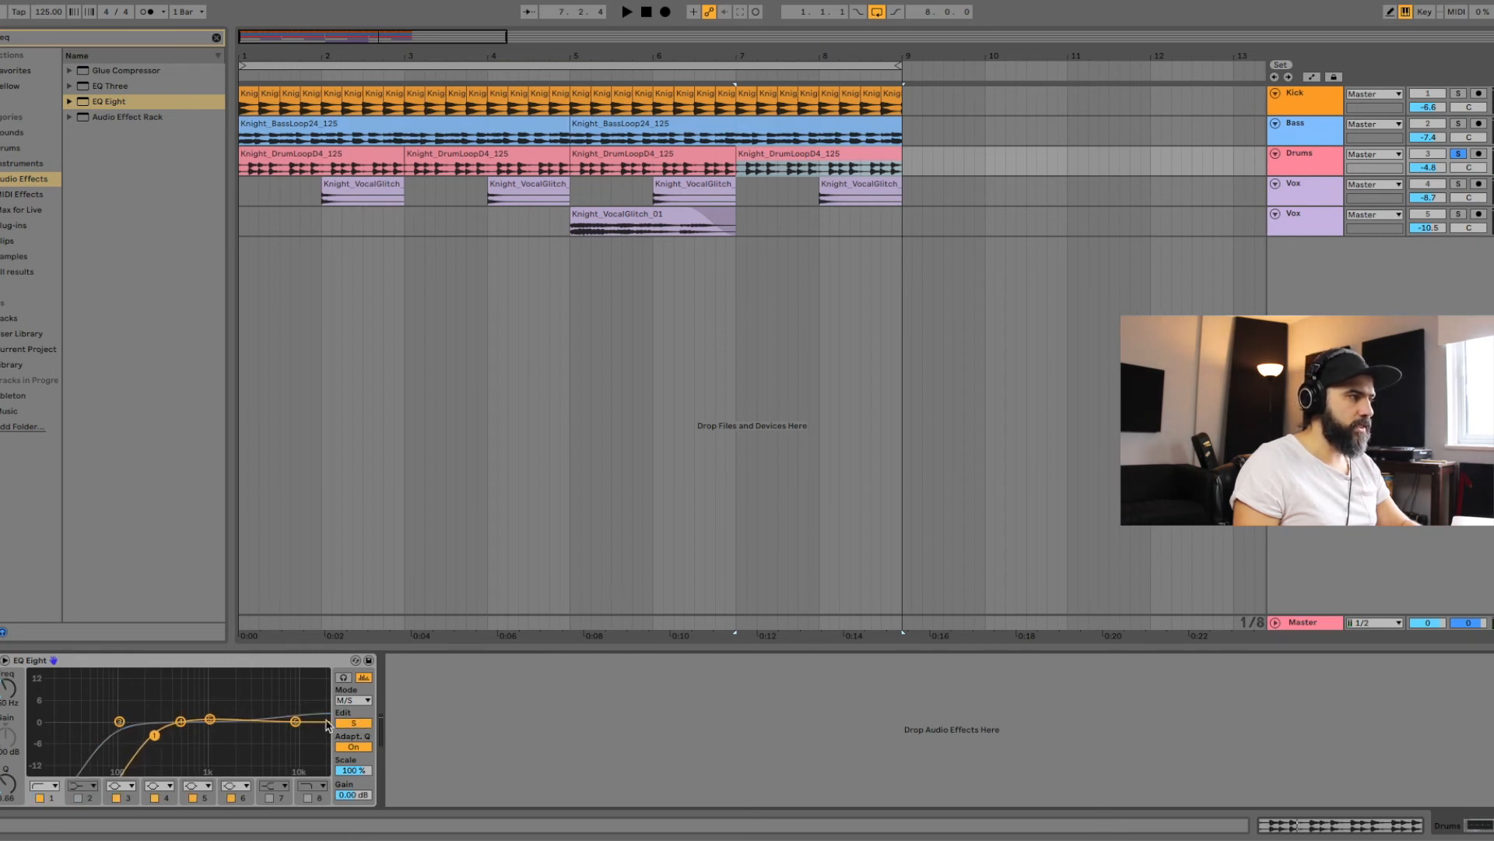
left_click(353, 722)
key("space")
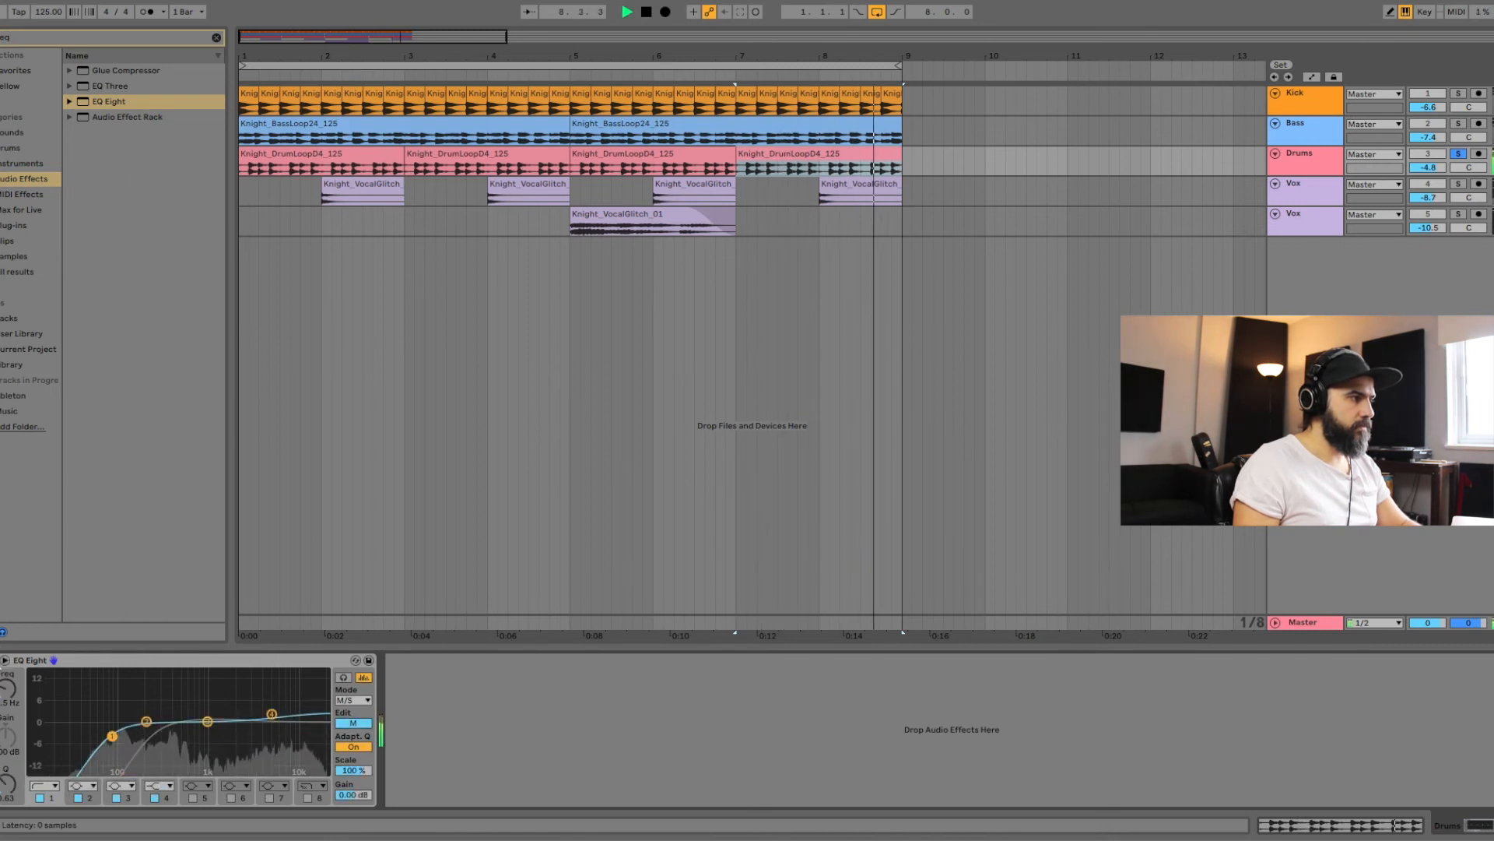
key("space")
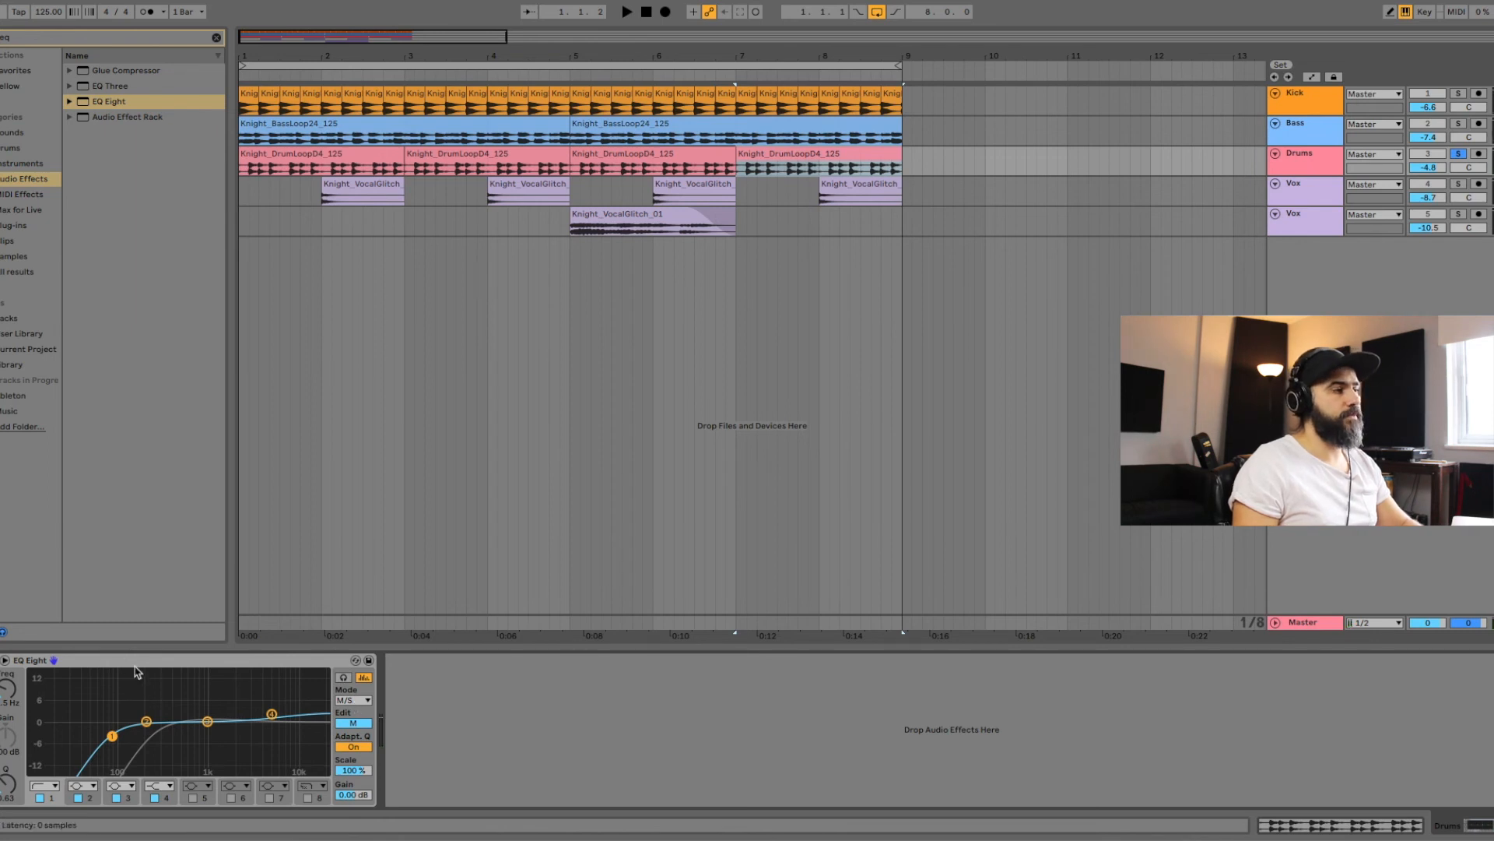
Solo the Vox track 4, show its EQ Eight and play its clip at bar 6
left_click(1459, 184)
left_click(1285, 193)
key("space")
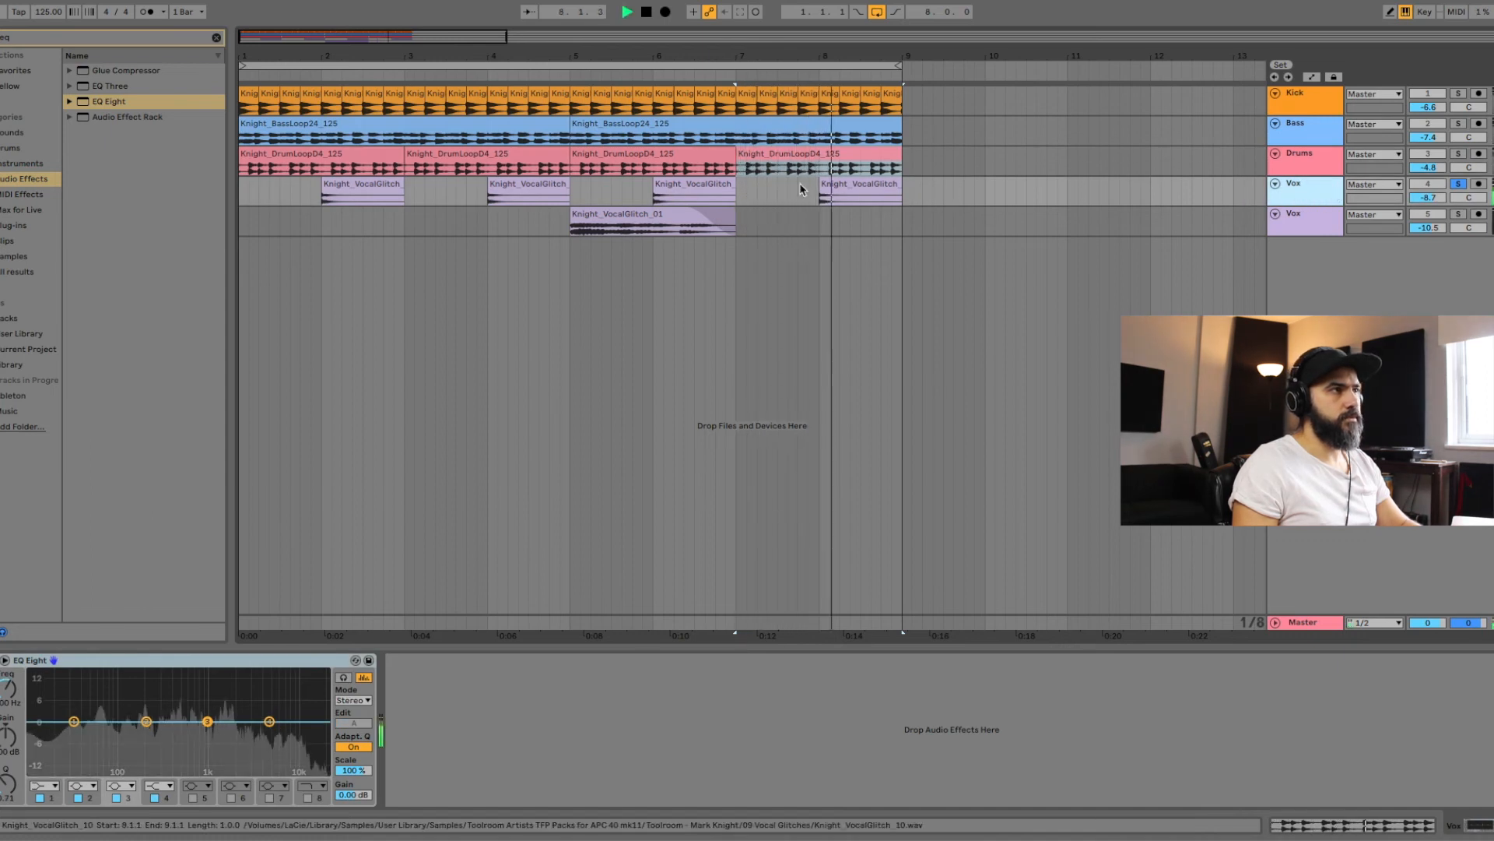
left_click(708, 184)
key("space")
key("space")
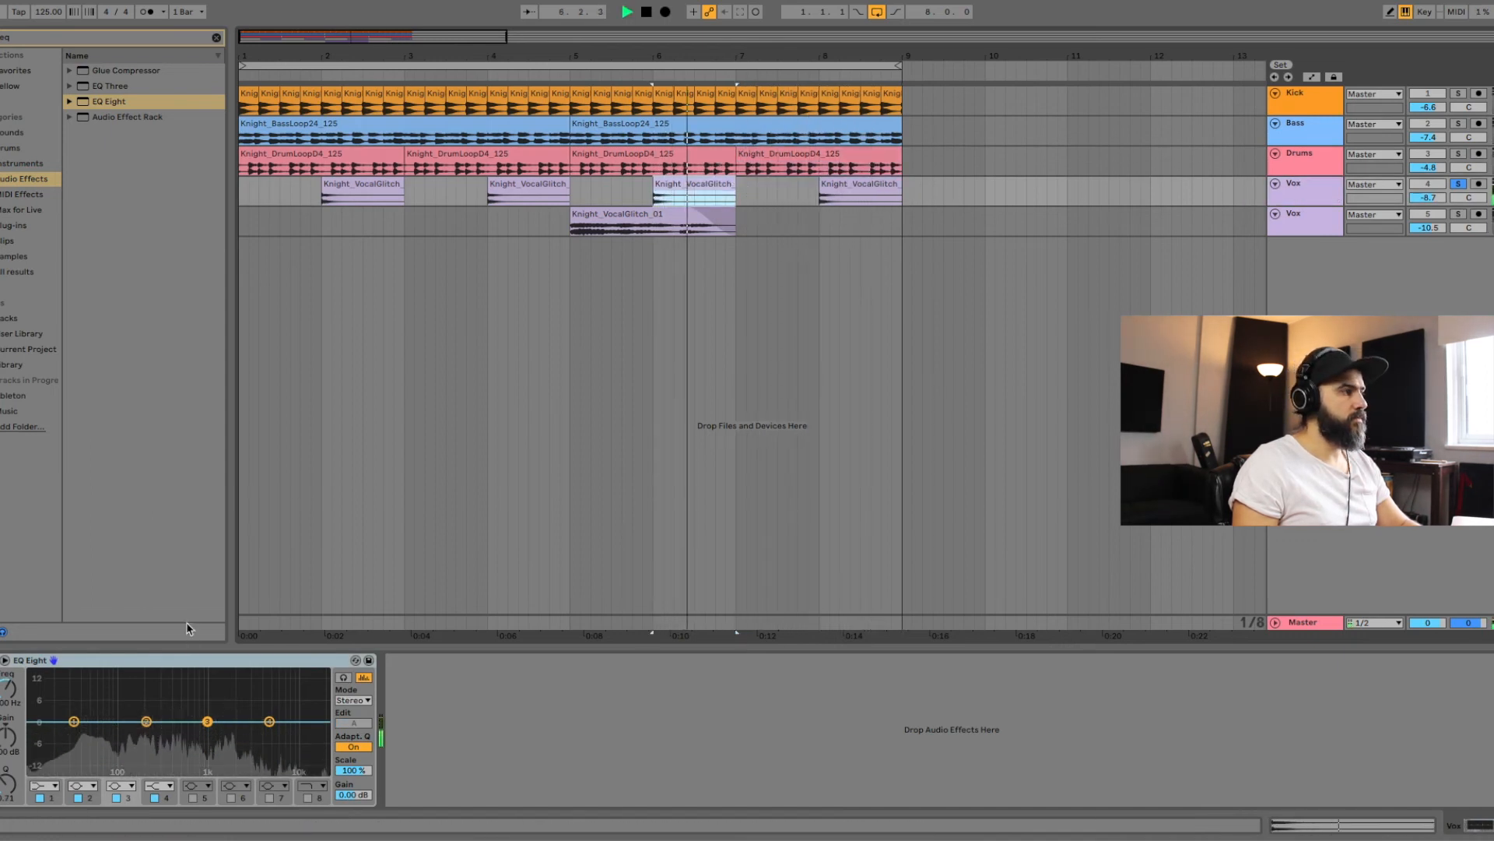
Set band 1 of the track 4 Vox EQ Eight to a low cut at about 125 Hz and boost band 4 slightly near 5 kHz
left_click(44, 785)
left_click(43, 688)
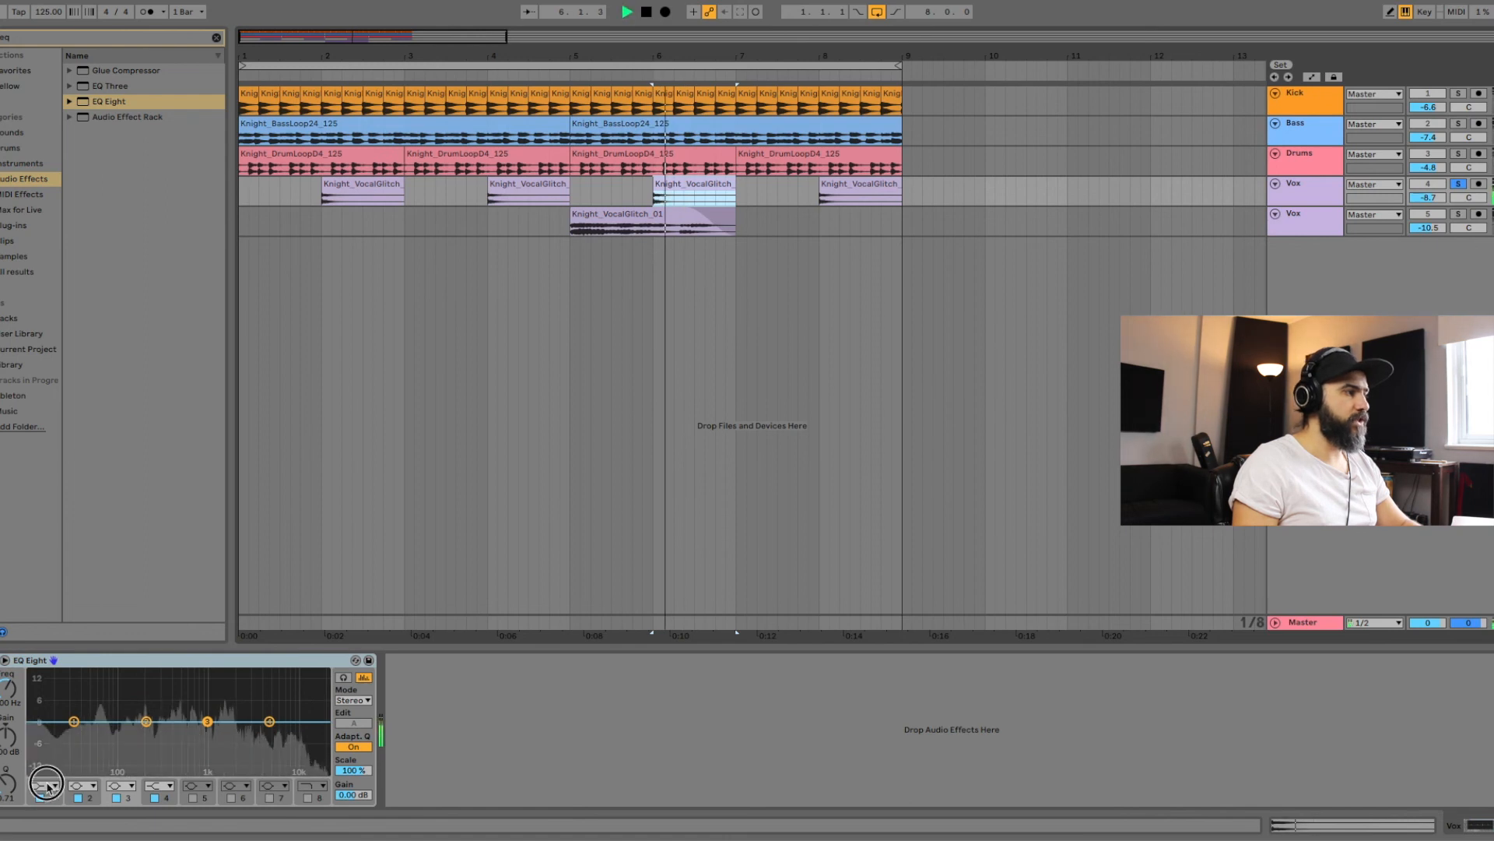
key("space")
left_click_drag(6, 698, 5, 671)
left_click_drag(179, 733, 125, 733)
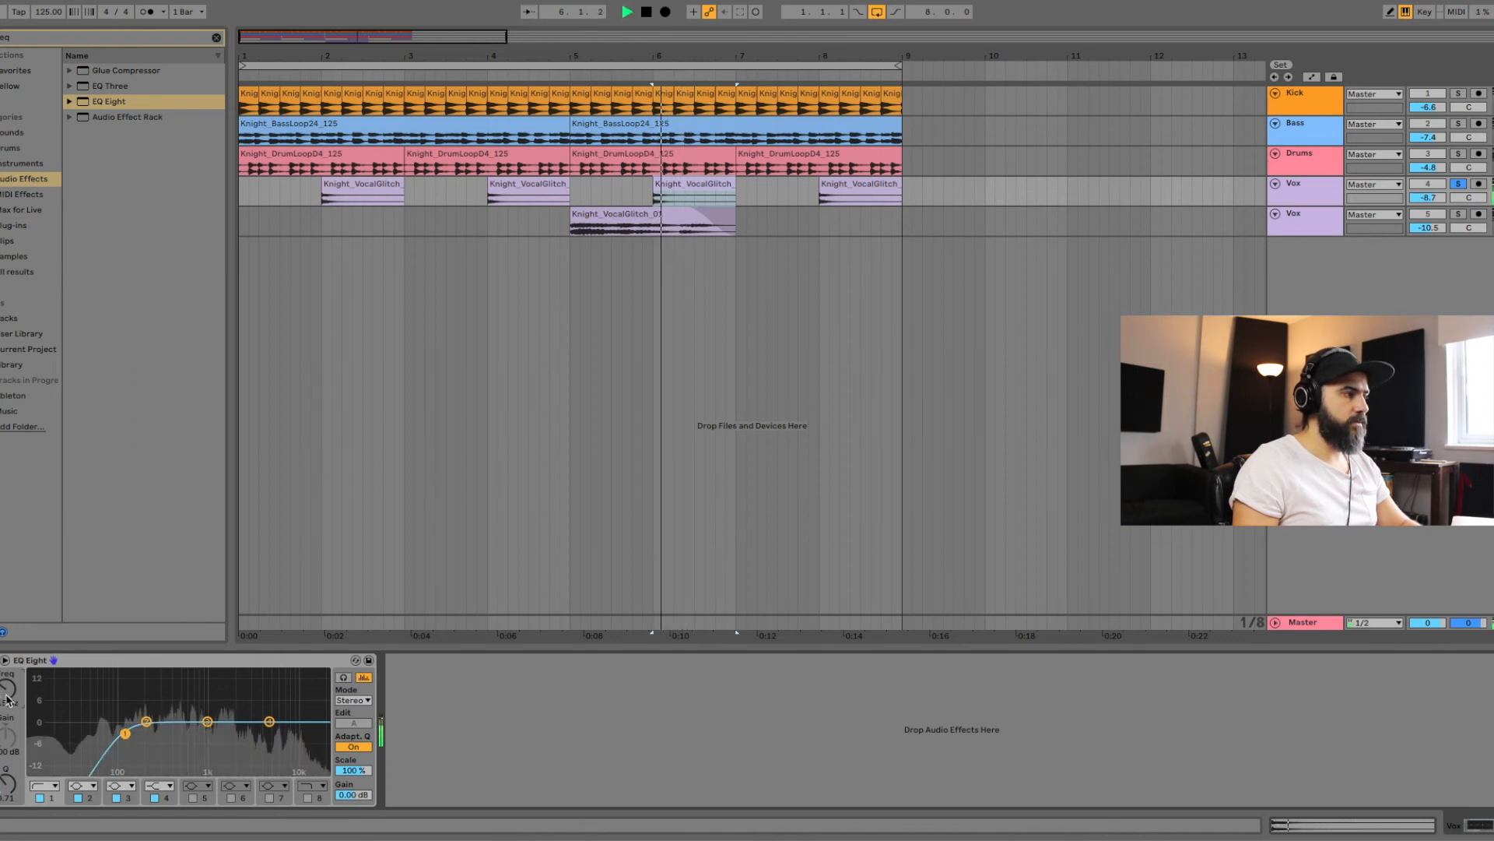
left_click_drag(269, 721, 269, 718)
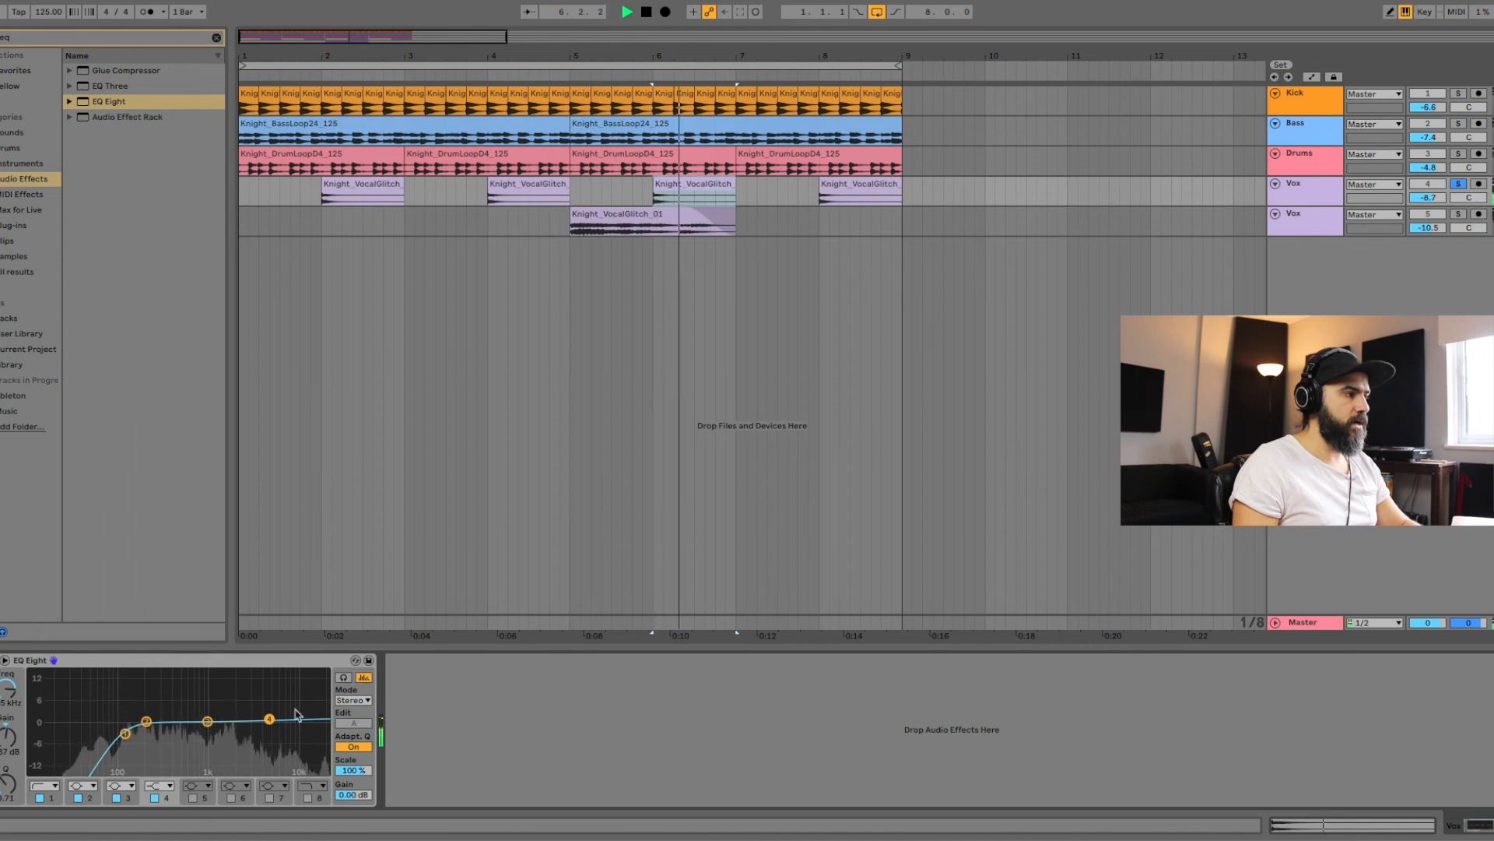
key("space")
Switch the track 4 Vox EQ Eight to M/S mode and choose its Side channel for editing
left_click(352, 700)
left_click(344, 736)
left_click(353, 723)
Enable band 1 on the Vox Side channel, raise its low-cut frequency and gently boost around 1.1 kHz during playback
left_click(40, 802)
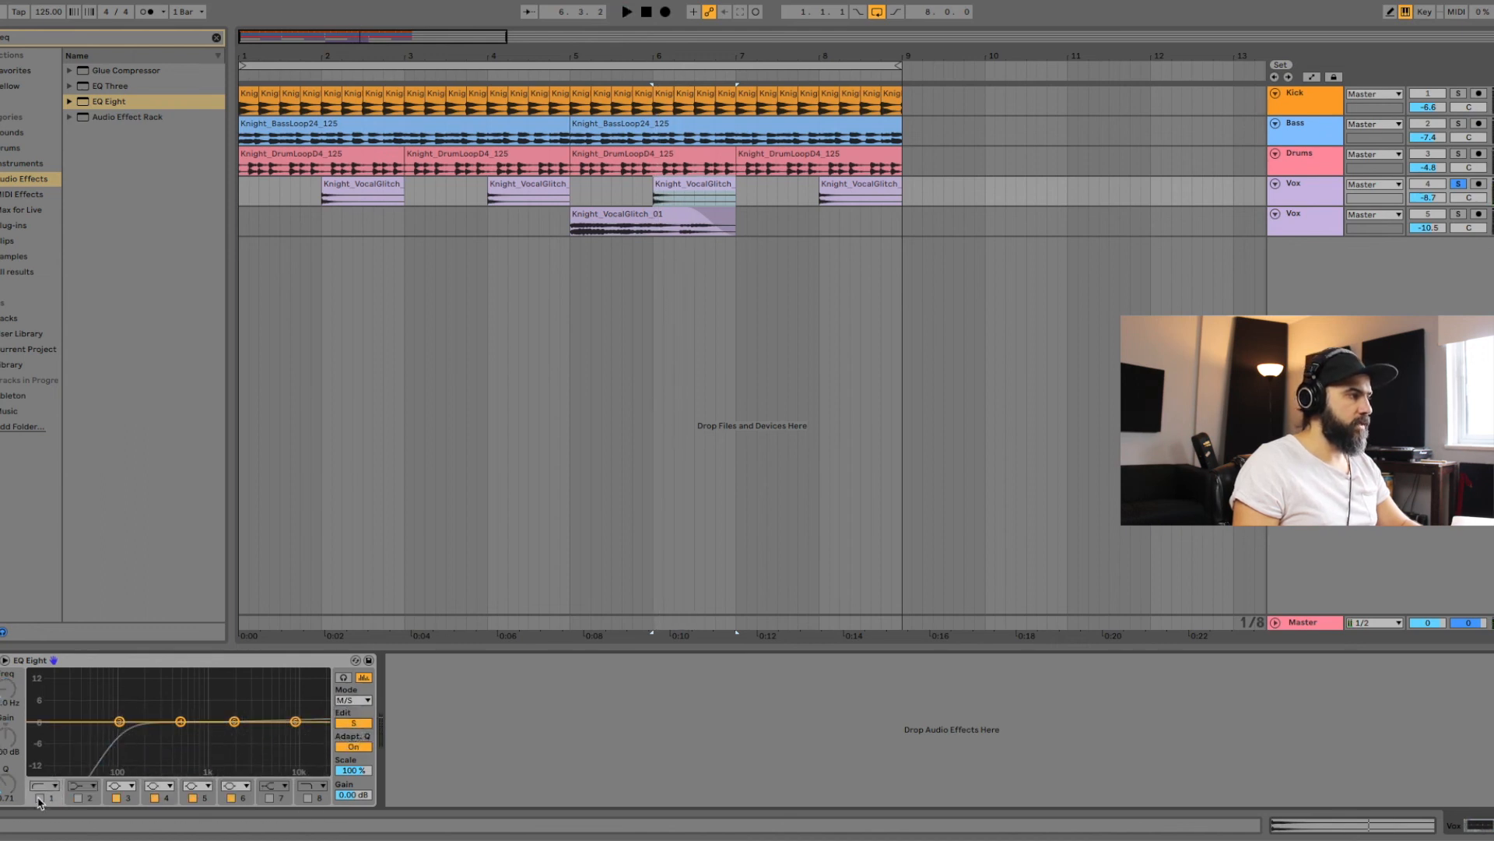
left_click(40, 798)
key("space")
left_click_drag(69, 734, 213, 716)
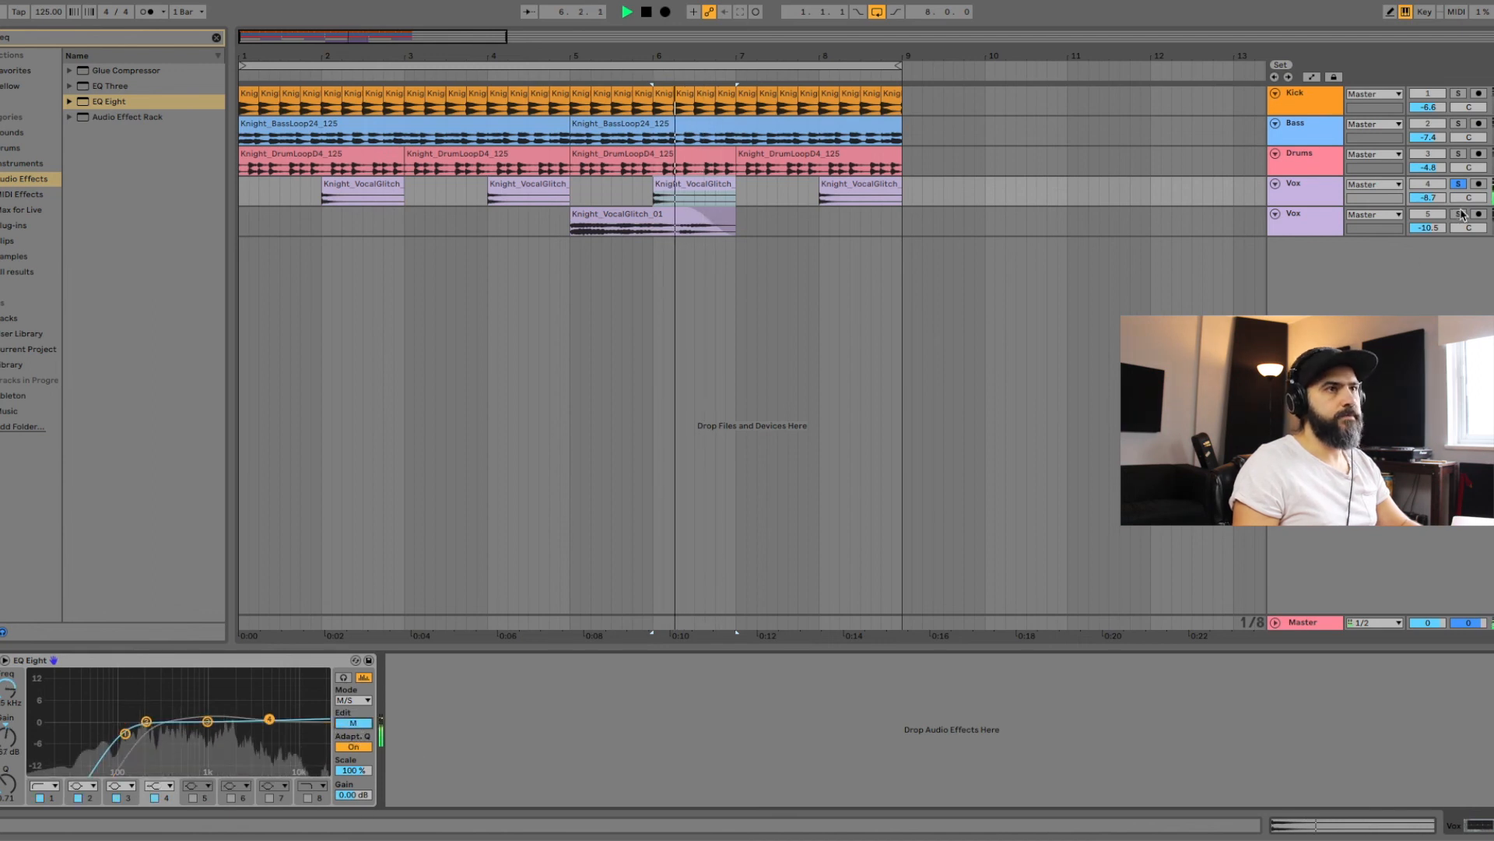
left_click(355, 724)
Solo the Vox track 5, select its clip at bar 5 and play it
left_click(678, 209)
key("space")
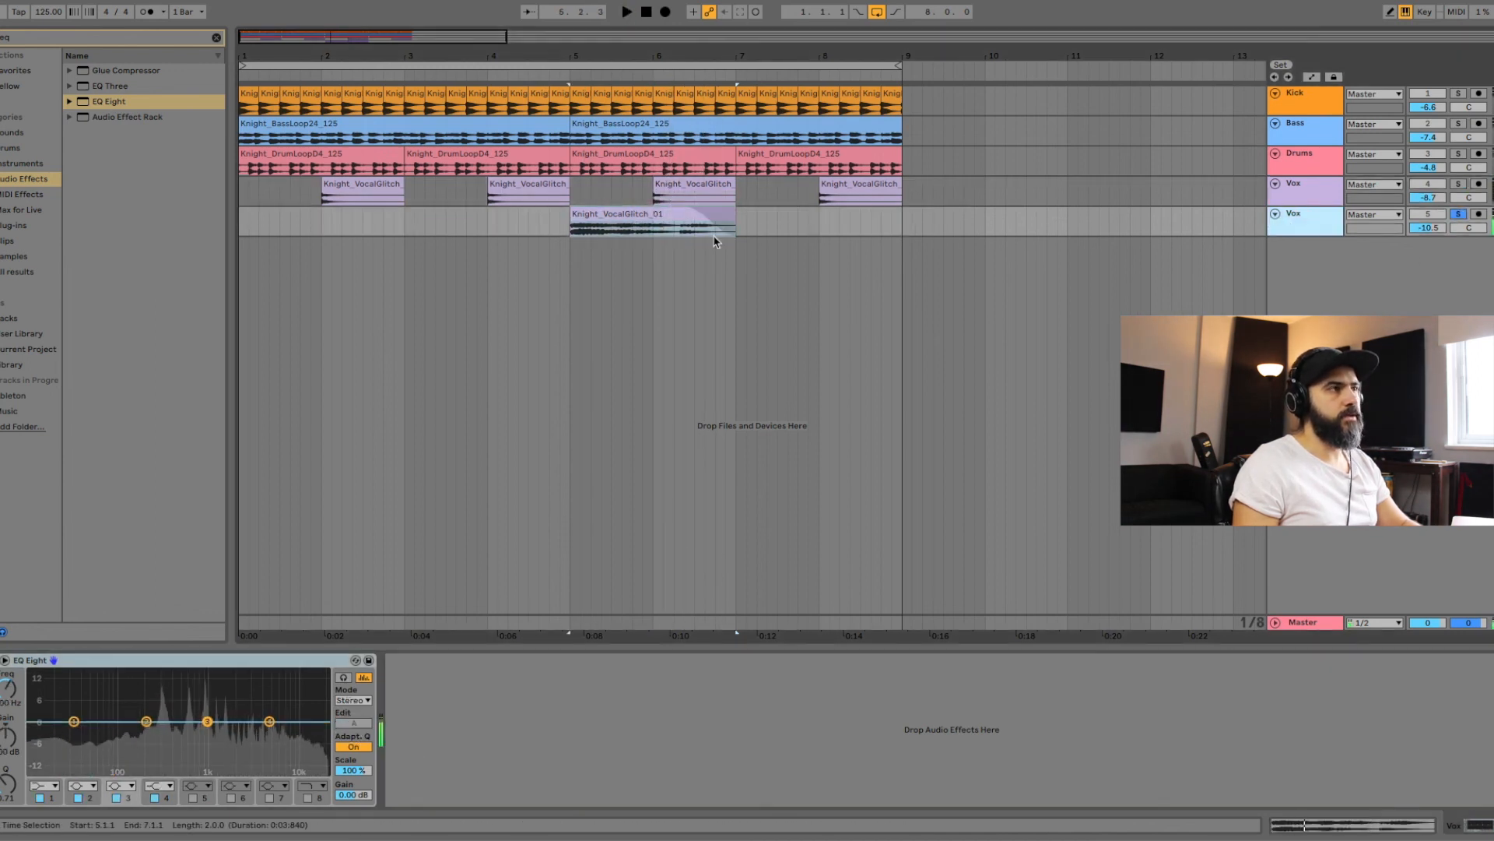
key("space")
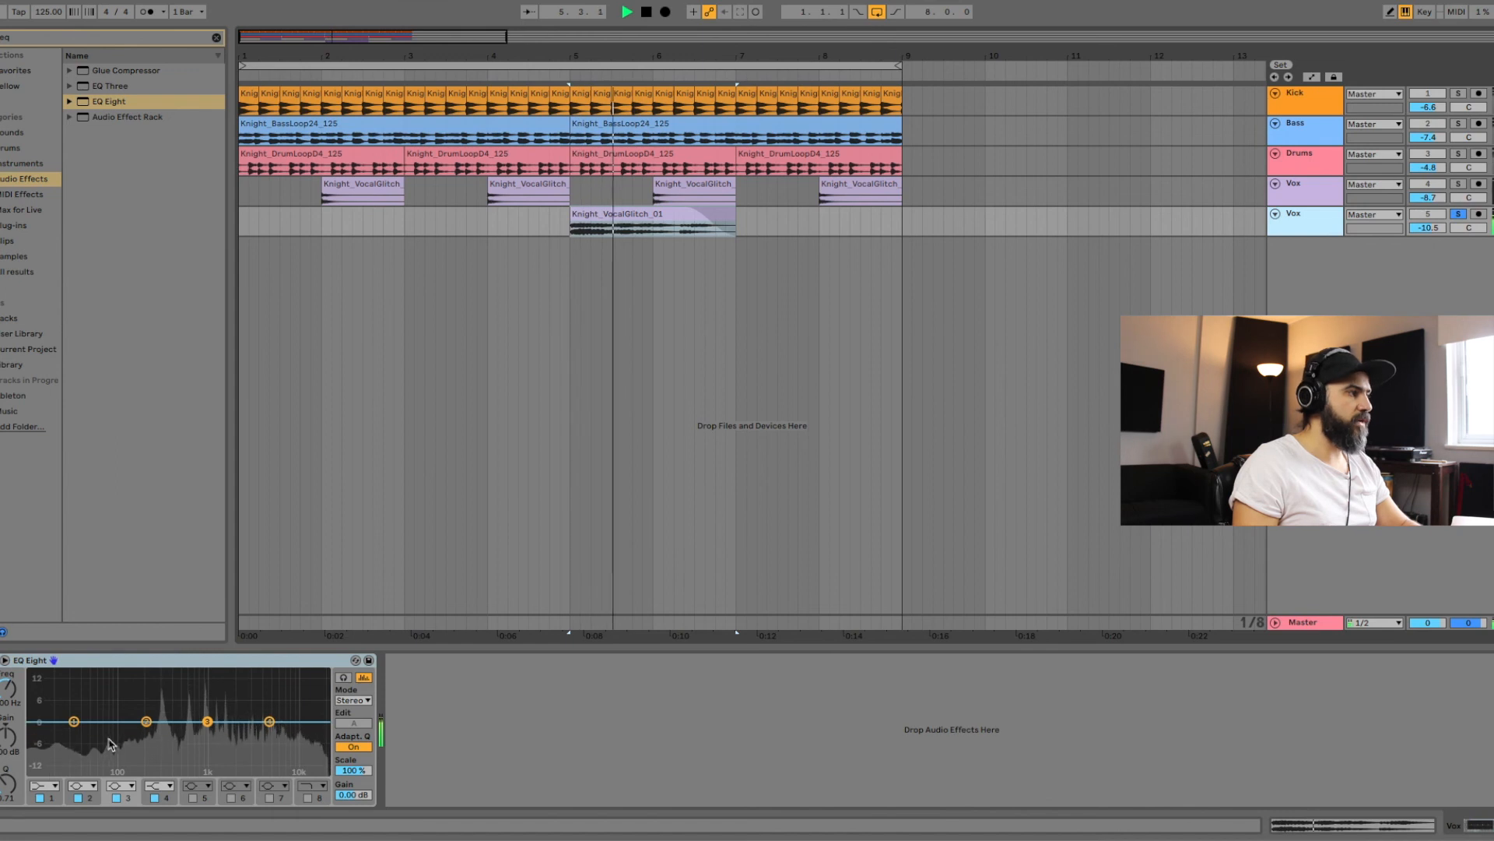
Set band 1 of the track 5 Vox EQ Eight to a low cut at about 130 Hz and boost band 4 slightly near 4.5 kHz
key("space")
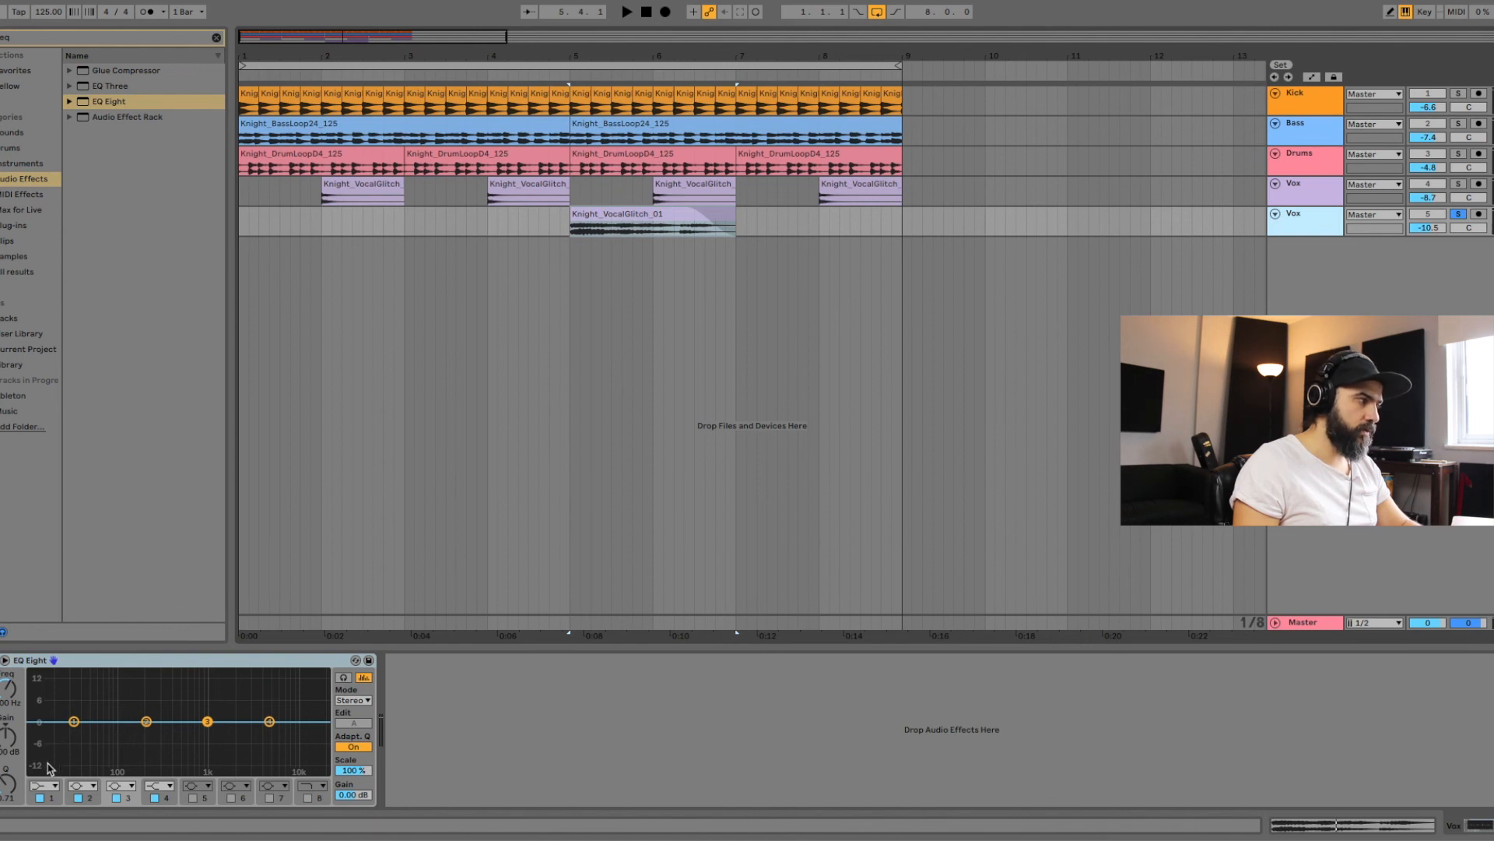
left_click(53, 789)
key("space")
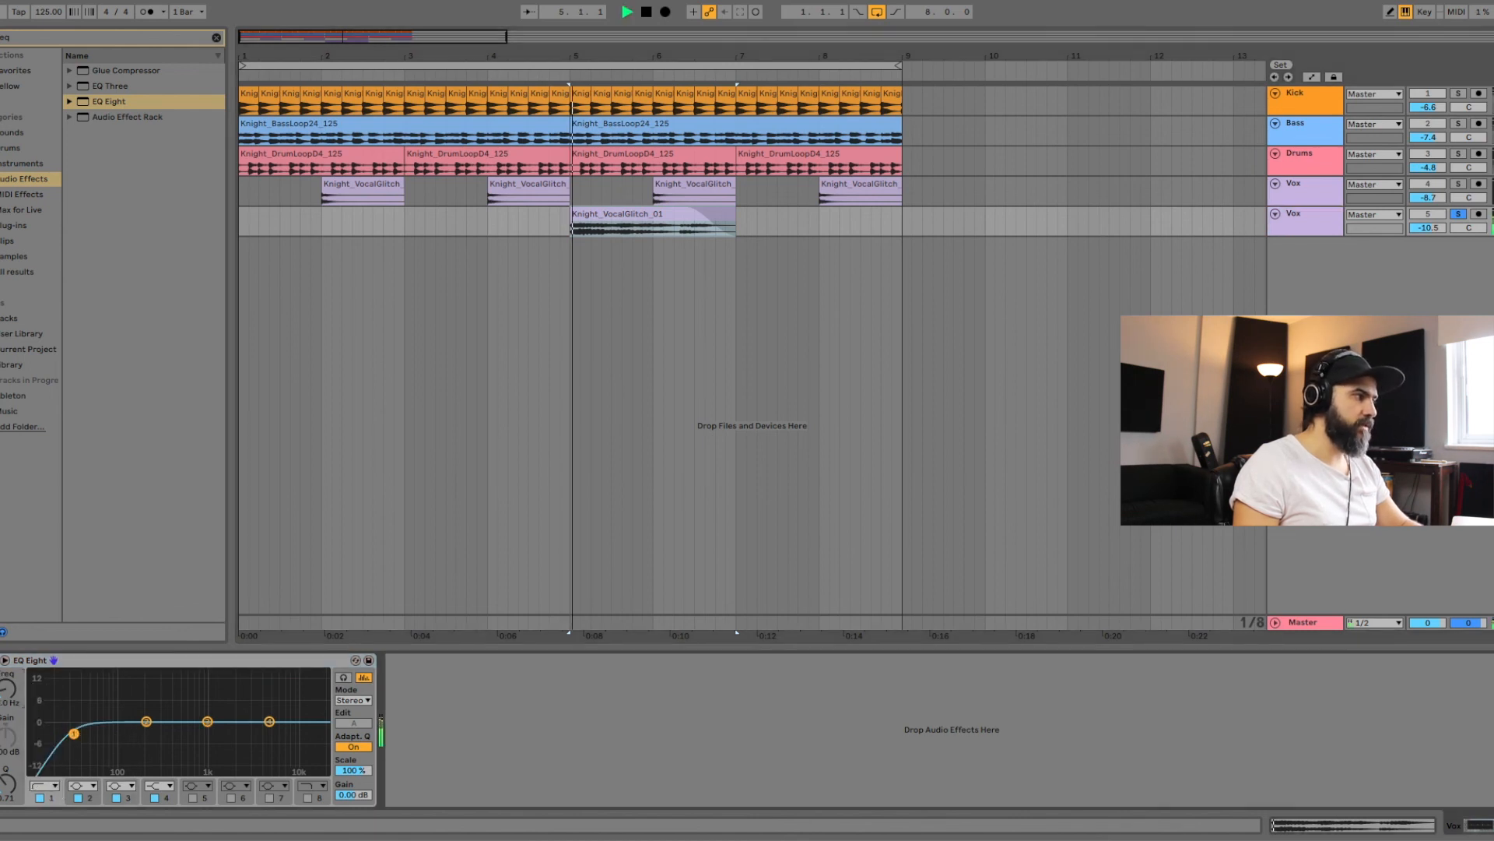
left_click_drag(74, 733, 127, 733)
key("space")
key("space")
left_click_drag(270, 721, 267, 716)
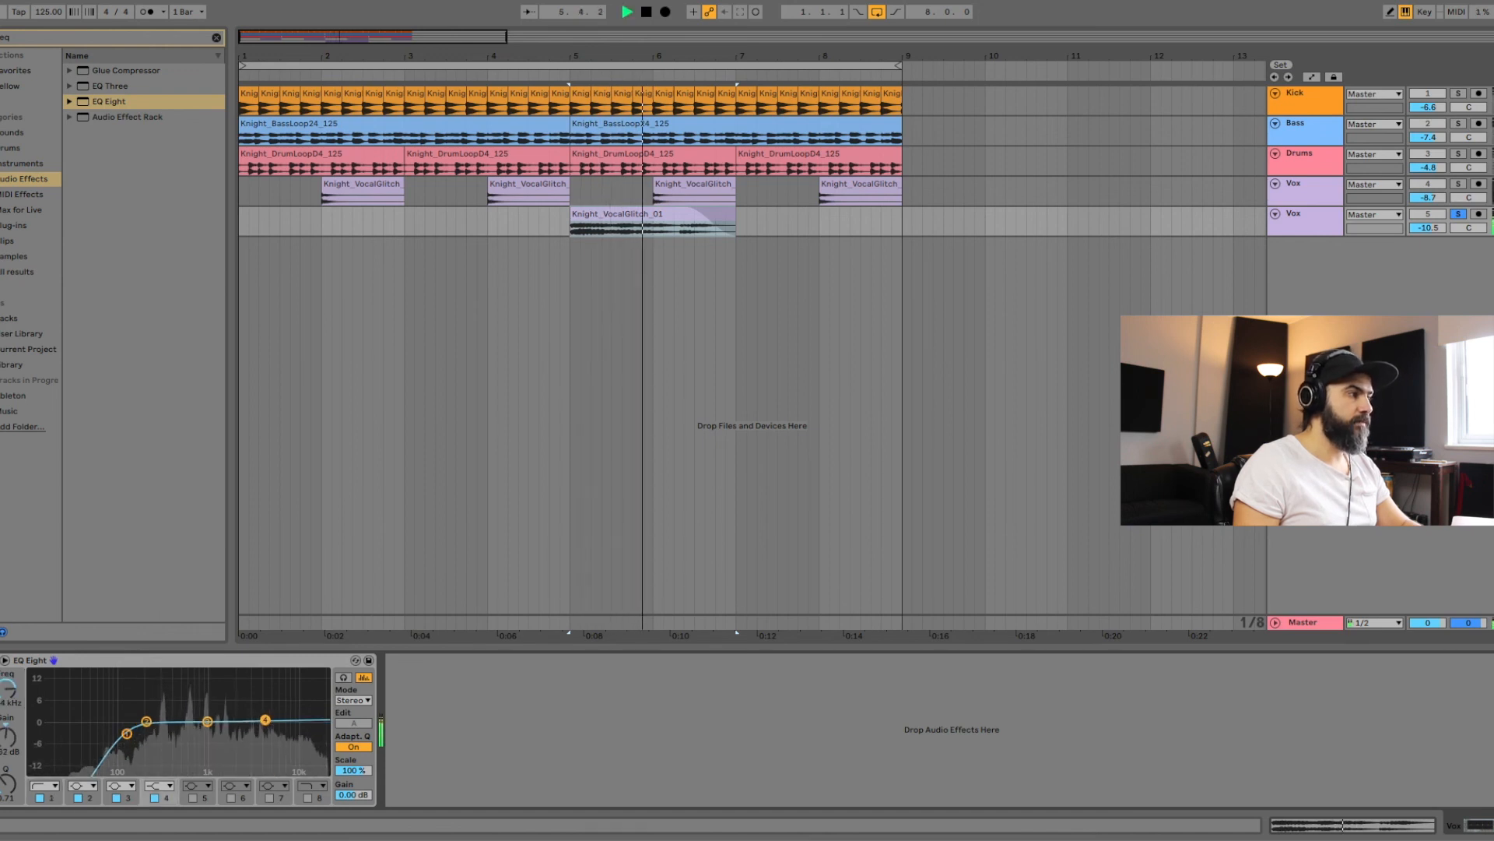
key("space")
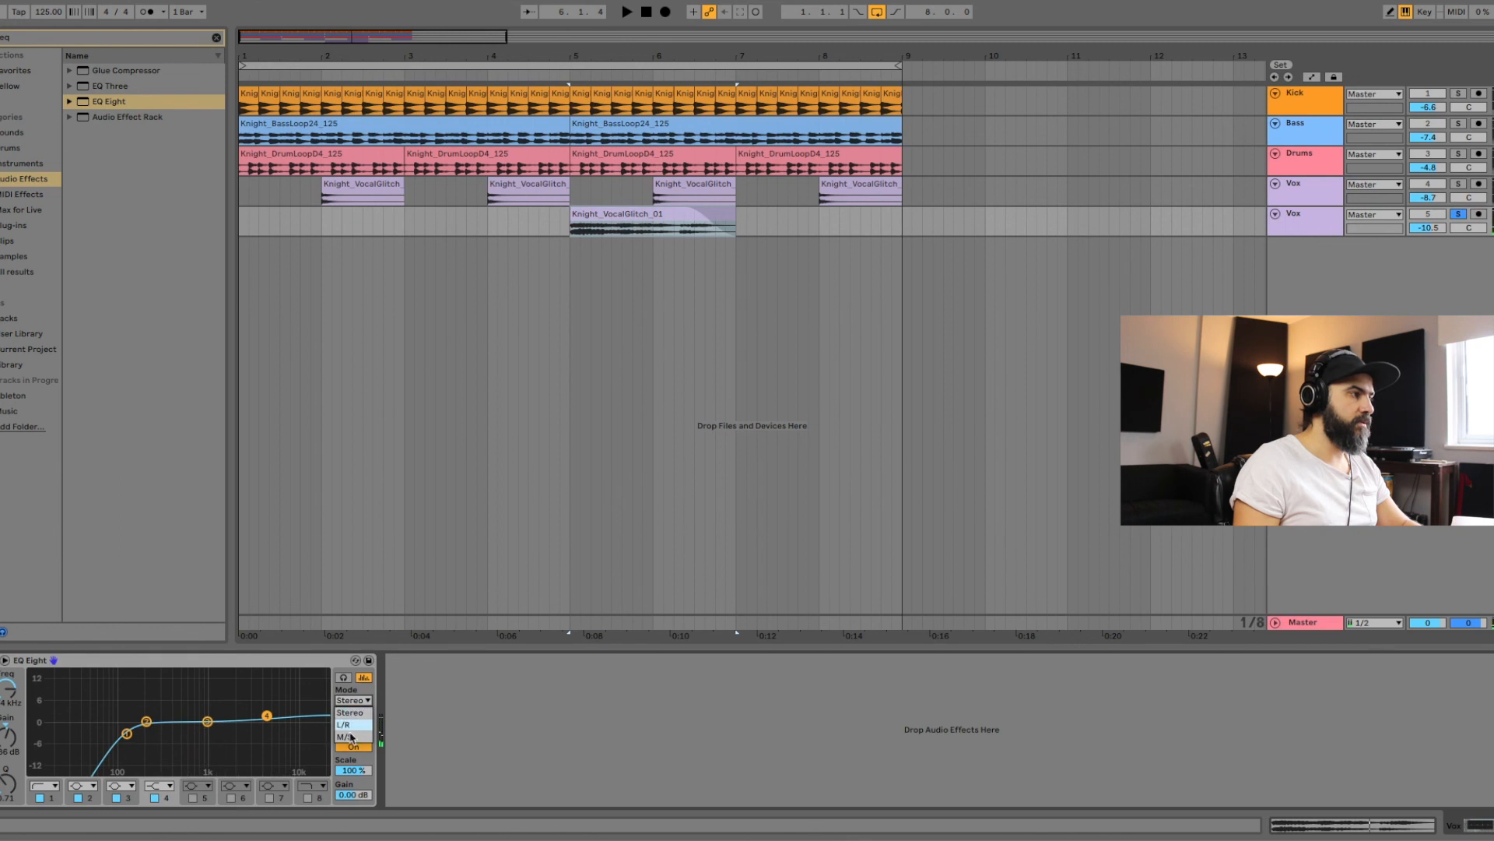
Switch the track 5 Vox EQ Eight to M/S mode and enable band 1 on its Side channel
left_click(352, 724)
left_click(84, 734)
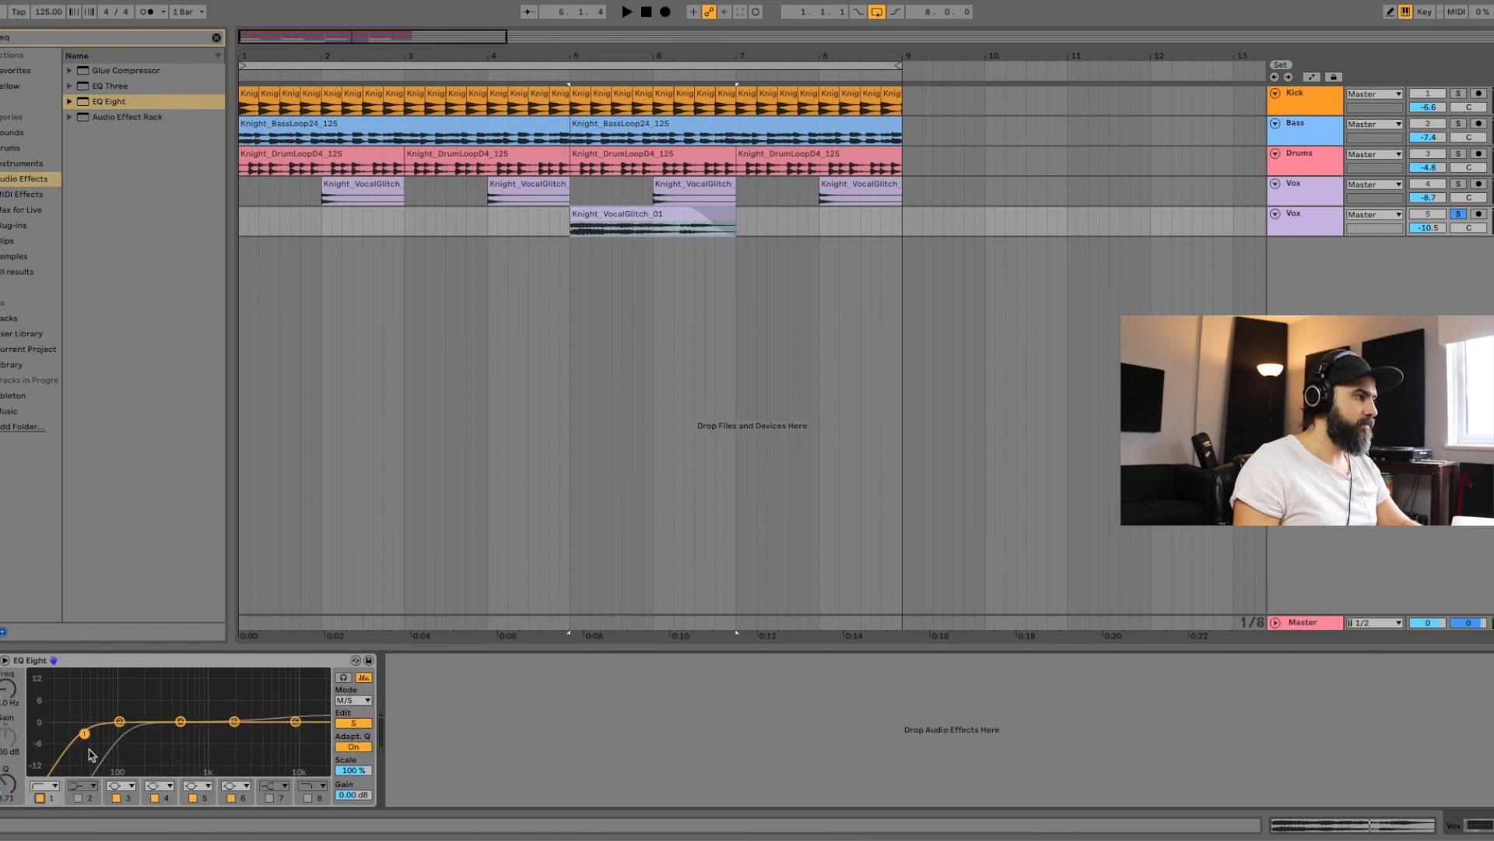
Raise the track 5 Vox Side low cut to about 170 Hz and gently boost band 4 near 1.4 kHz during playback
key("space")
left_click_drag(85, 734, 213, 716)
key("space")
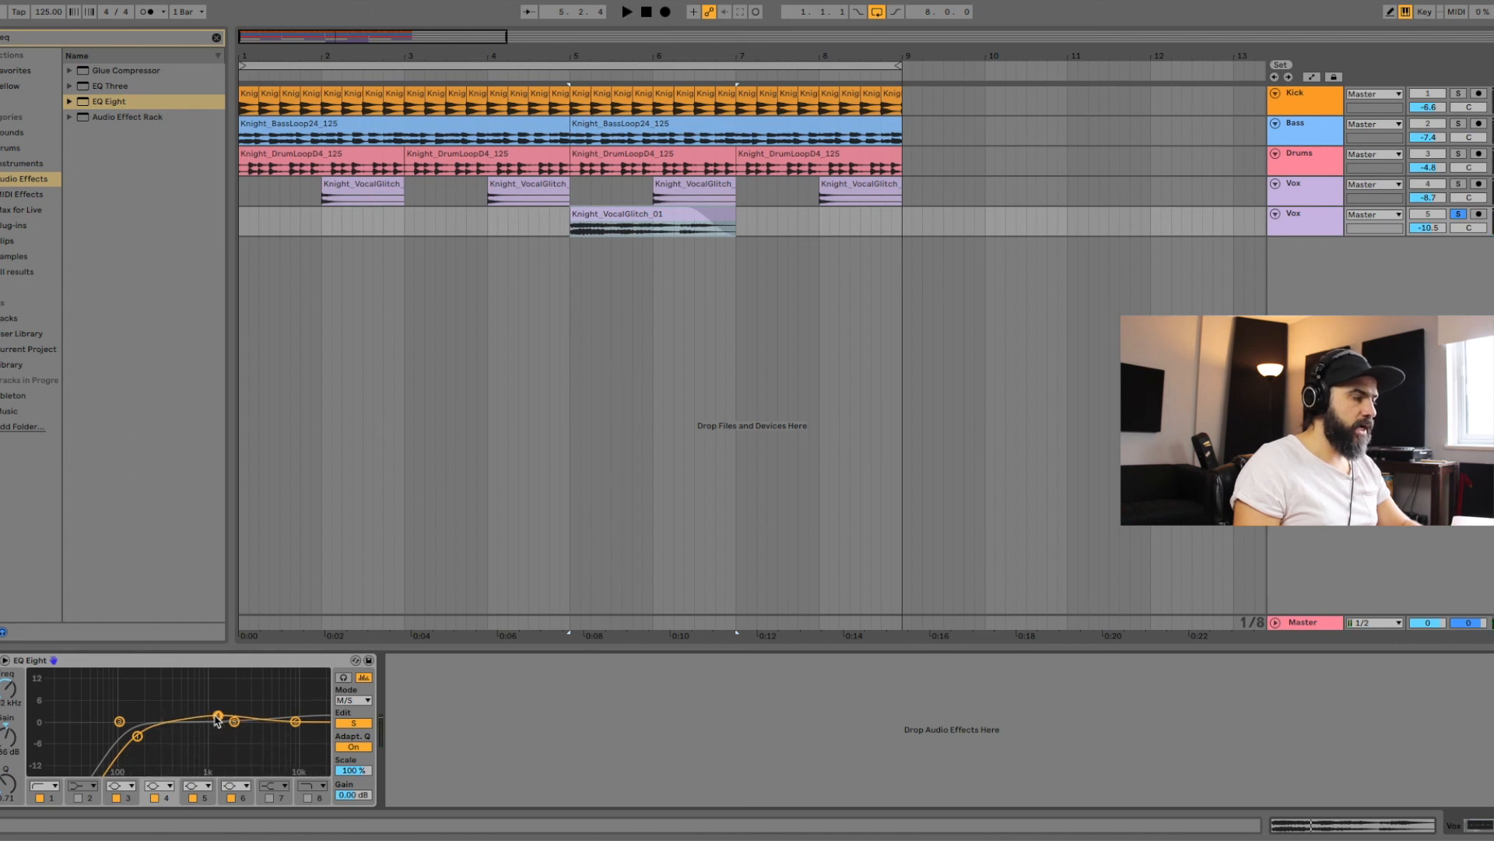
key("space")
left_click_drag(217, 721, 222, 714)
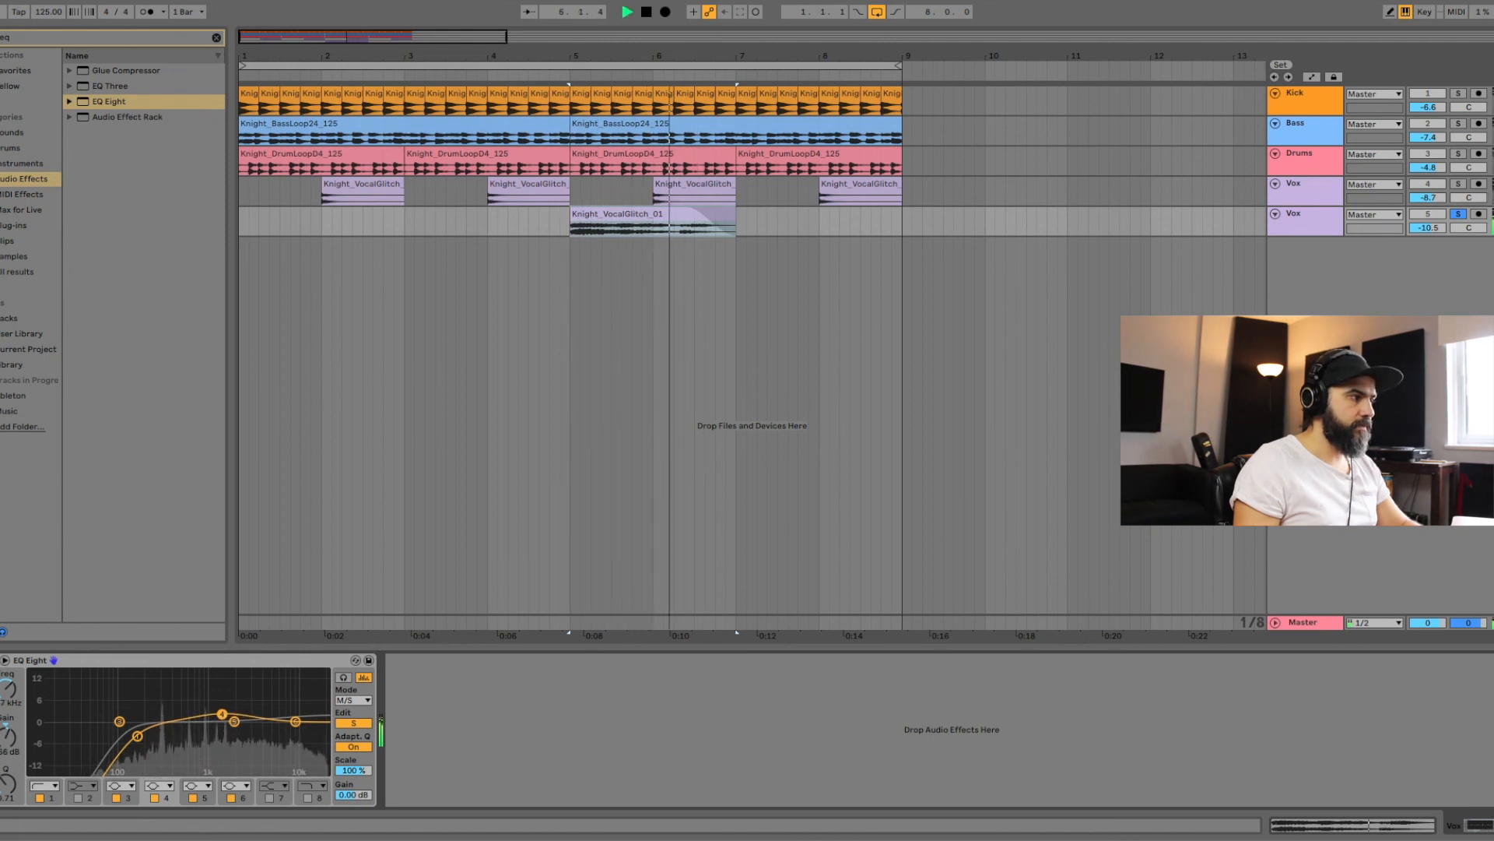
key("space")
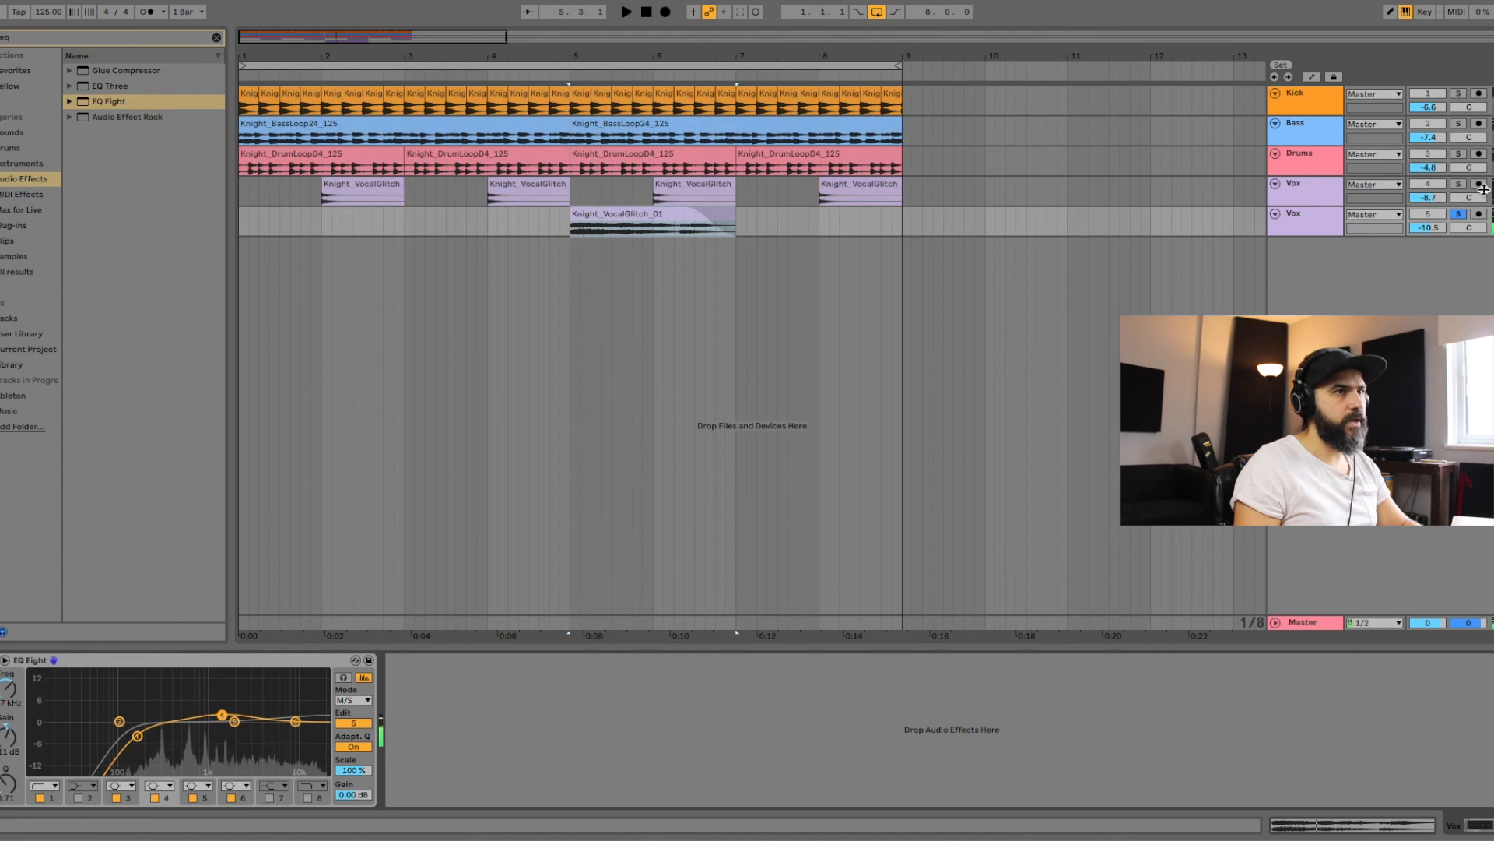
Return the track 5 Vox EQ Eight to its Mid channel, unsolo the track and play the full mix from bar 5
left_click(353, 724)
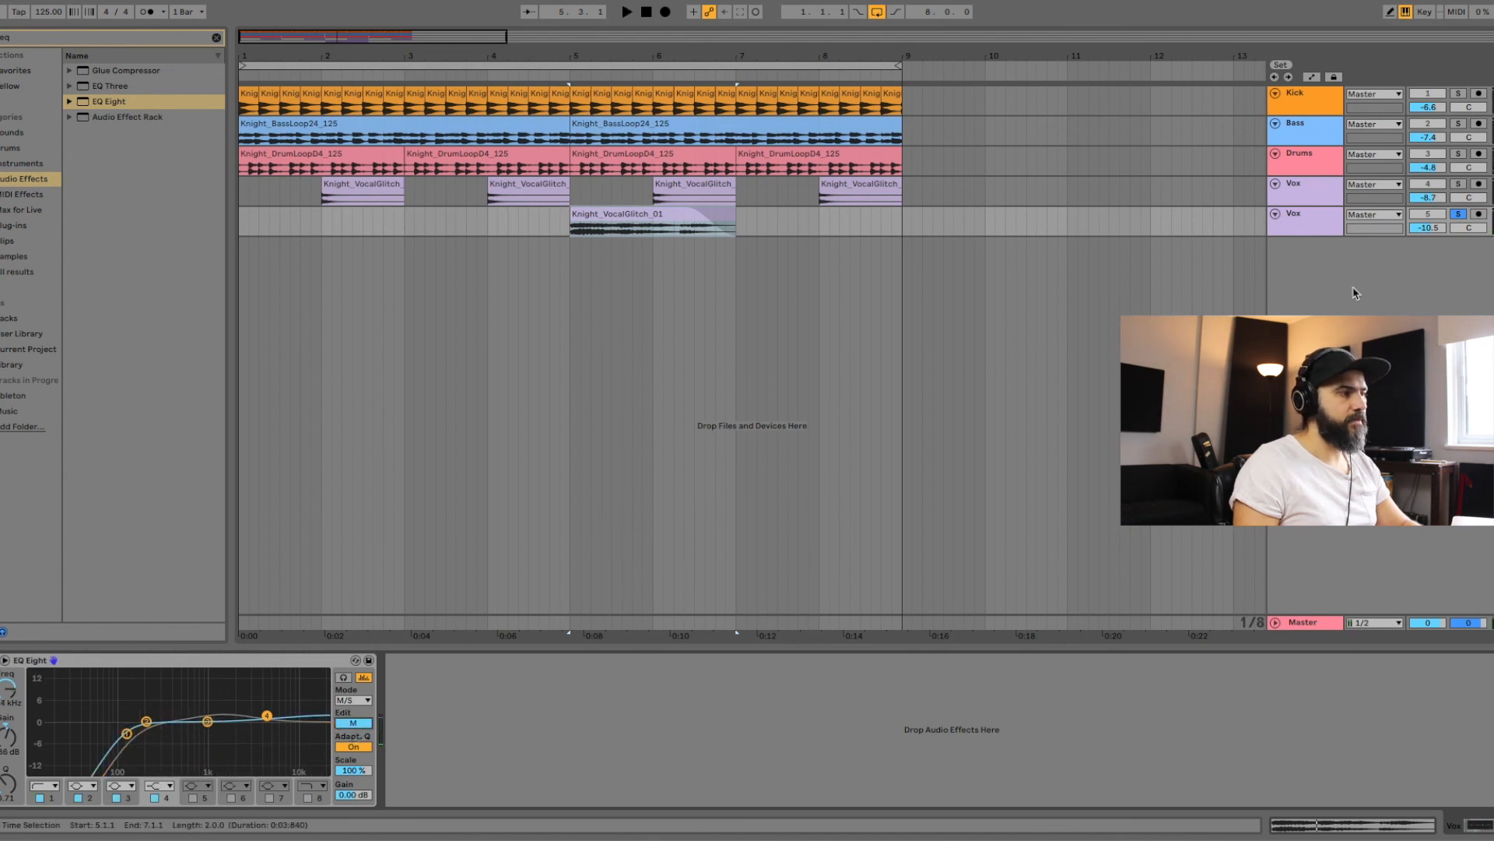
left_click(1458, 215)
key("space")
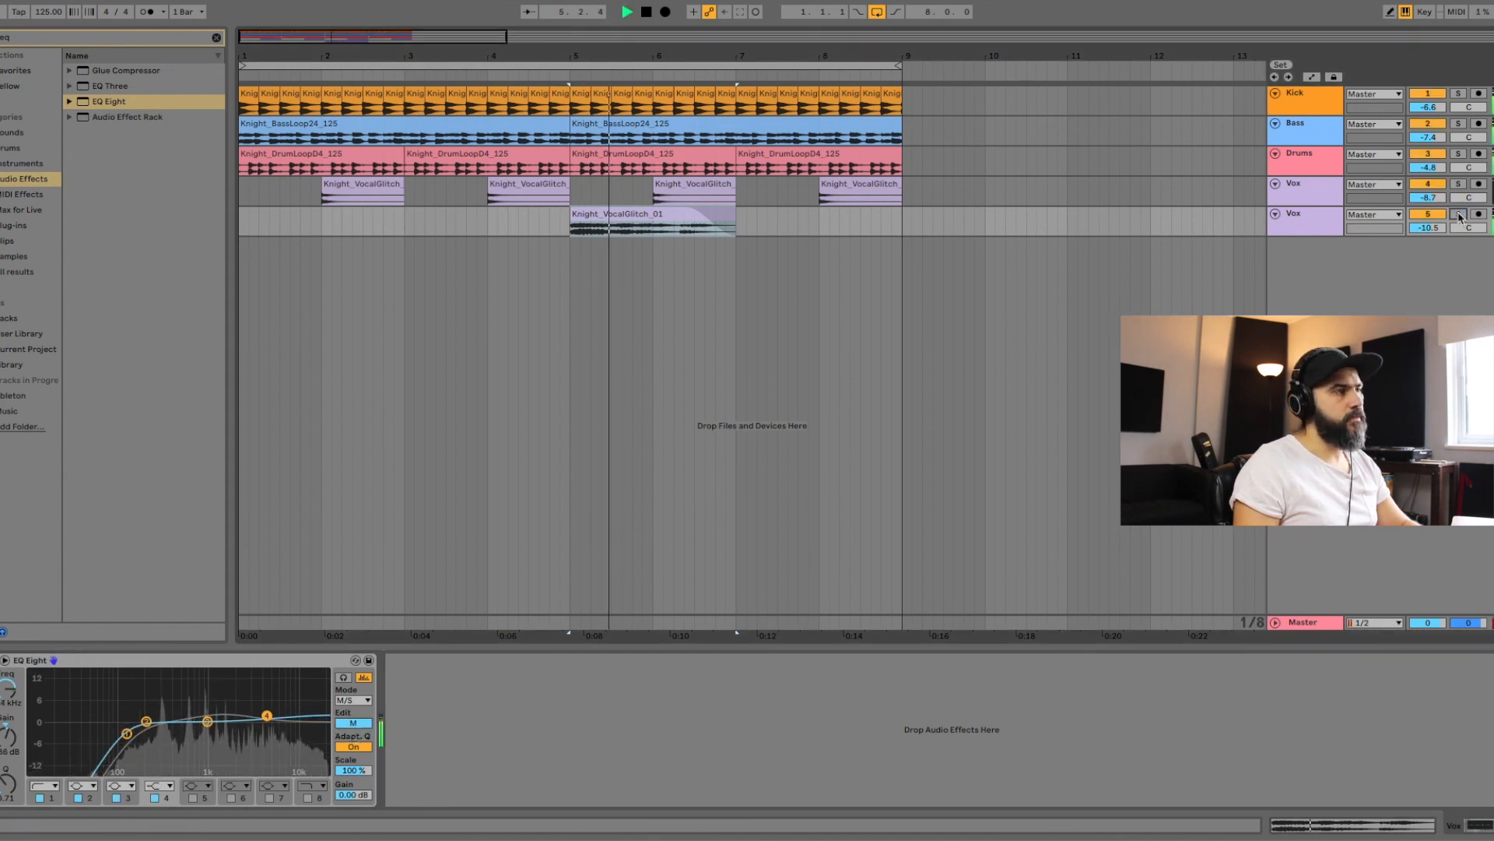